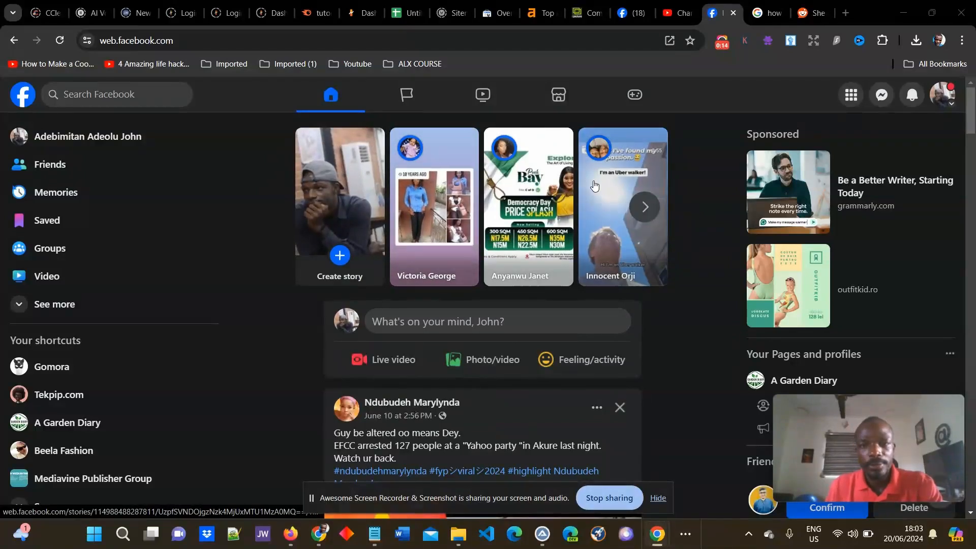
Step: Switch to the A Garden Diary profile and open its page
left_click(951, 104)
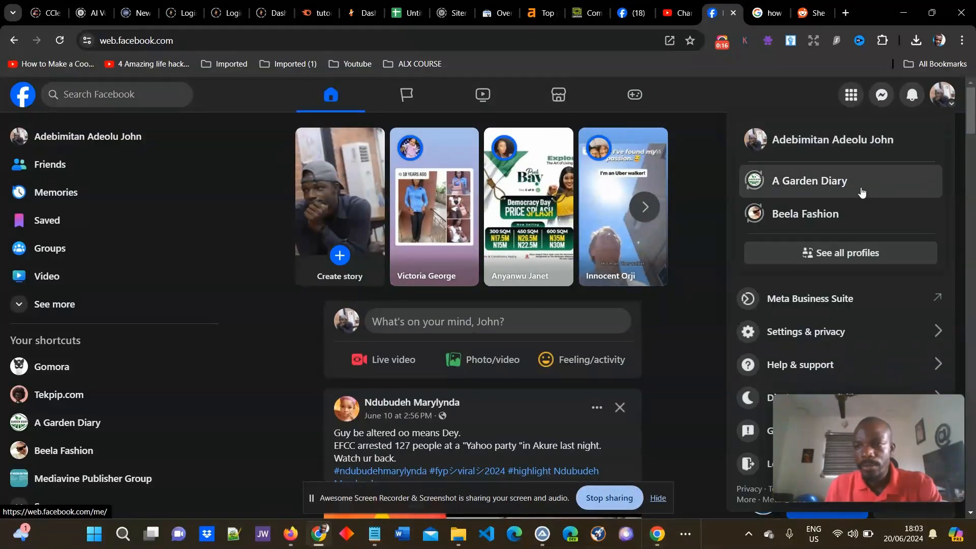
left_click(833, 182)
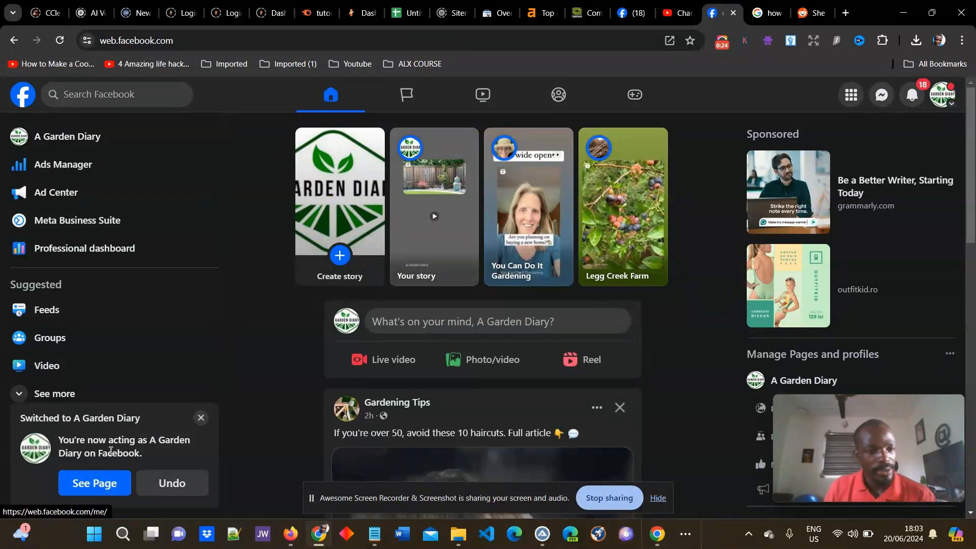
left_click(95, 485)
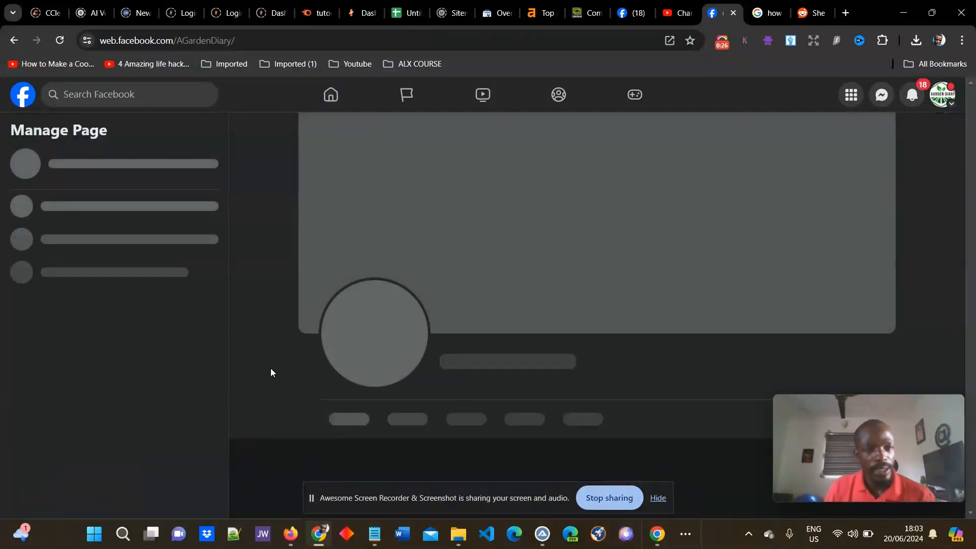
Step: Find the post about lavender that is not flowering on the page and open its boost post setup
scroll(471, 273, "down", 10)
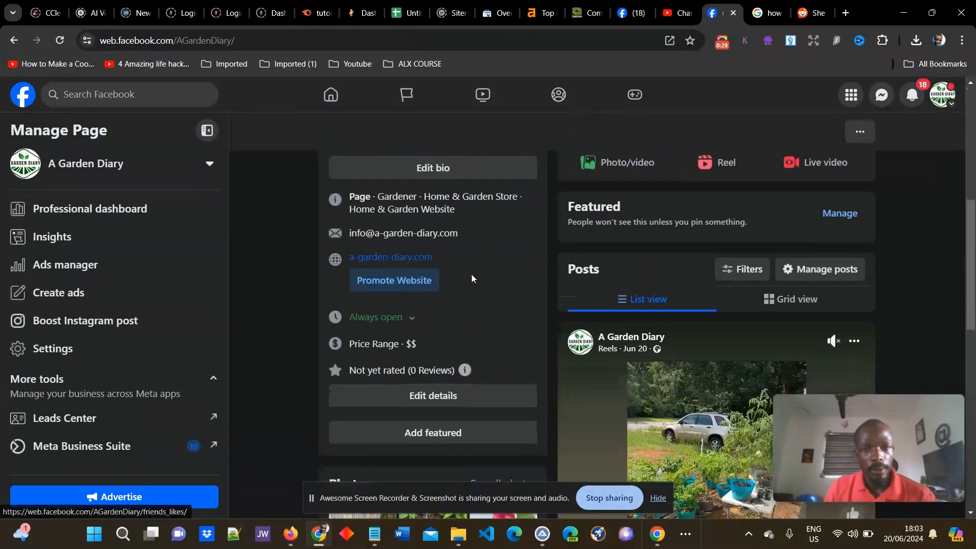
scroll(491, 331, "down", 5)
scroll(491, 332, "up", 6)
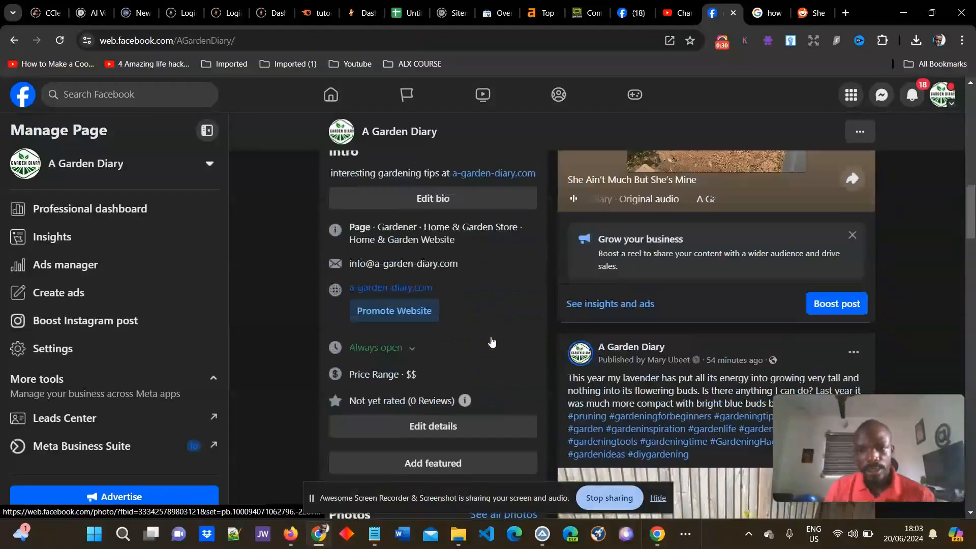
scroll(696, 256, "up", 3)
scroll(694, 254, "down", 5)
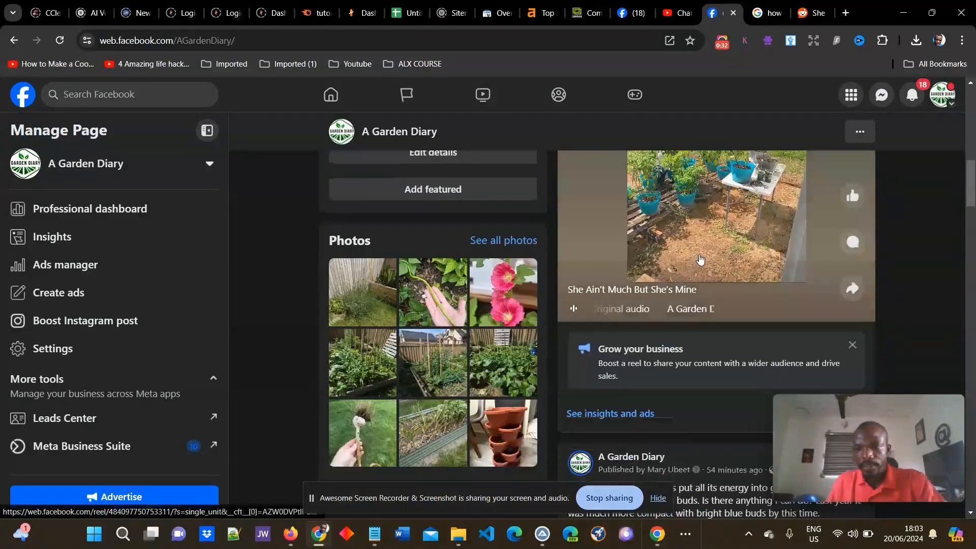
scroll(701, 267, "down", 3)
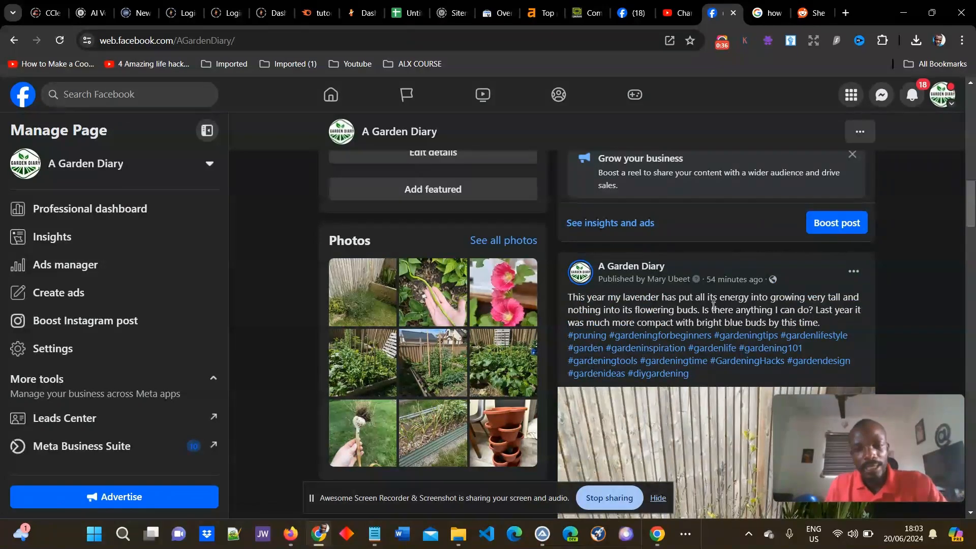
scroll(713, 306, "up", 1)
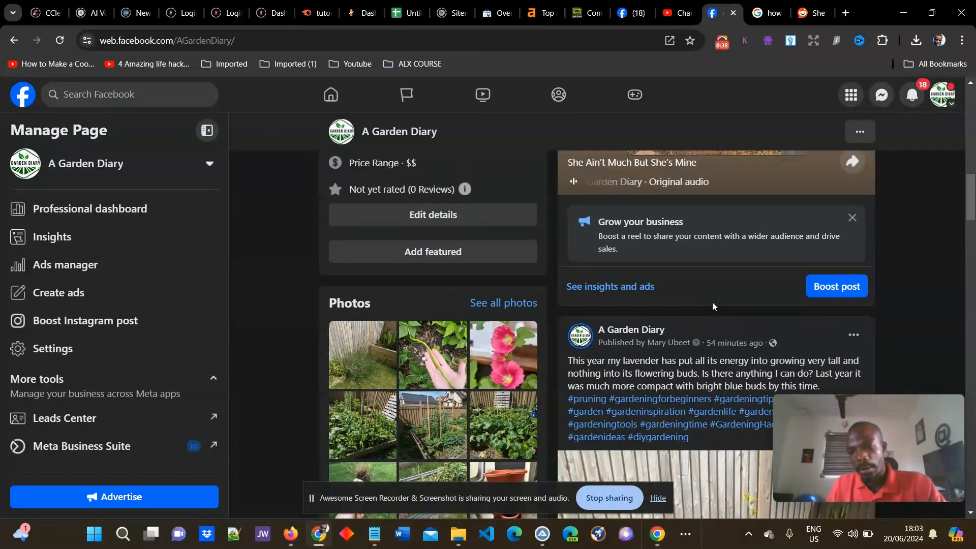
scroll(712, 305, "up", 4)
scroll(726, 300, "down", 5)
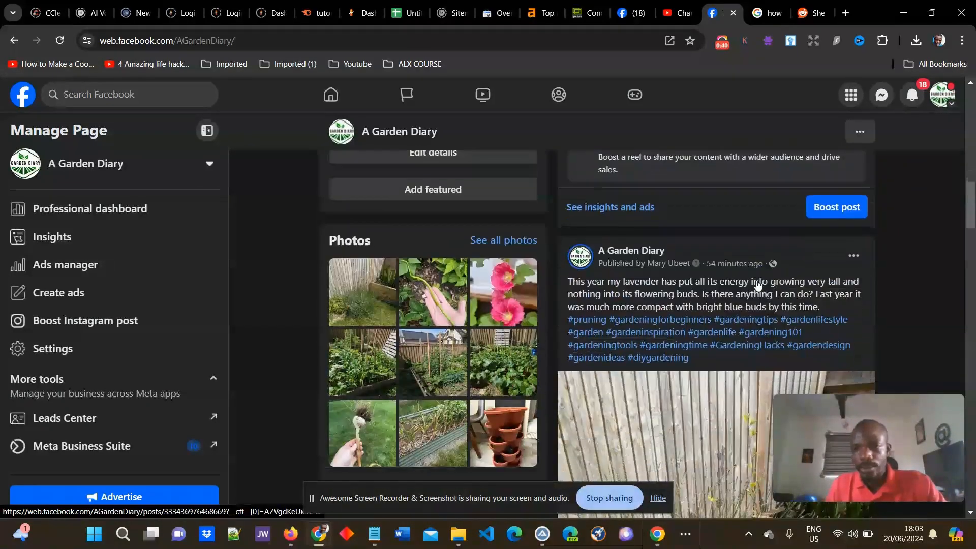
scroll(757, 284, "down", 6)
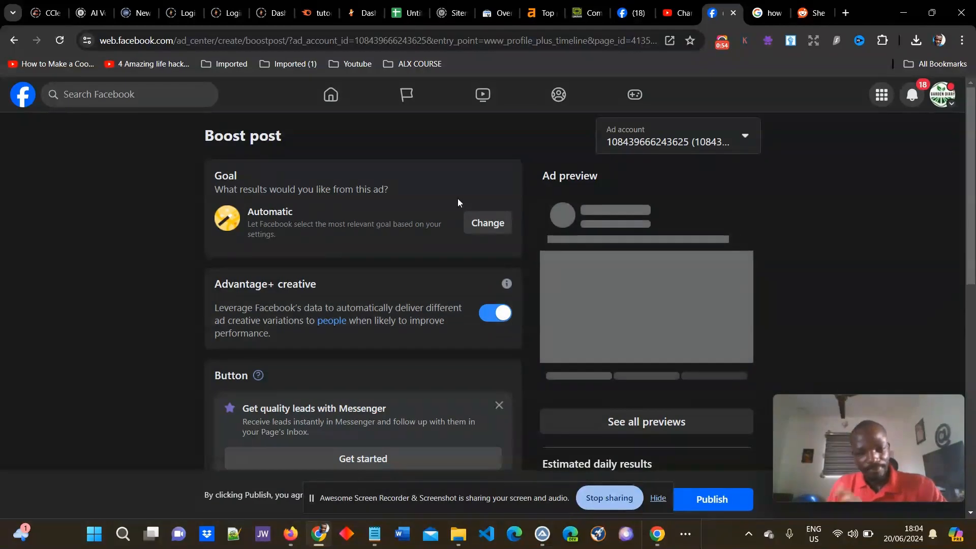
Step: Set the boosted post's button label to Shop now
scroll(308, 315, "down", 2)
scroll(308, 316, "down", 2)
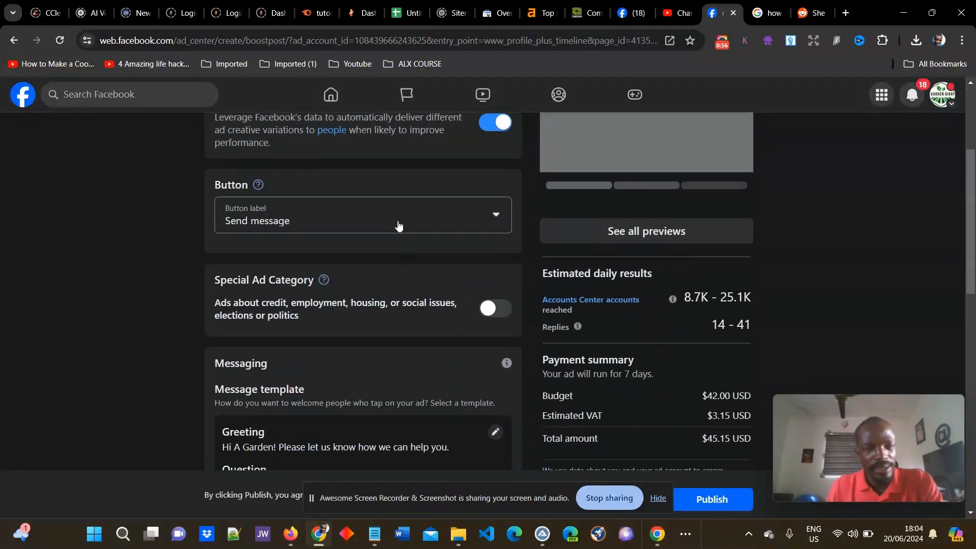
scroll(331, 227, "up", 3)
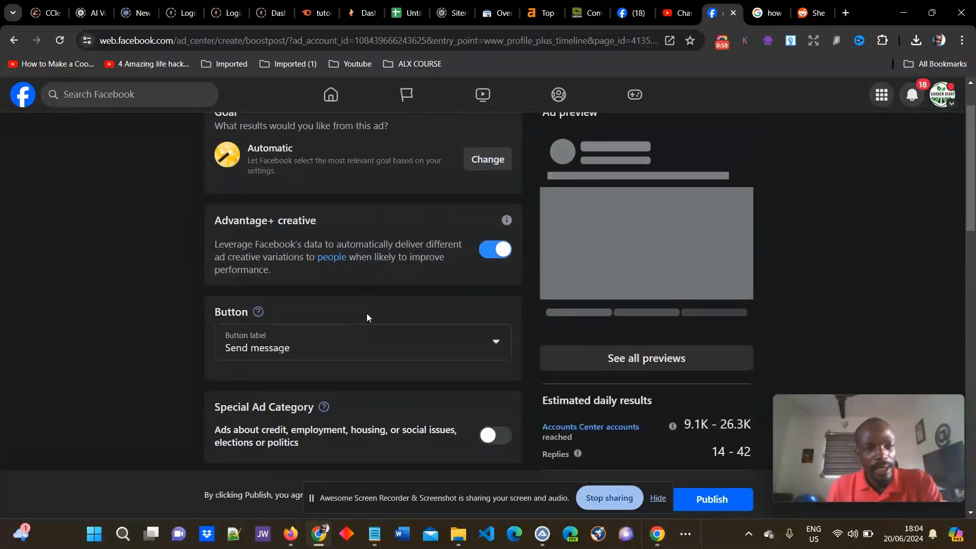
left_click(497, 342)
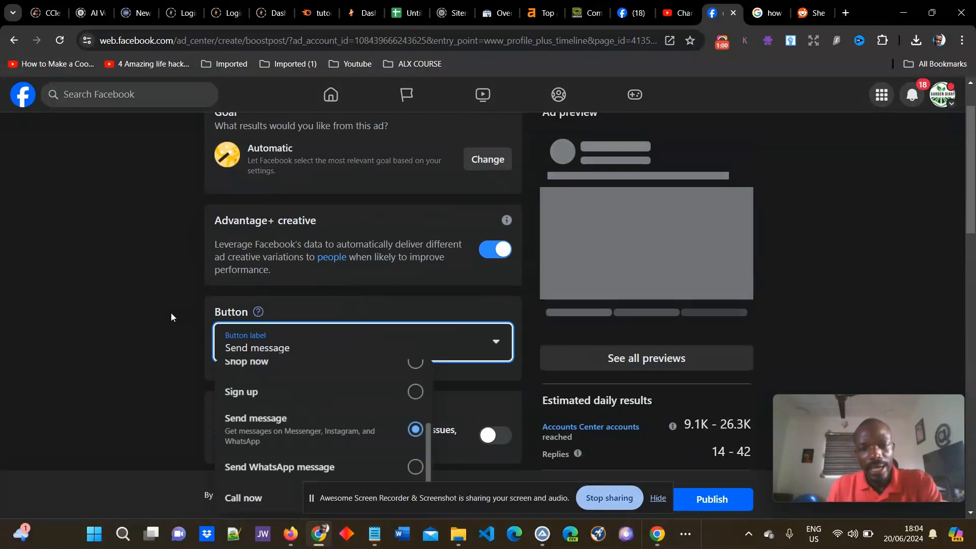
scroll(279, 401, "up", 3)
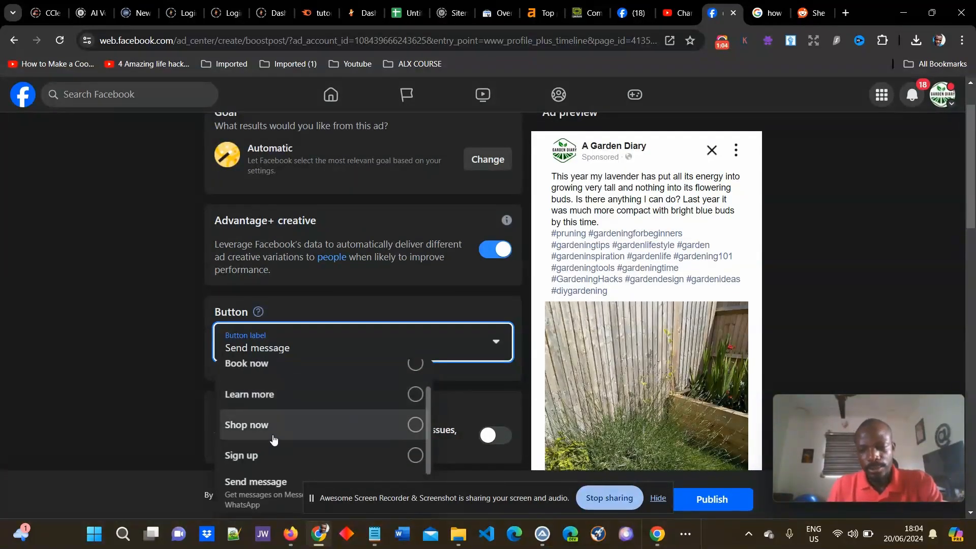
left_click(658, 498)
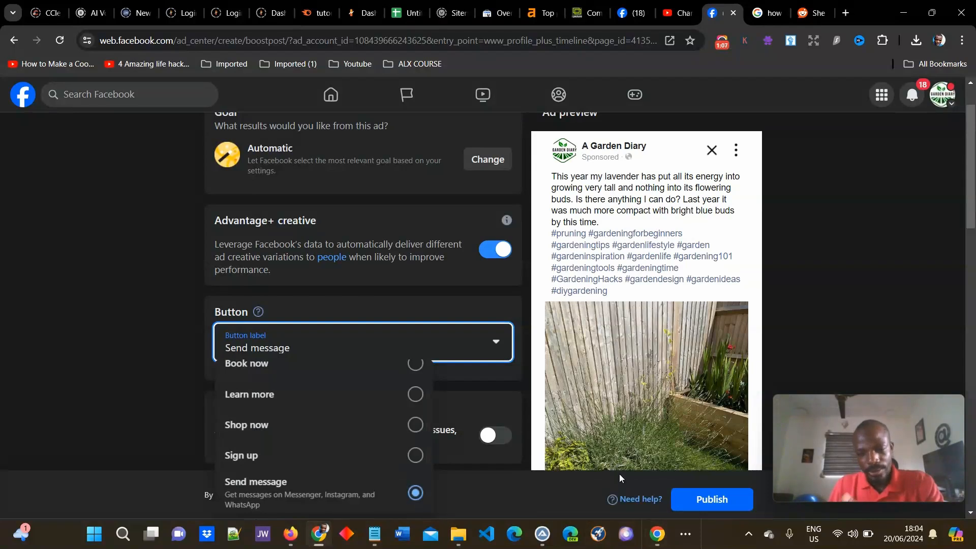
left_click(285, 426)
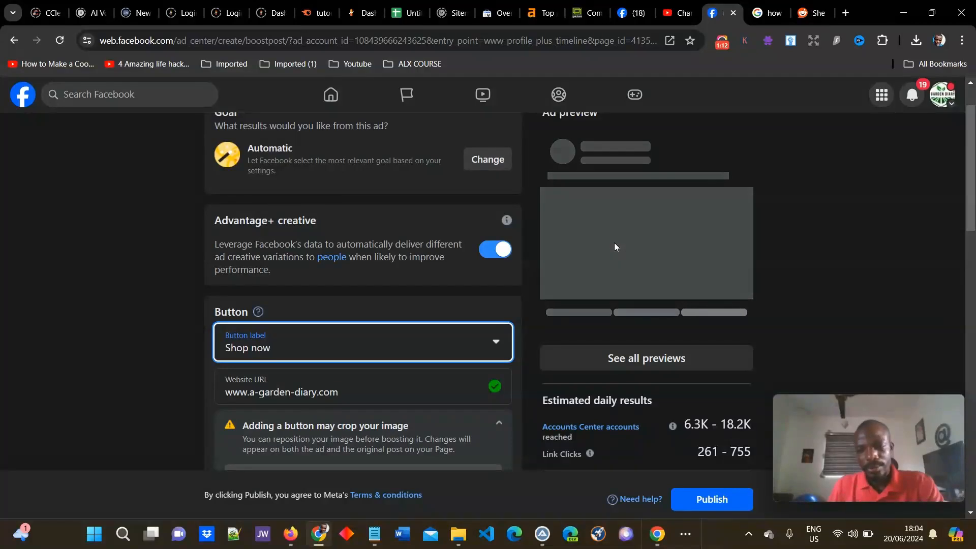
Step: Check the website URL linked to the Shop now button and how the button appears in the ad preview
scroll(347, 277, "down", 3)
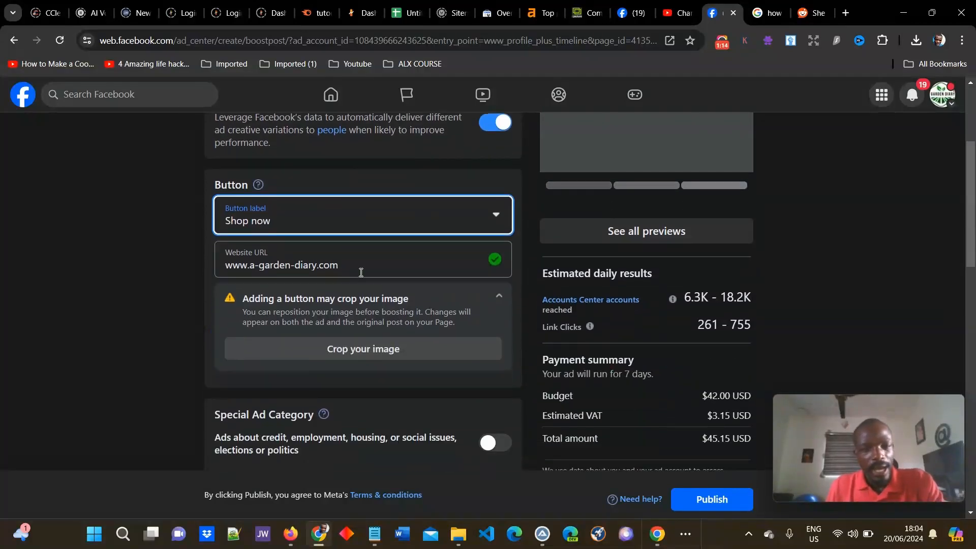
left_click(278, 254)
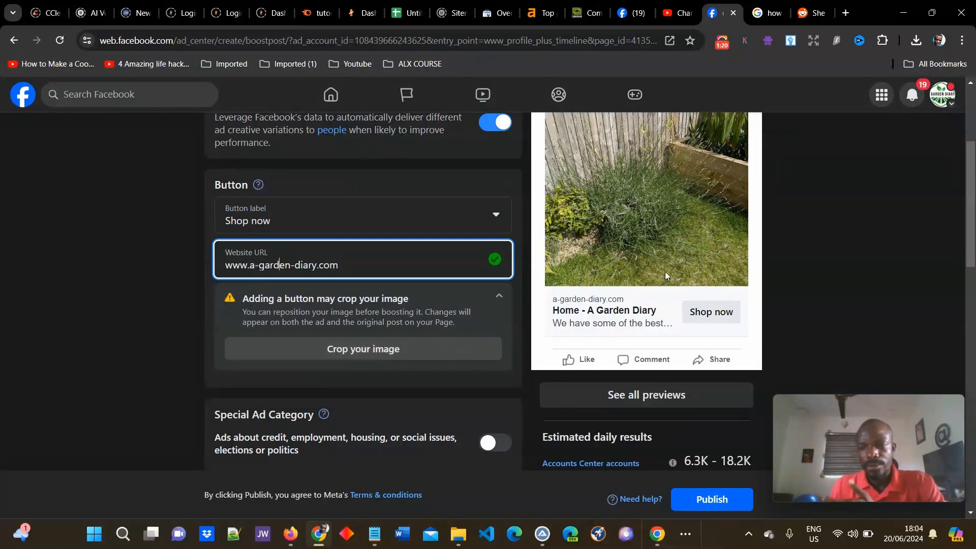
scroll(695, 254, "up", 3)
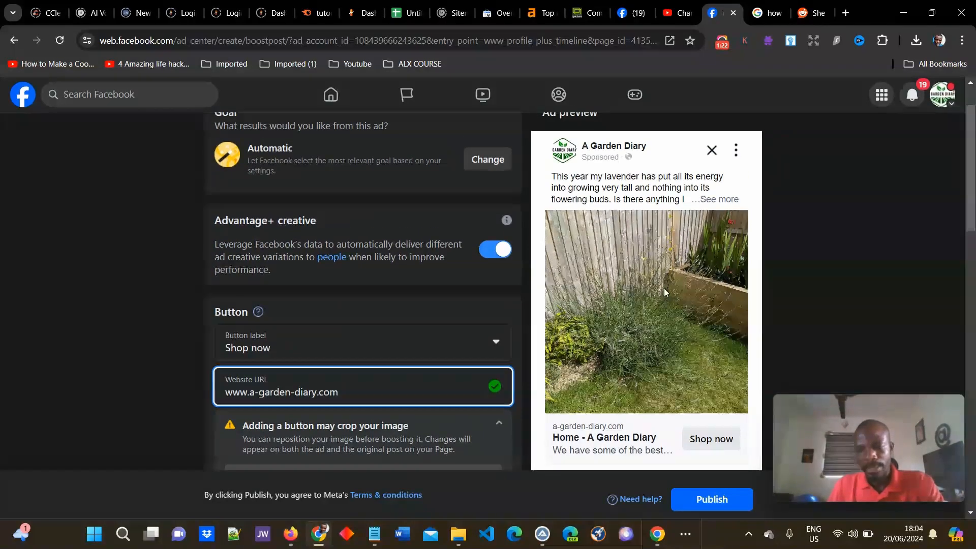
scroll(664, 292, "down", 3)
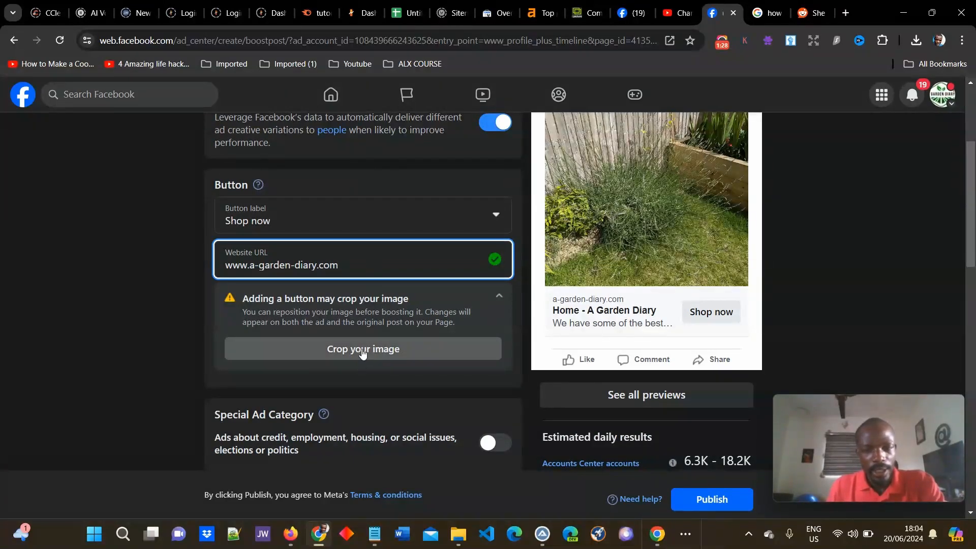
scroll(473, 307, "up", 3)
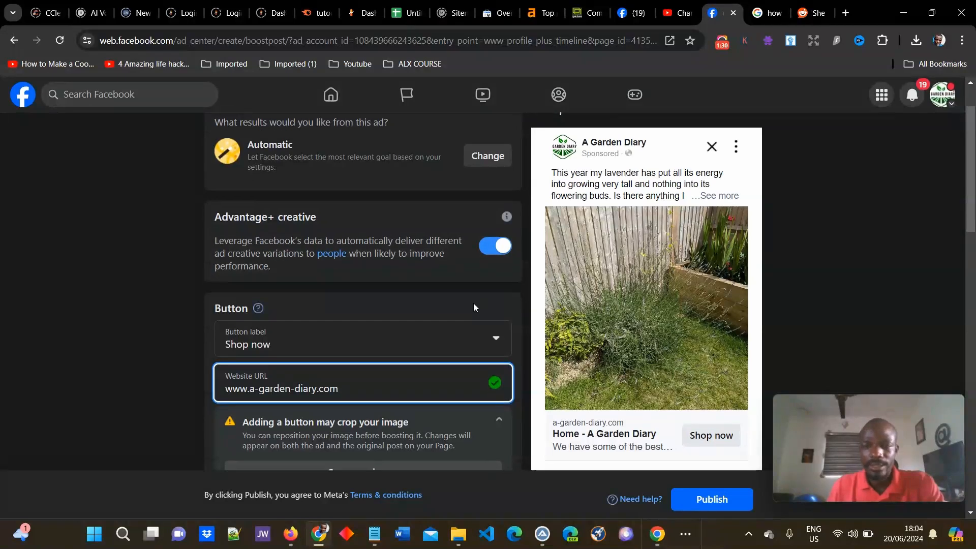
scroll(473, 307, "down", 3)
Step: Crop the ad image to square (1:1) proportions, reposition it slightly and save the crop
left_click(349, 347)
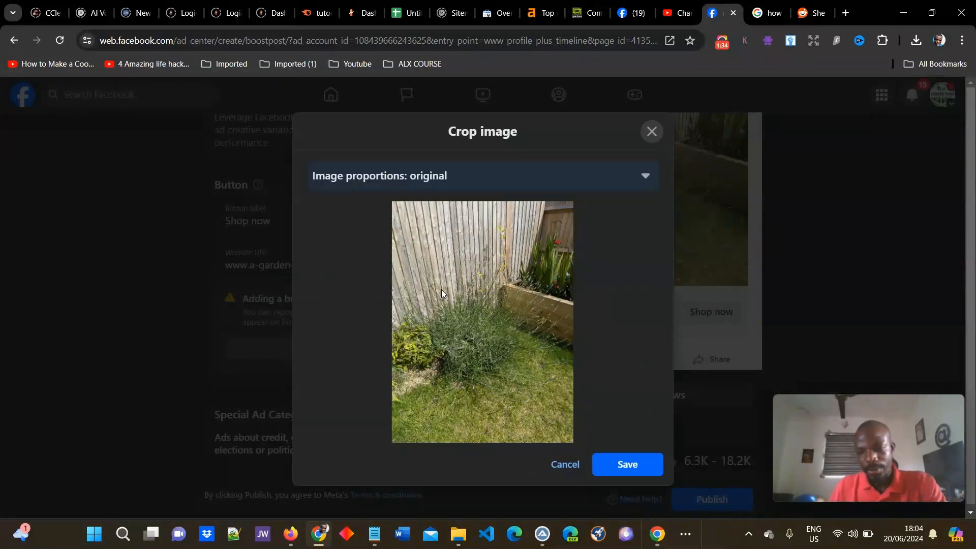
left_click(633, 177)
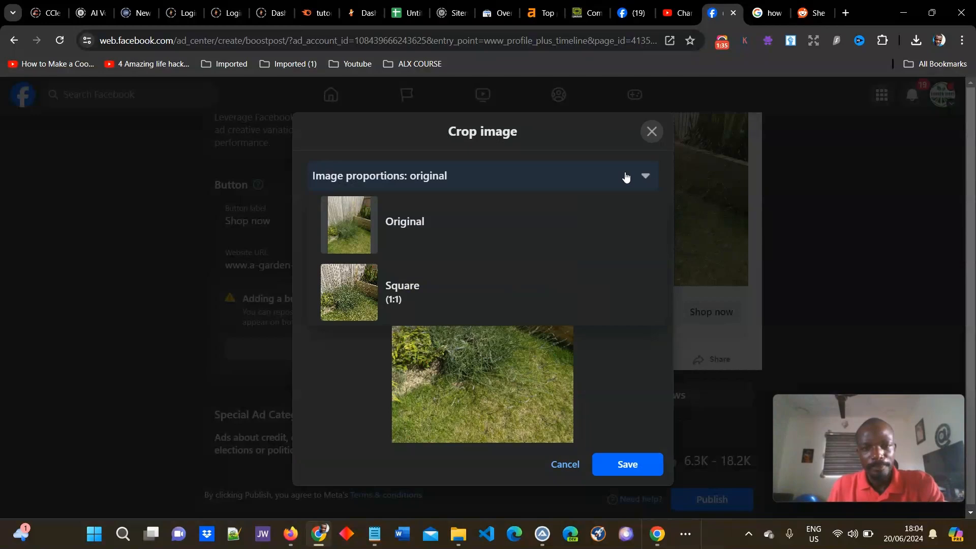
left_click(434, 281)
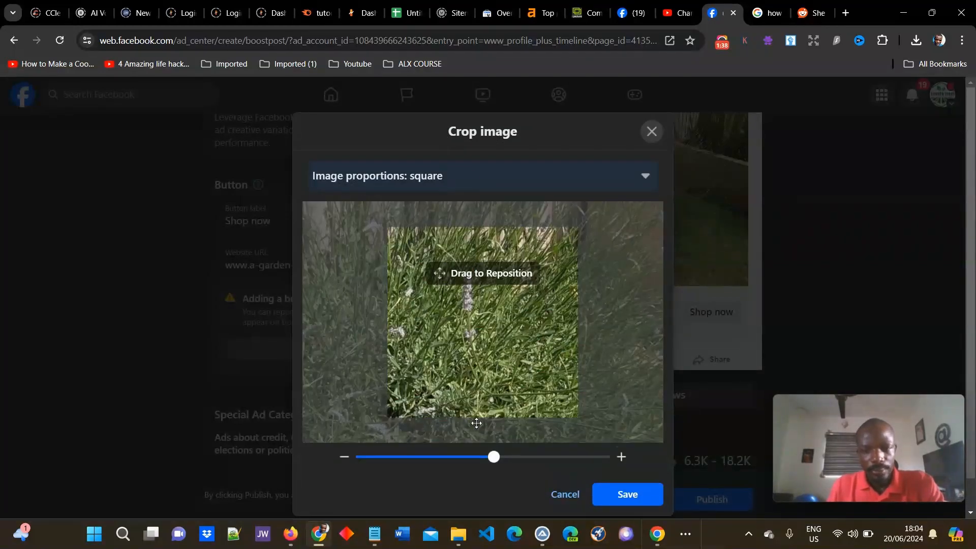
left_click_drag(476, 422, 479, 413)
left_click(619, 492)
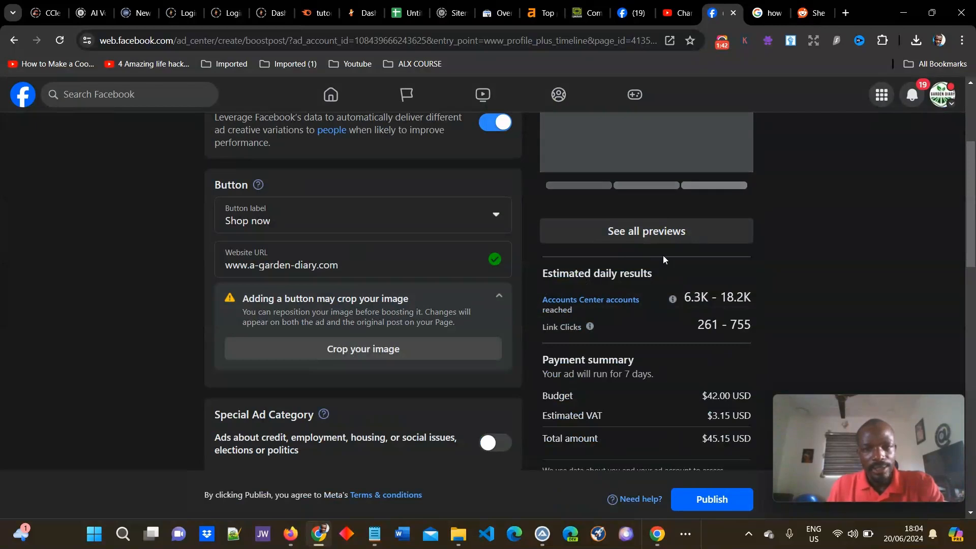
Step: Review the cropped image in the ad preview and look over the Special Ad Category and Audience settings
scroll(664, 254, "up", 4)
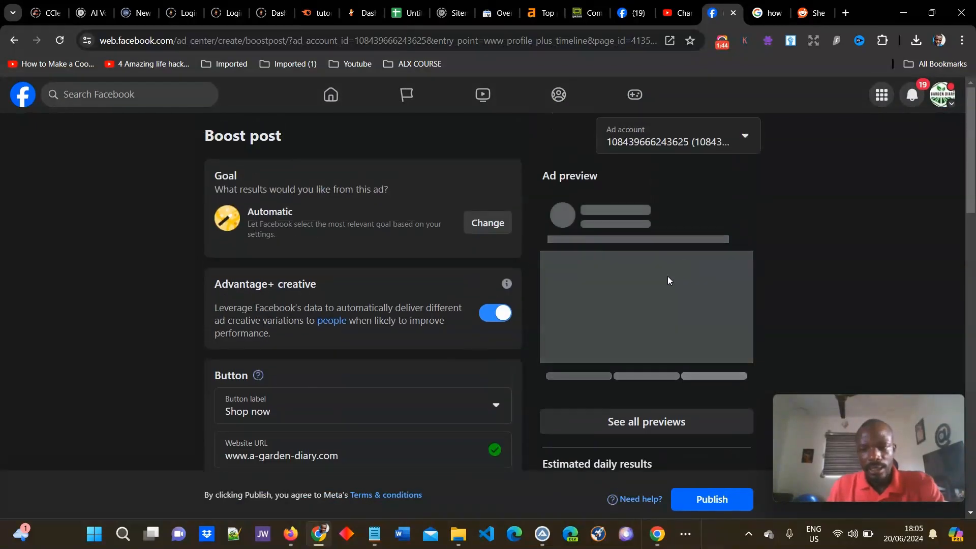
scroll(401, 325, "down", 5)
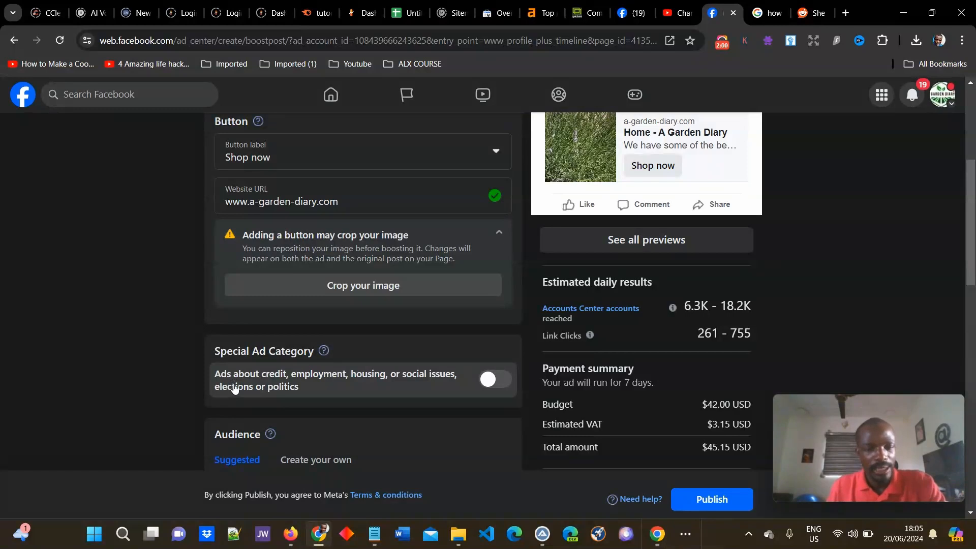
scroll(425, 340, "down", 3)
scroll(382, 343, "down", 1)
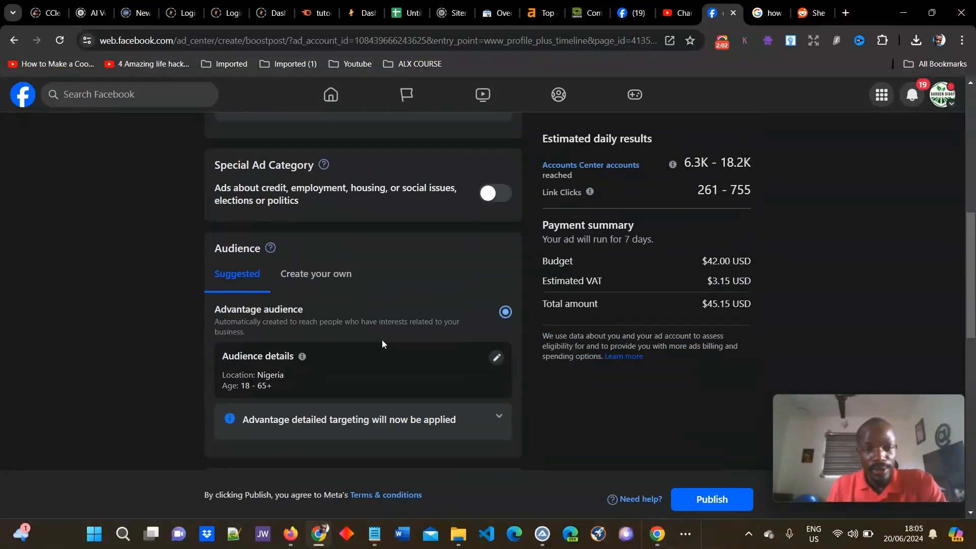
scroll(382, 340, "down", 2)
scroll(385, 322, "up", 10)
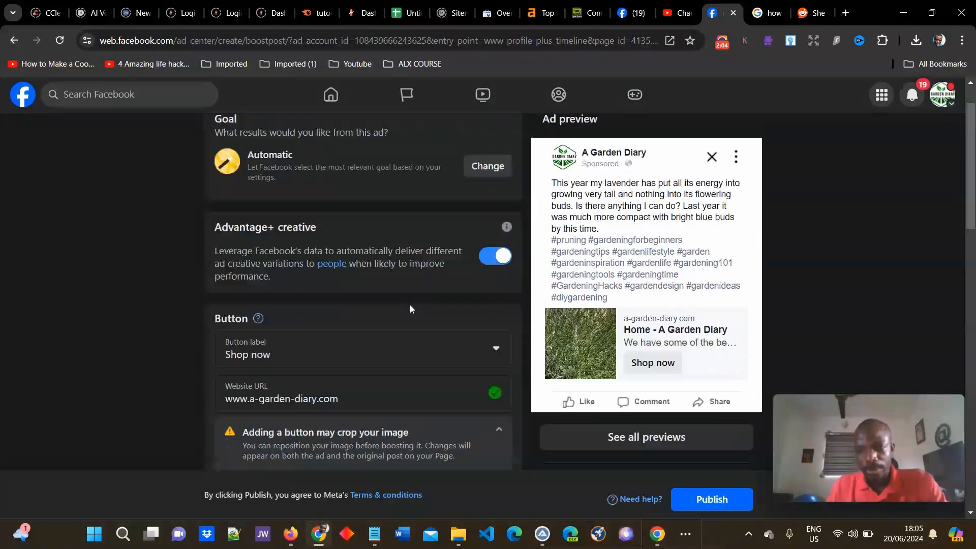
scroll(411, 308, "up", 1)
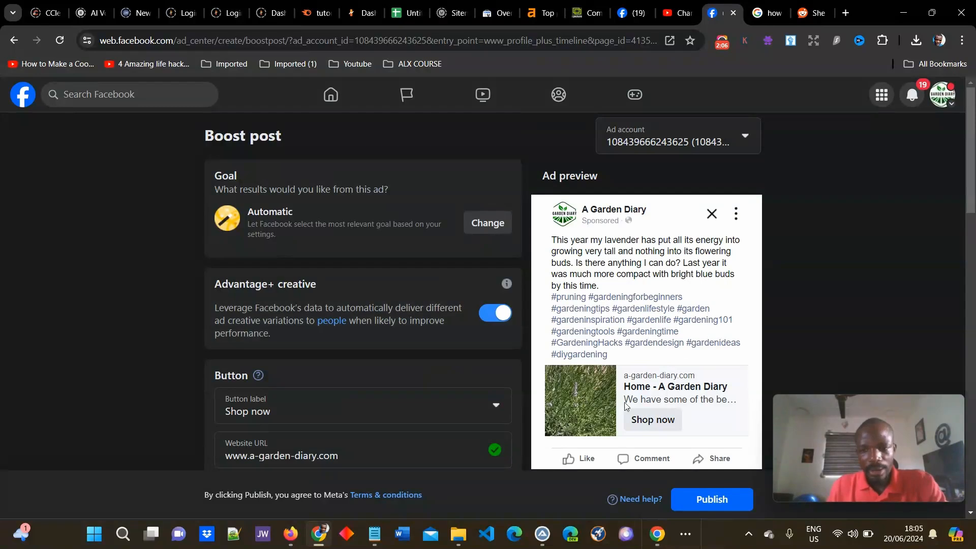
Step: Set the ad image's proportions back to original, save the crop and check the image in the ad preview
scroll(263, 228, "down", 4)
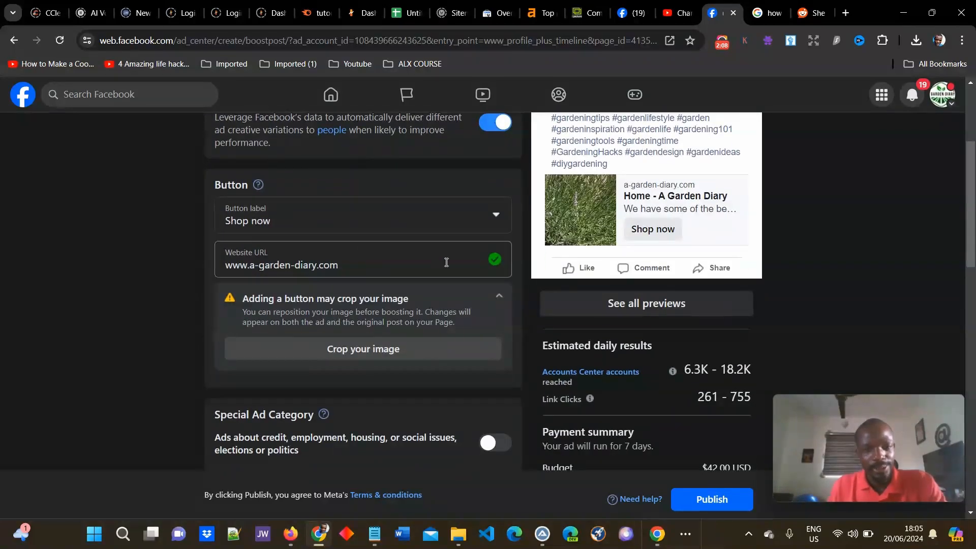
left_click(407, 351)
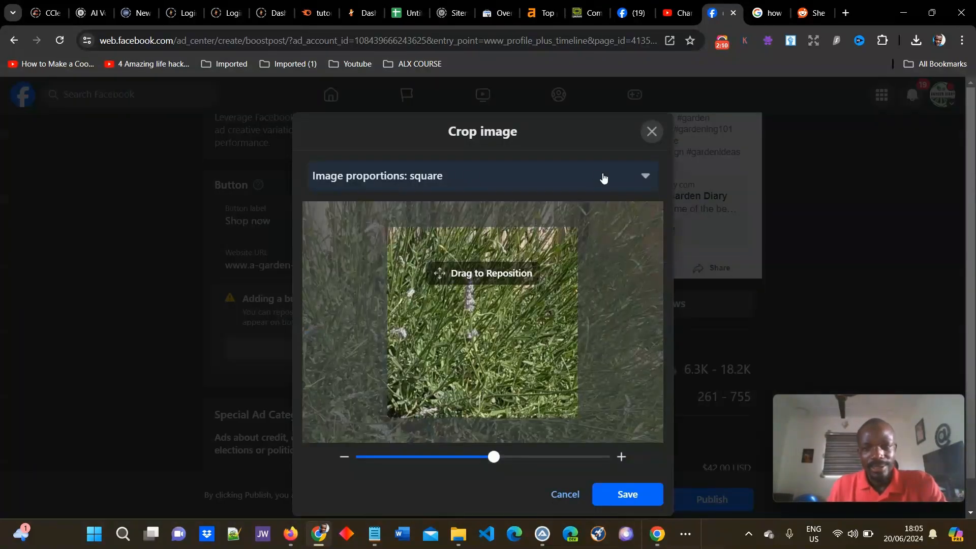
left_click(603, 178)
left_click(429, 224)
left_click(625, 465)
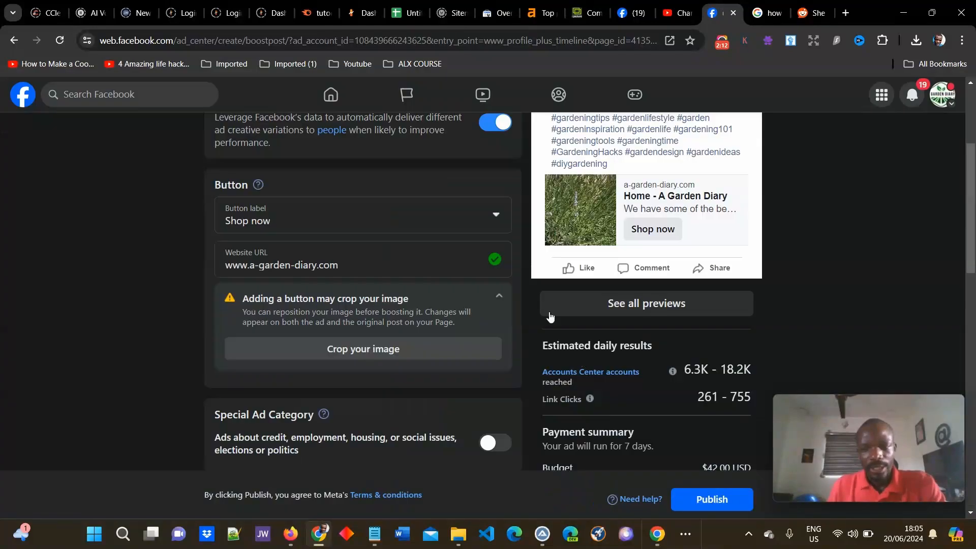
scroll(710, 313, "up", 3)
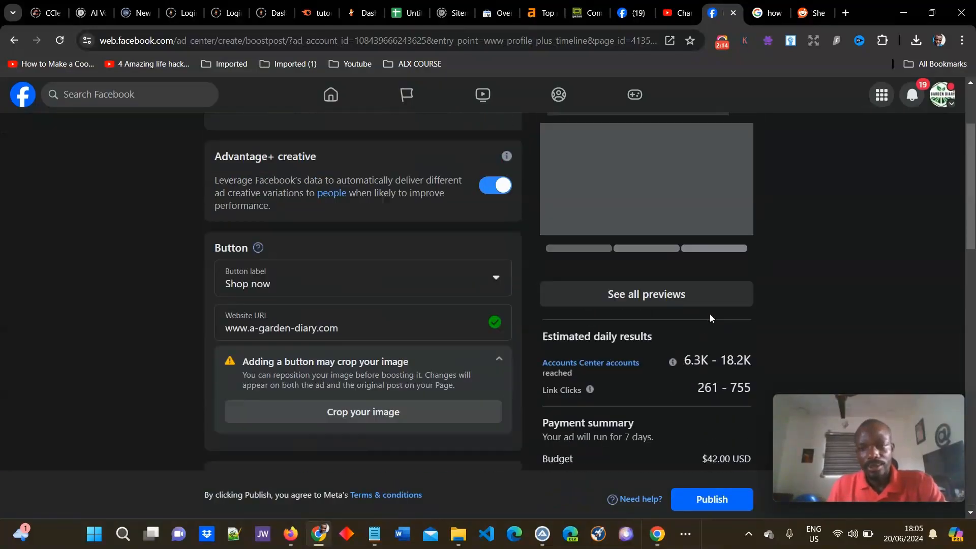
scroll(511, 304, "down", 1)
scroll(512, 304, "down", 3)
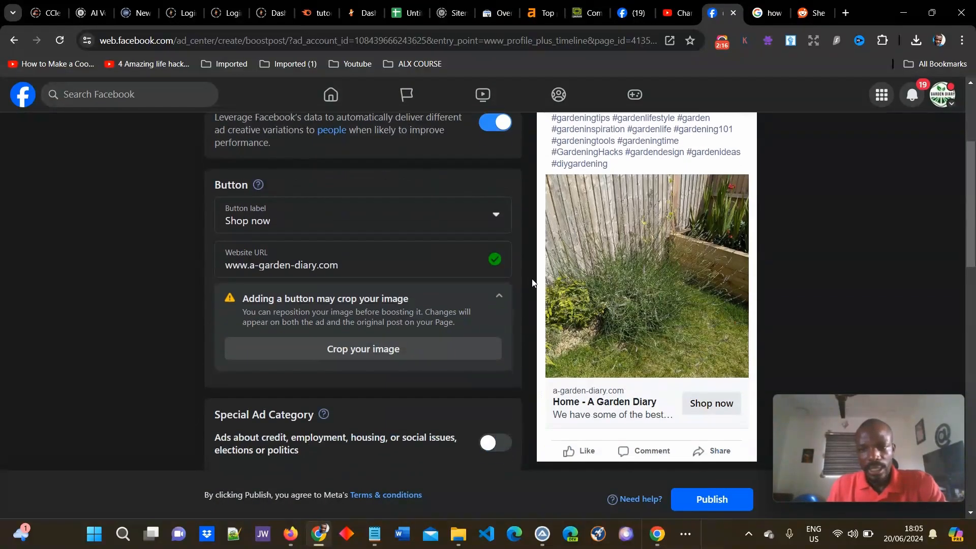
Step: Look over the boost settings from goal through budget and read the Advantage detailed targeting notice under Audience
scroll(532, 279, "up", 4)
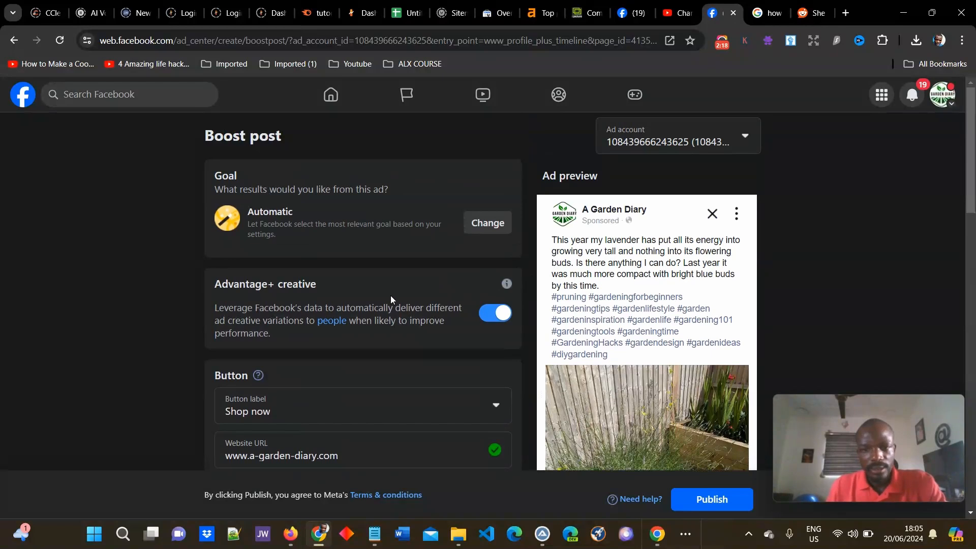
scroll(349, 291, "down", 4)
scroll(515, 251, "down", 5)
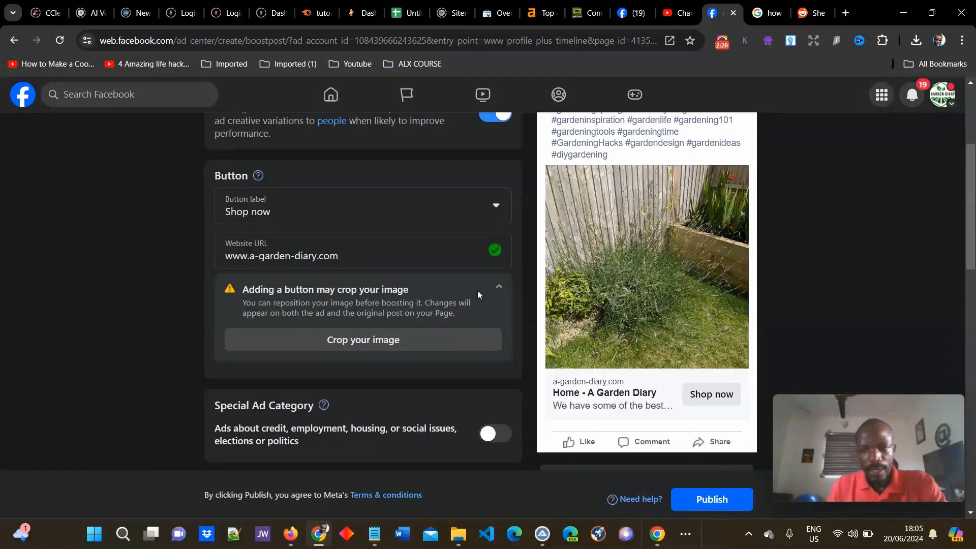
scroll(433, 229, "up", 5)
scroll(407, 249, "down", 5)
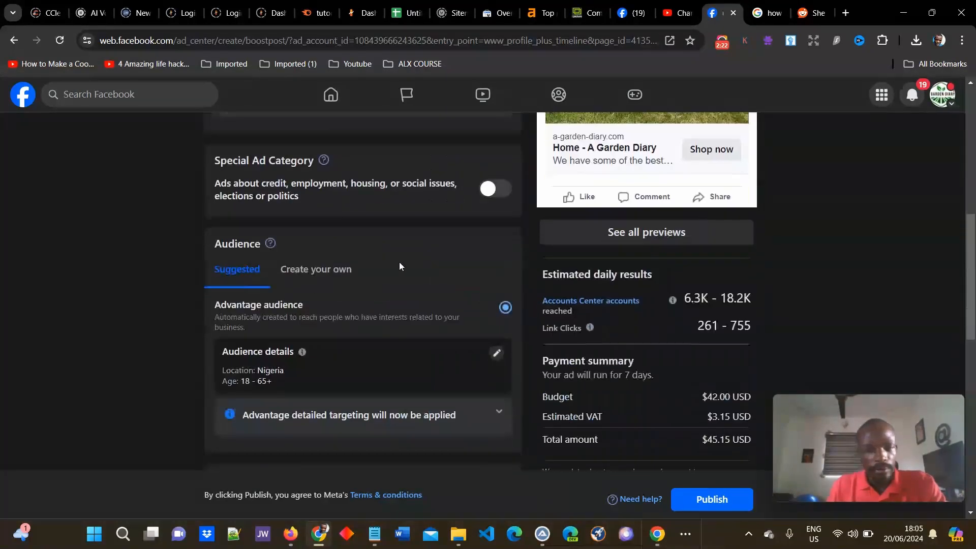
scroll(327, 273, "down", 4)
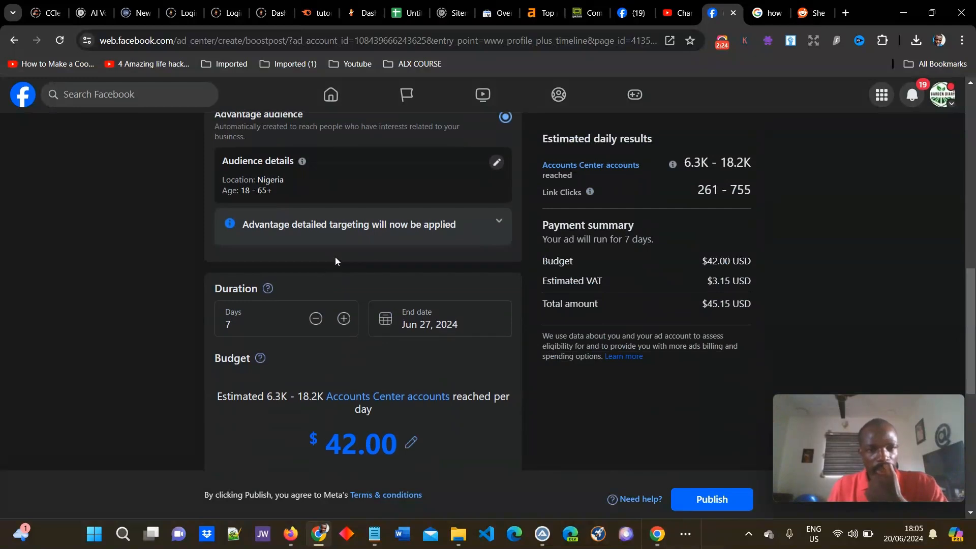
scroll(336, 262, "up", 3)
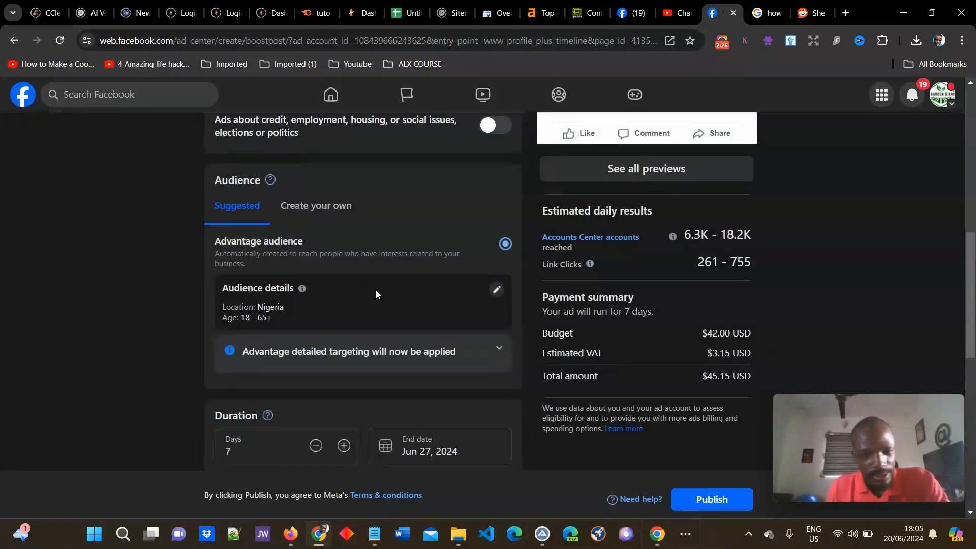
left_click(500, 348)
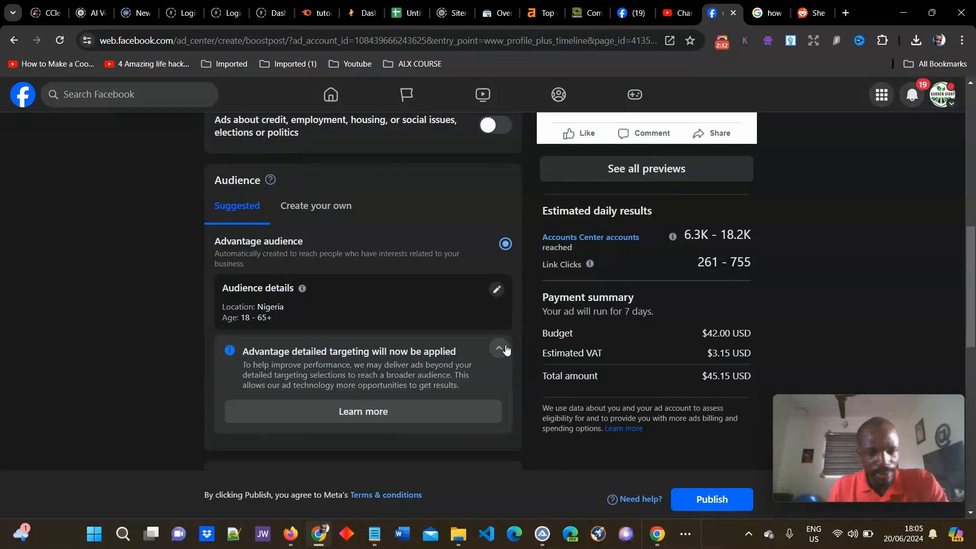
scroll(394, 344, "down", 3)
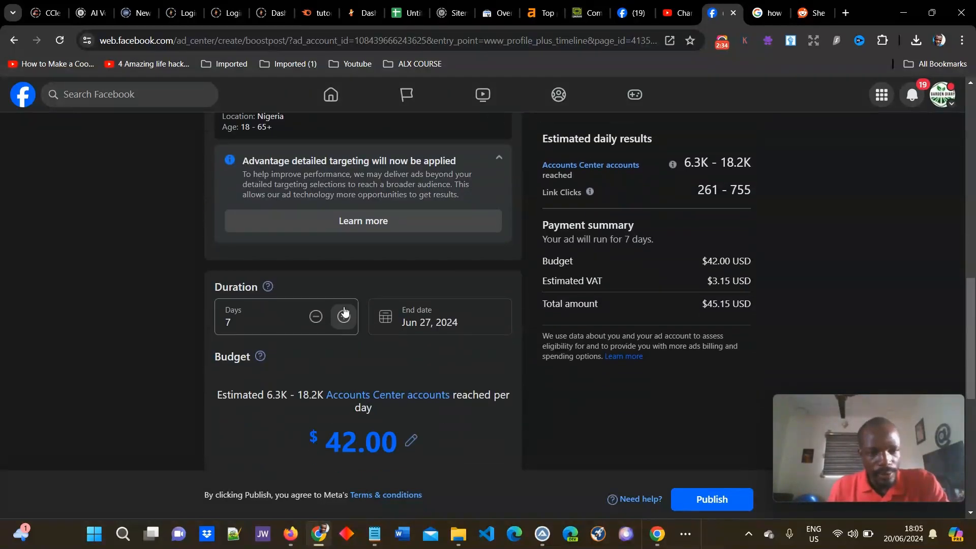
scroll(446, 266, "down", 4)
scroll(446, 271, "up", 7)
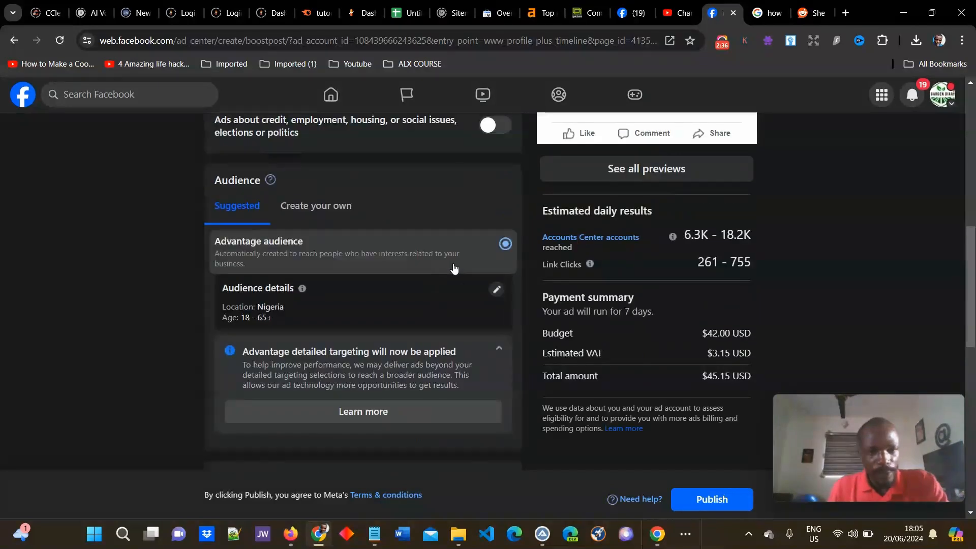
Step: Add the country United States to the Advantage audience's locations, remove Nigeria and save the audience
left_click(497, 290)
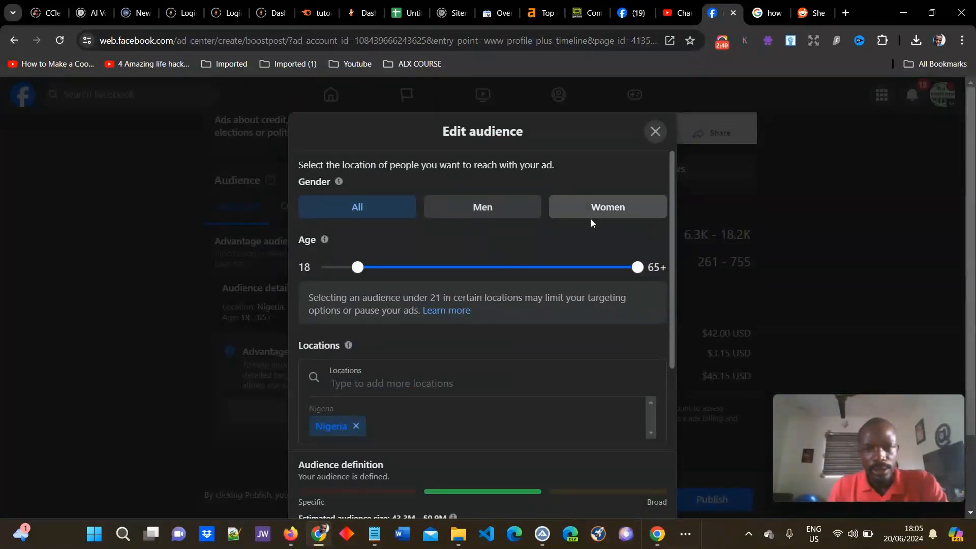
scroll(387, 331, "down", 2)
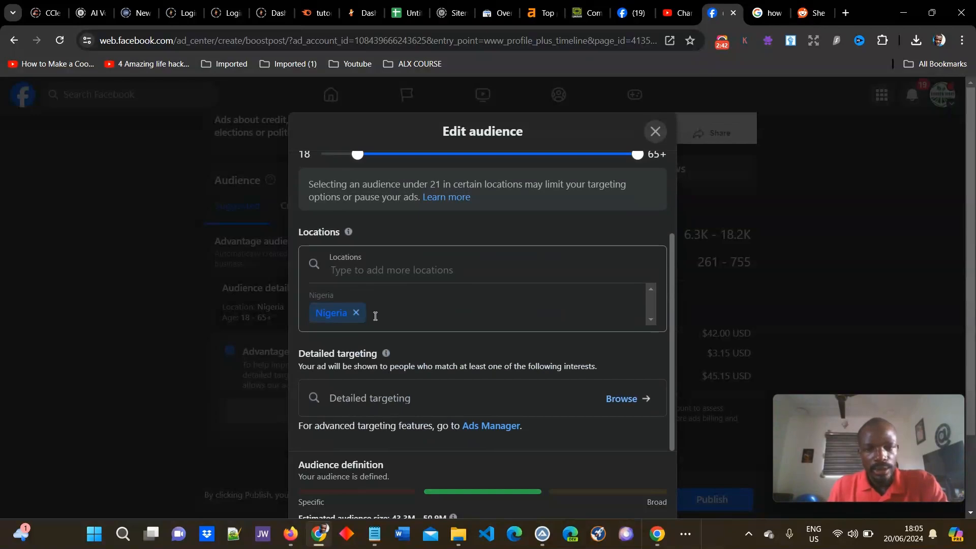
left_click(389, 265)
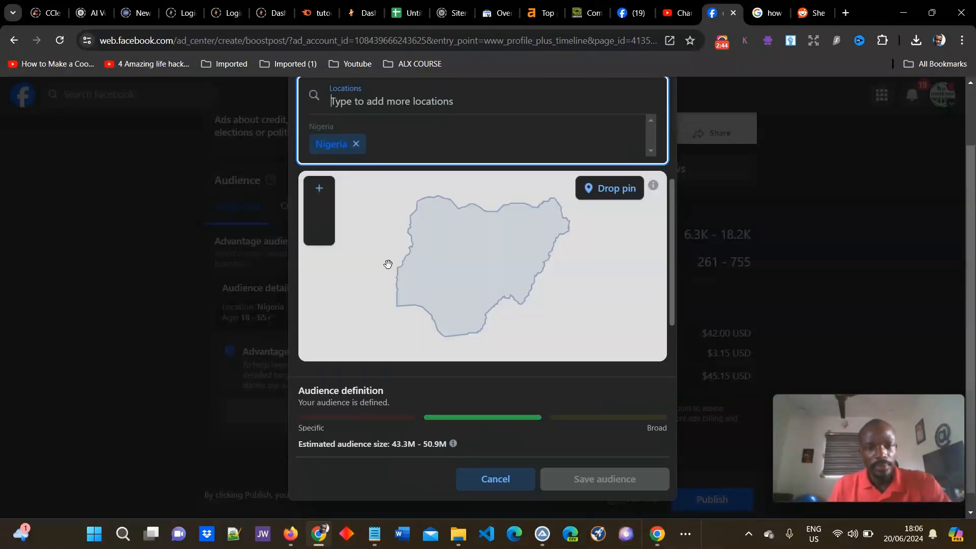
type("united")
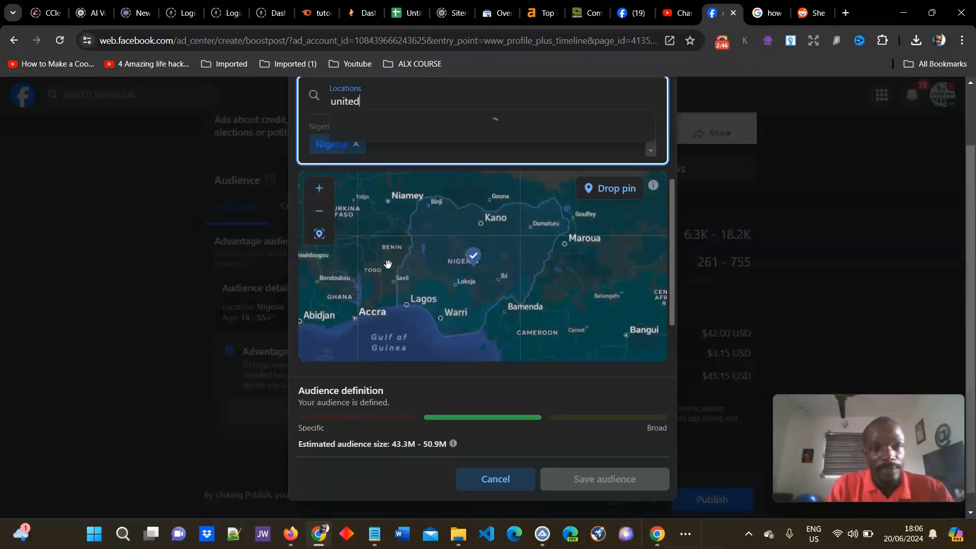
type(" stag")
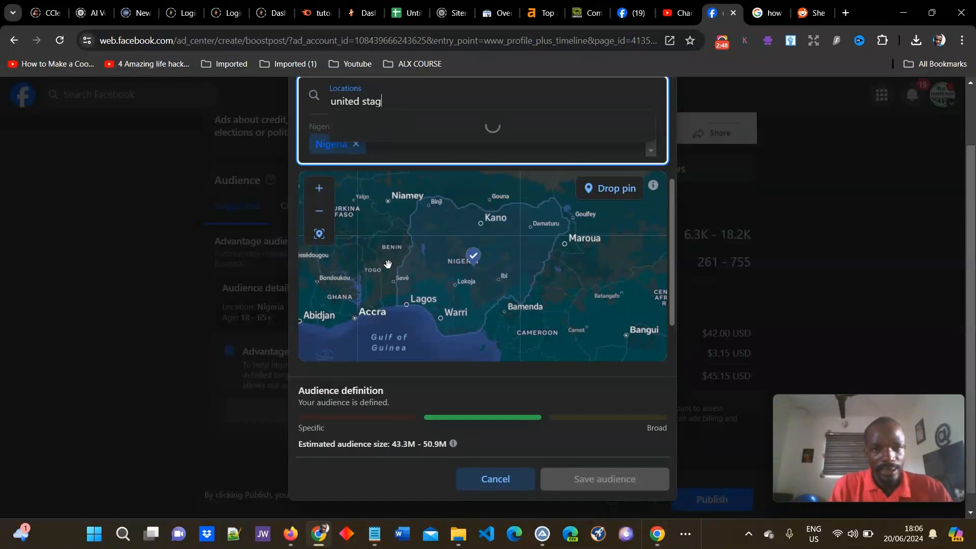
key("BackSpace")
type("tes")
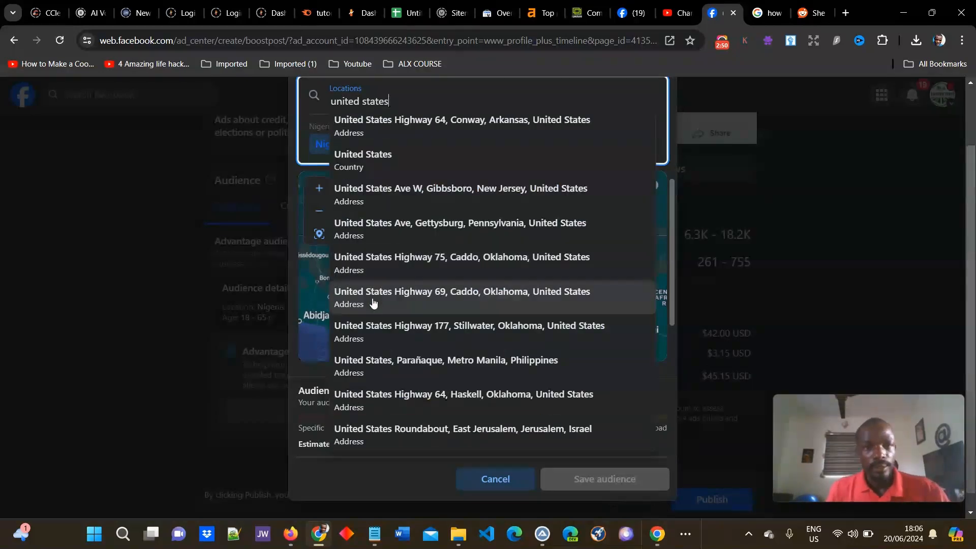
left_click(392, 164)
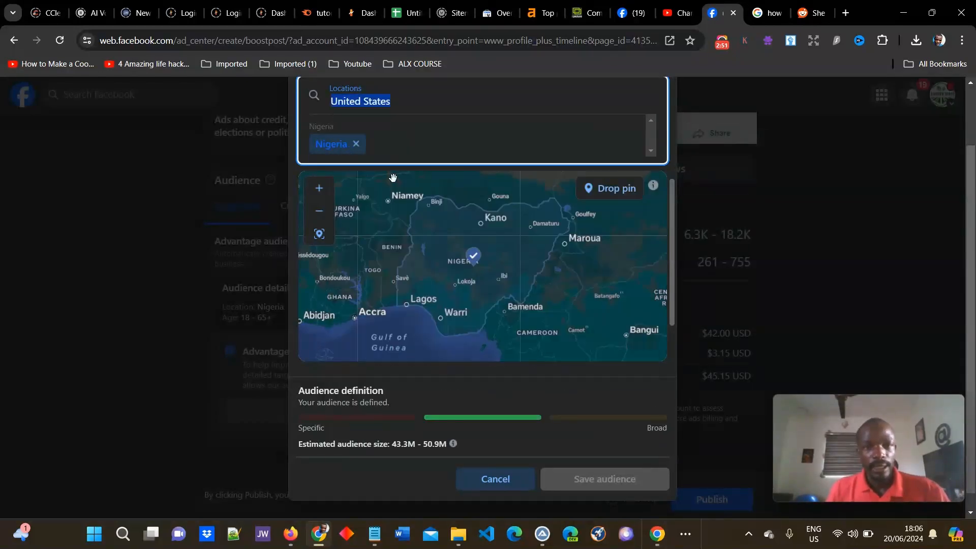
left_click(356, 145)
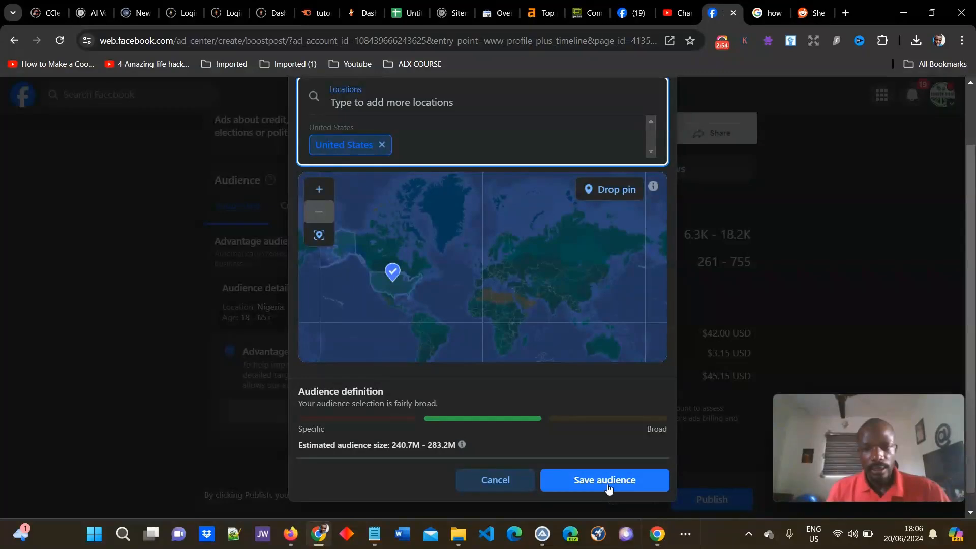
left_click(609, 486)
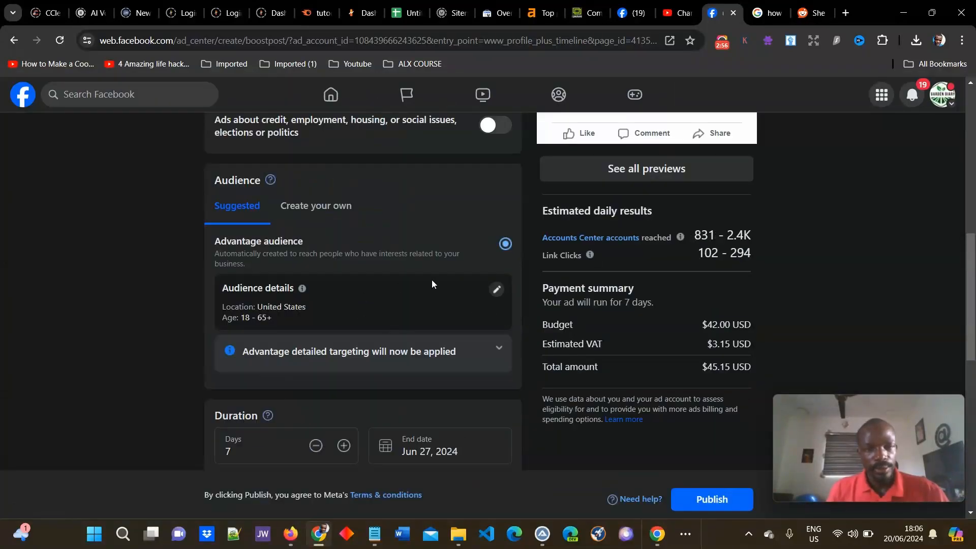
Step: Browse the Demographics and Interests categories in the audience's detailed targeting options
left_click(497, 289)
scroll(476, 305, "down", 1)
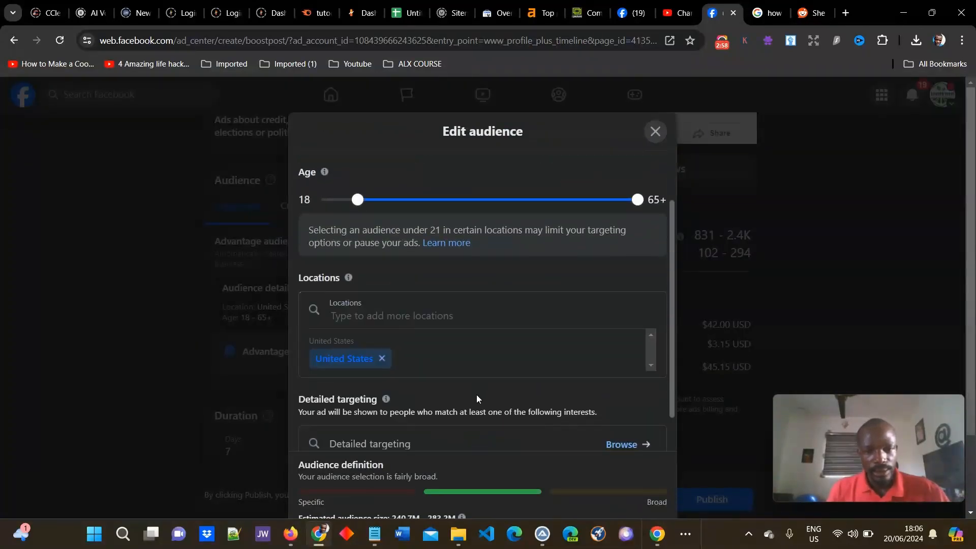
scroll(477, 394, "down", 1)
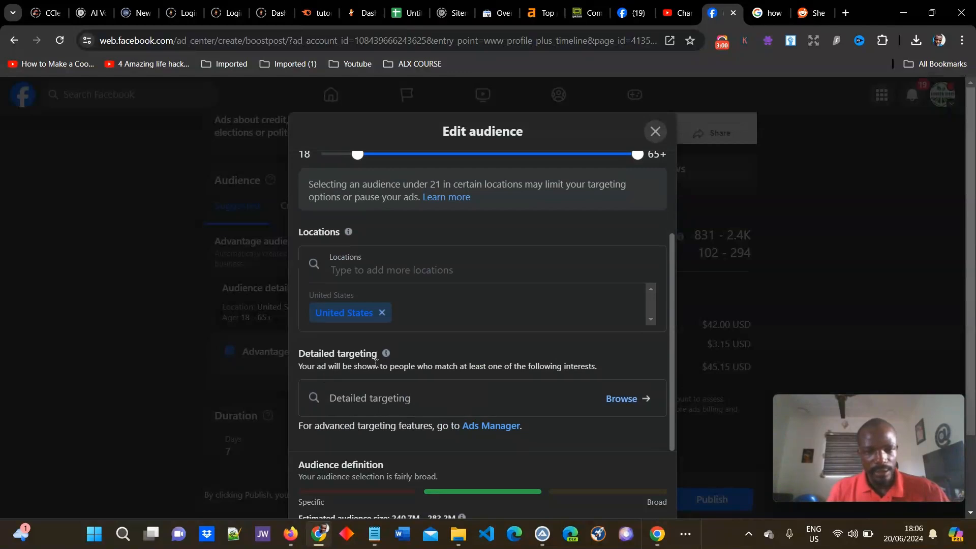
left_click(623, 398)
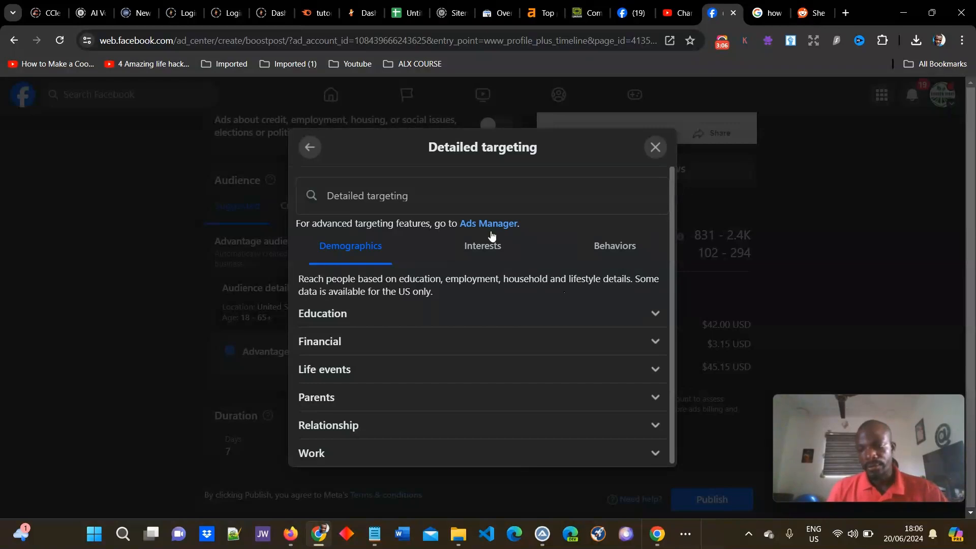
left_click(399, 203)
left_click(494, 257)
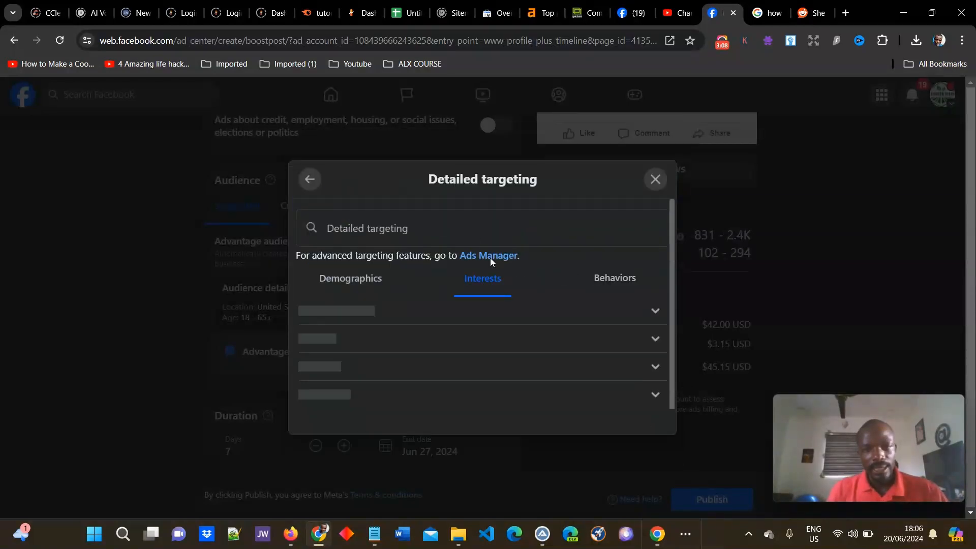
Step: Search detailed targeting for "garden" and leave the audience editor without adding an interest or saving
left_click(411, 233)
type("gar")
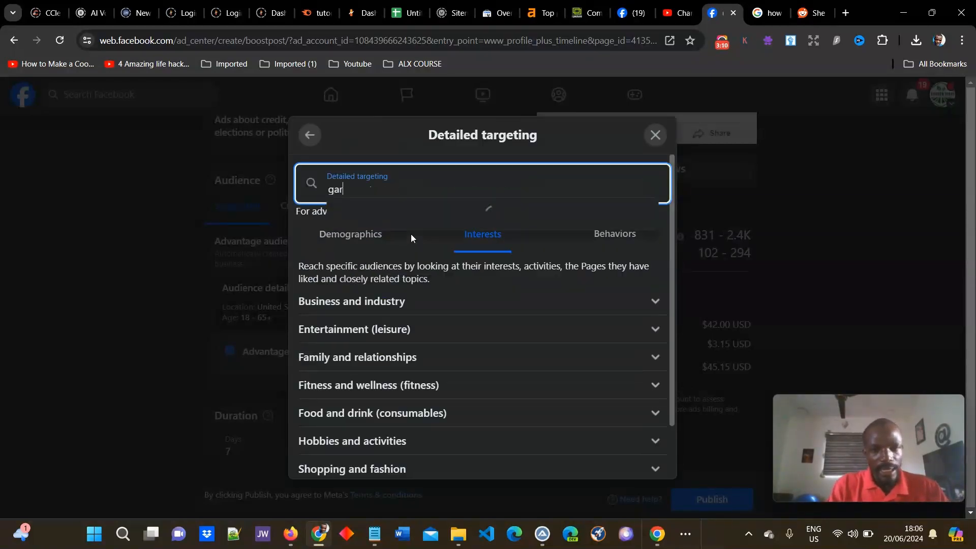
type("den")
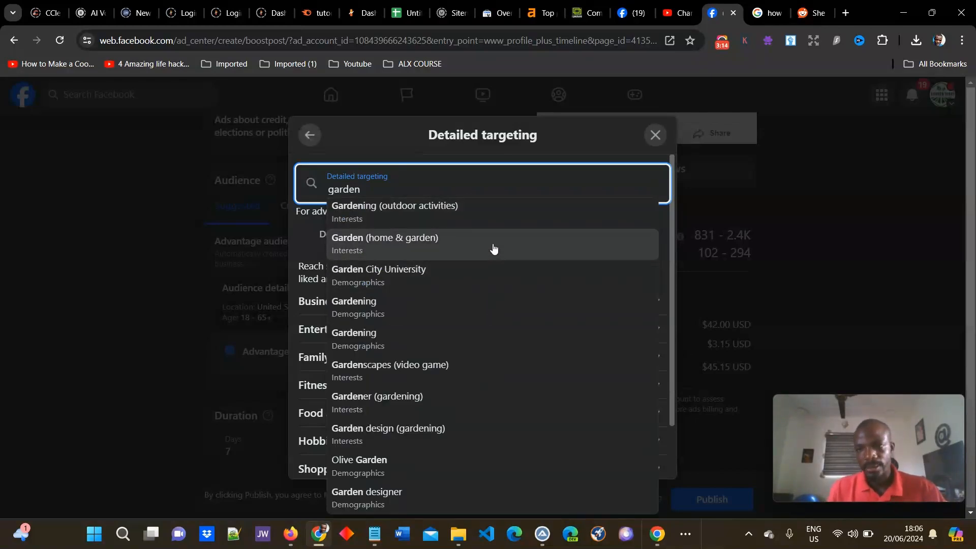
left_click(583, 137)
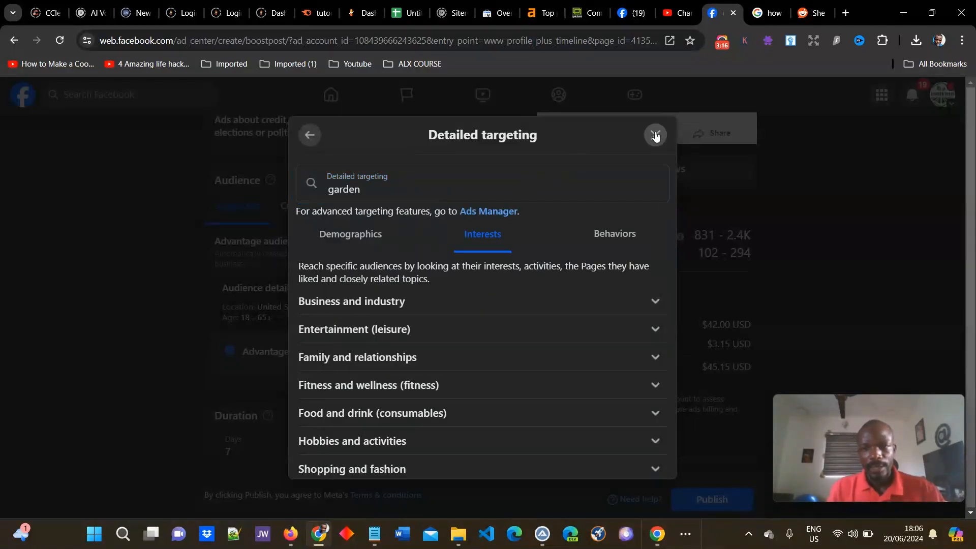
left_click(655, 135)
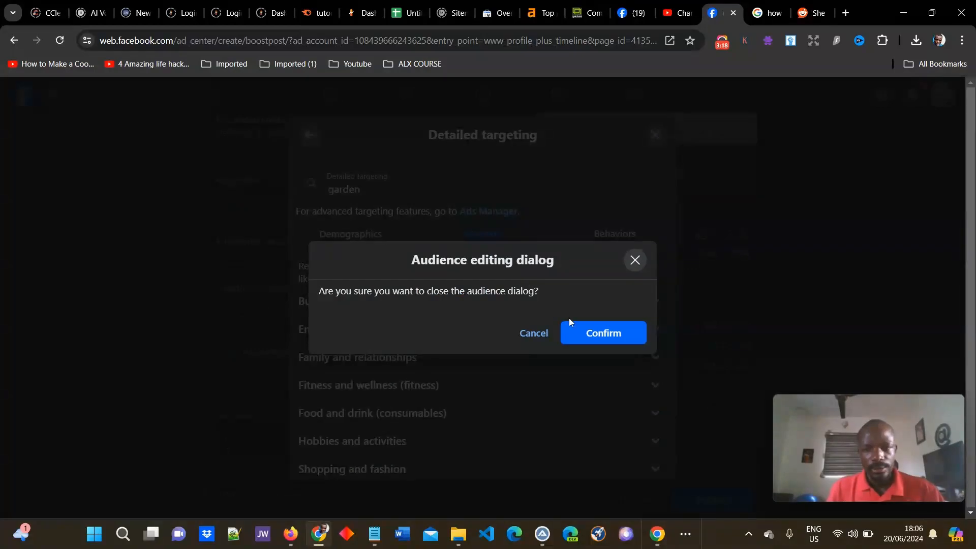
left_click(529, 332)
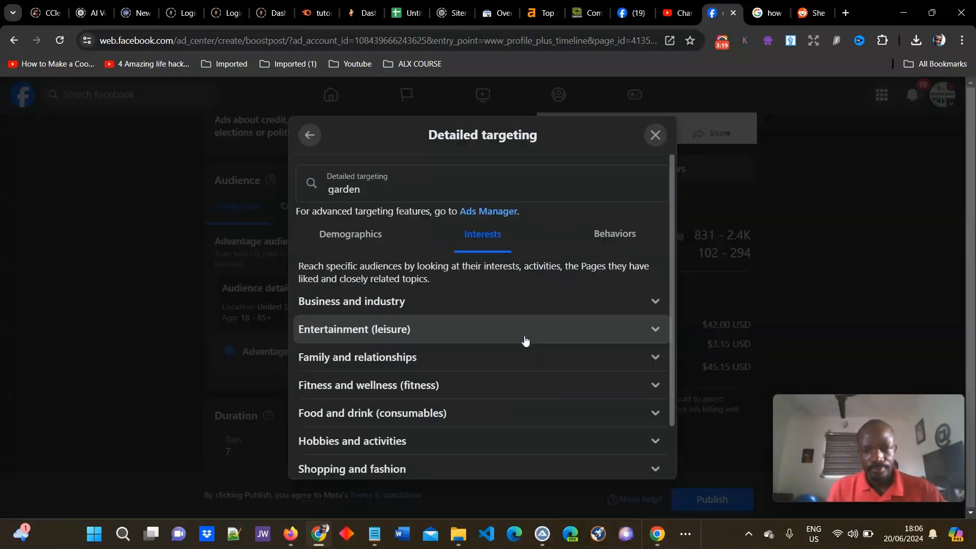
left_click(655, 135)
left_click(599, 330)
Step: Check the ad's duration in days and its end date calendar, and glance at the placement and pixel settings
scroll(427, 260, "down", 3)
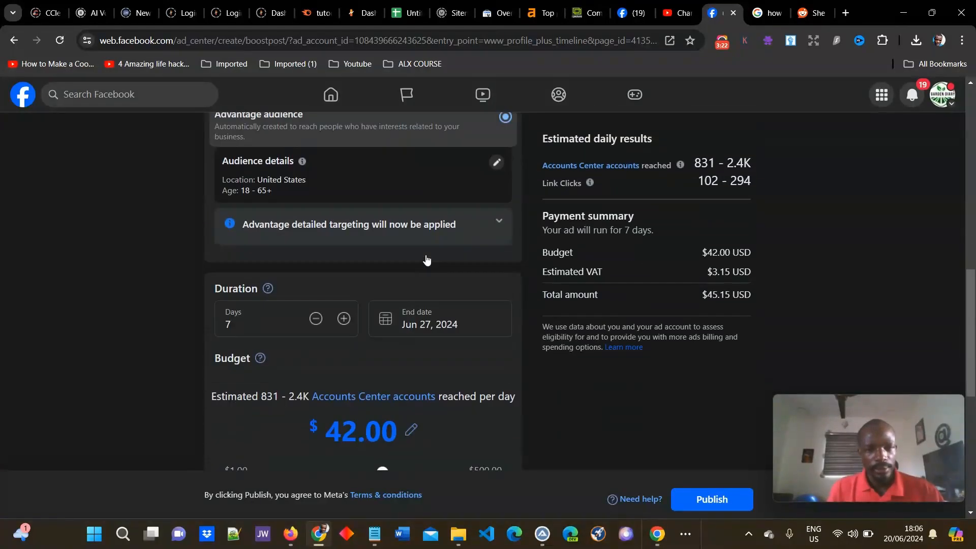
scroll(261, 275, "down", 2)
scroll(251, 229, "up", 1)
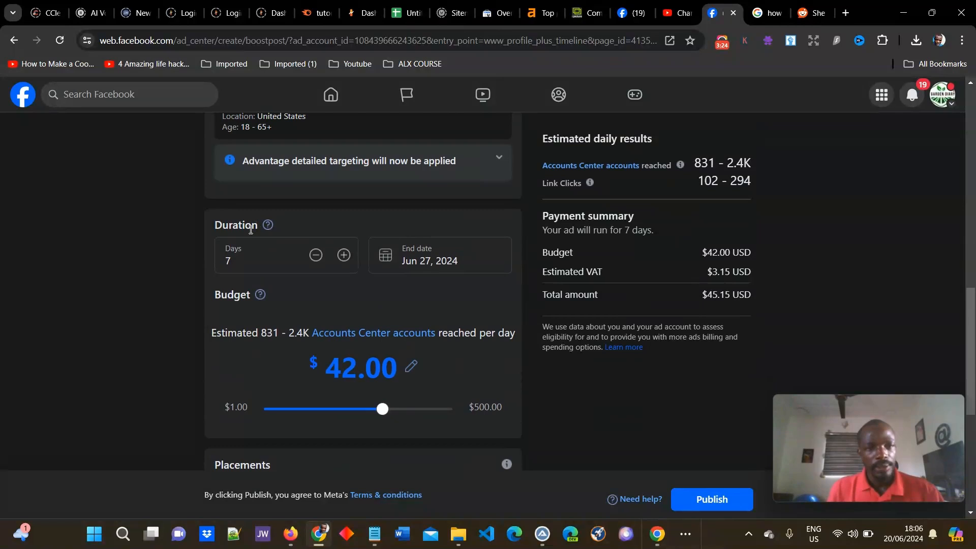
double_click(227, 262)
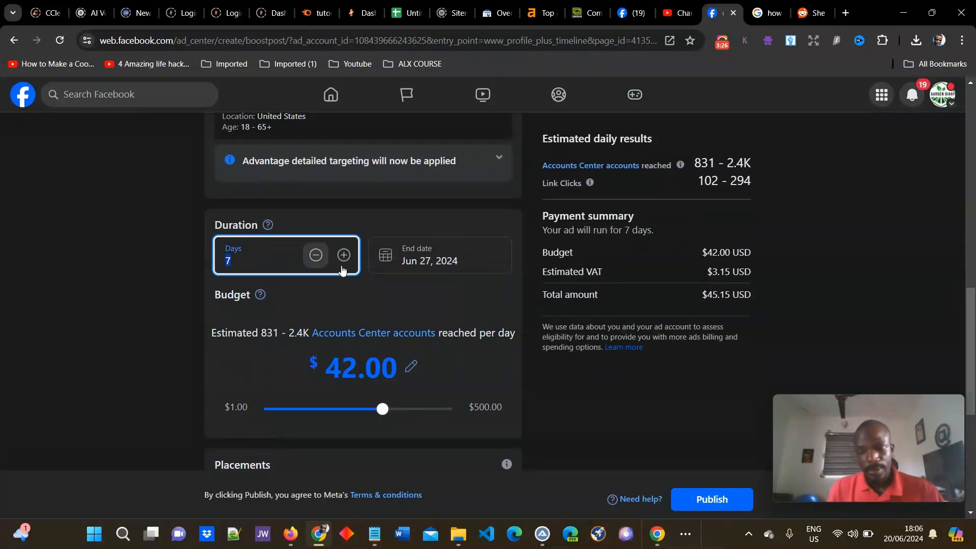
left_click(451, 260)
scroll(244, 305, "down", 3)
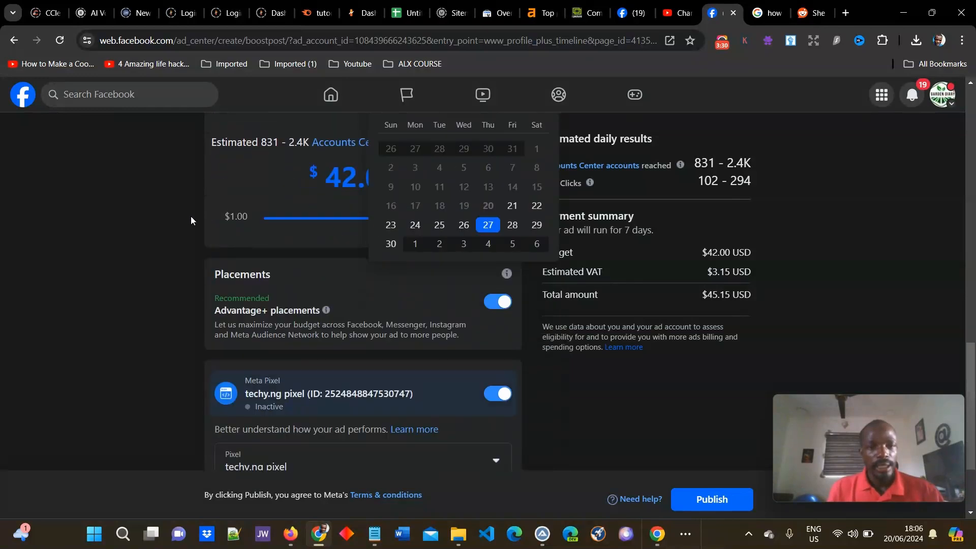
scroll(327, 285, "up", 2)
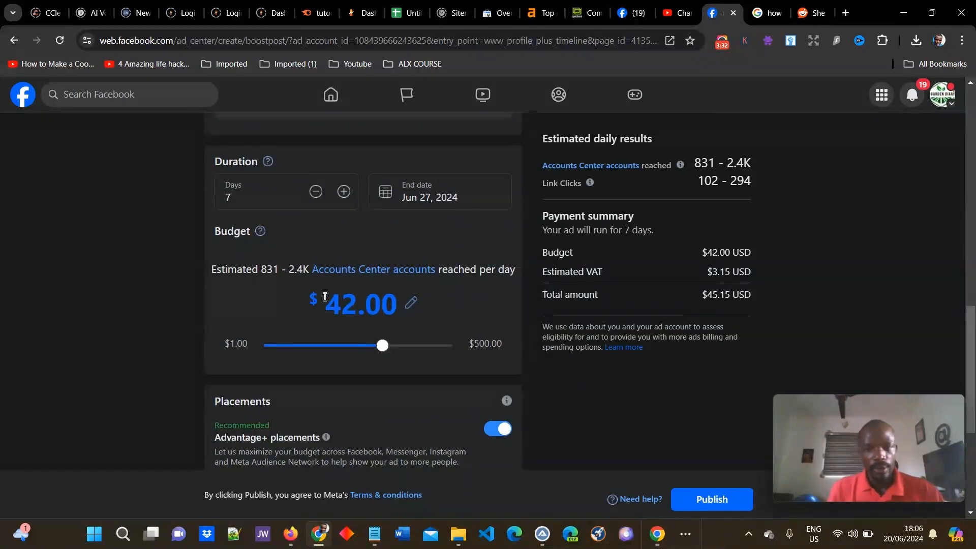
Step: Inspect the budget amount for the ad and the estimated daily link clicks, leaving the budget as it is
left_click(354, 313)
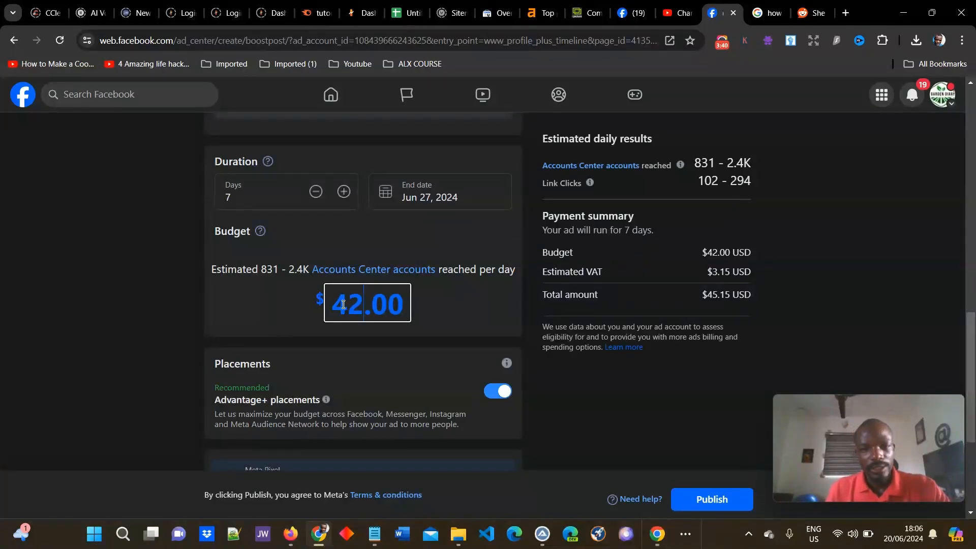
left_click_drag(345, 305, 341, 308)
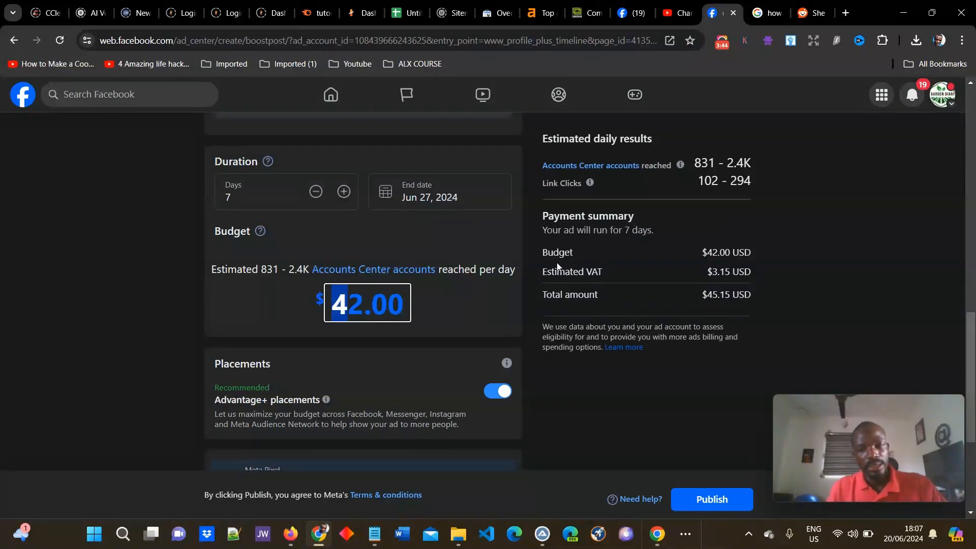
scroll(817, 206, "up", 1)
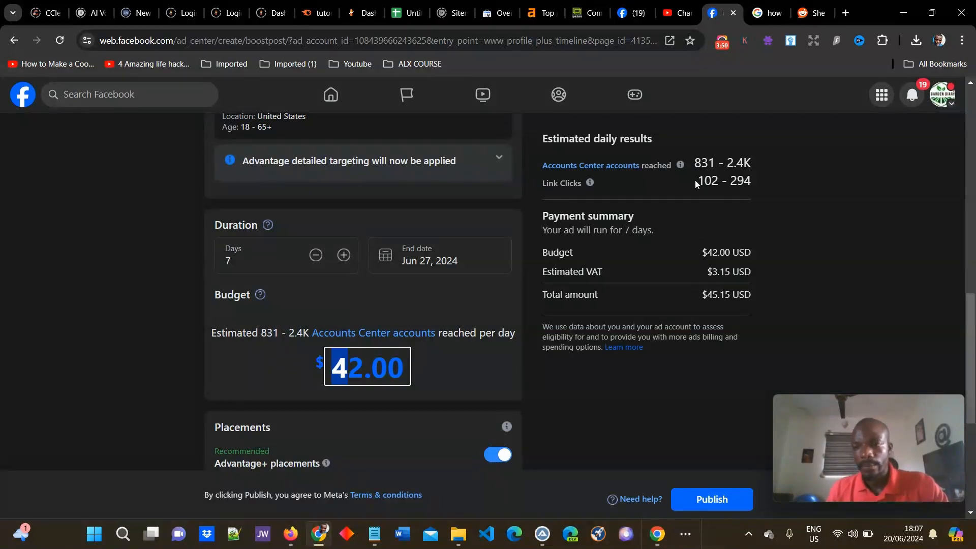
left_click_drag(695, 180, 765, 175)
left_click(765, 175)
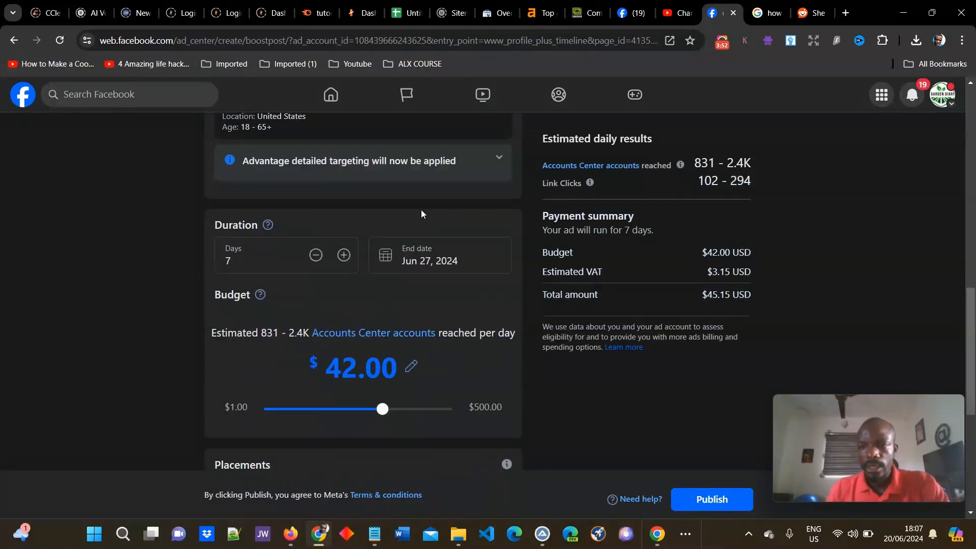
Step: Reopen the ad's audience details for editing and remove United States from the targeted locations
scroll(353, 212, "up", 5)
scroll(353, 244, "down", 3)
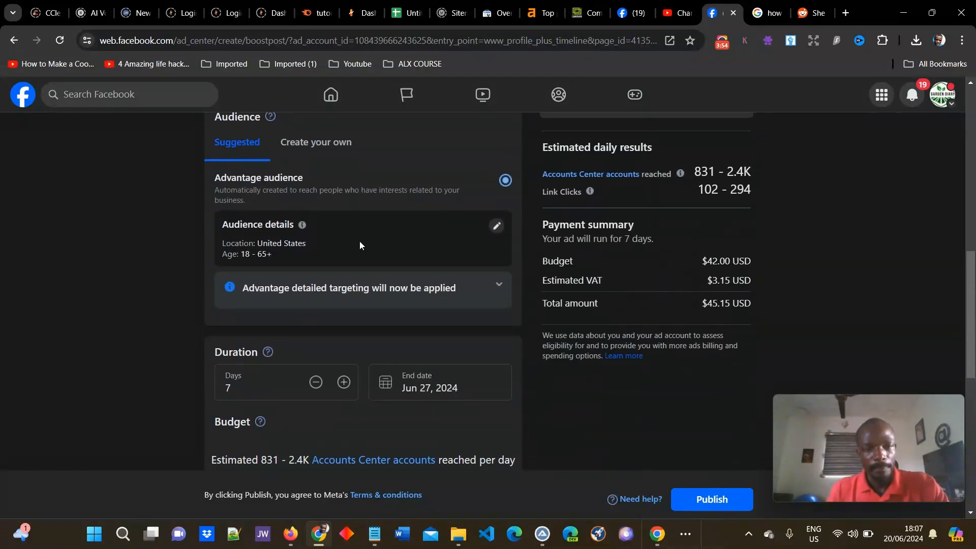
scroll(360, 242, "up", 2)
left_click(497, 354)
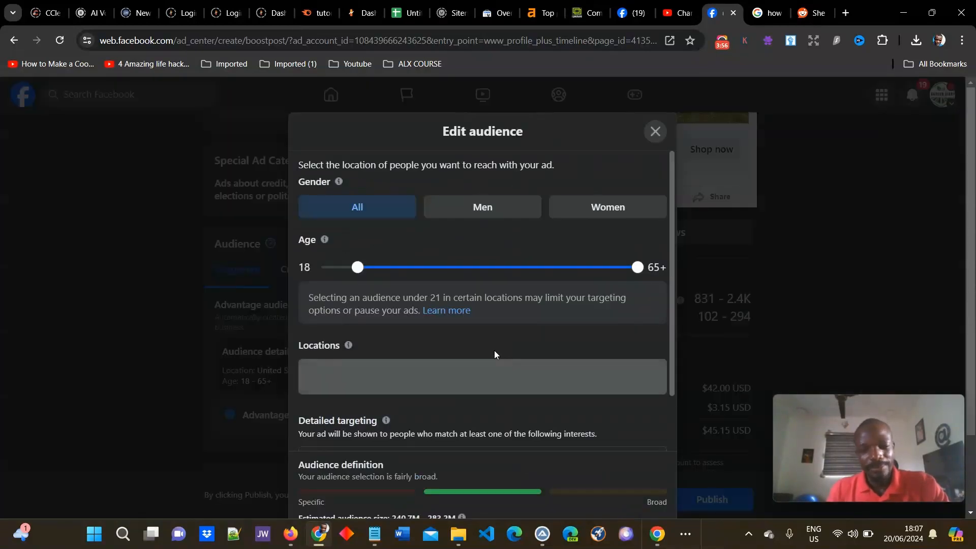
scroll(412, 290, "down", 2)
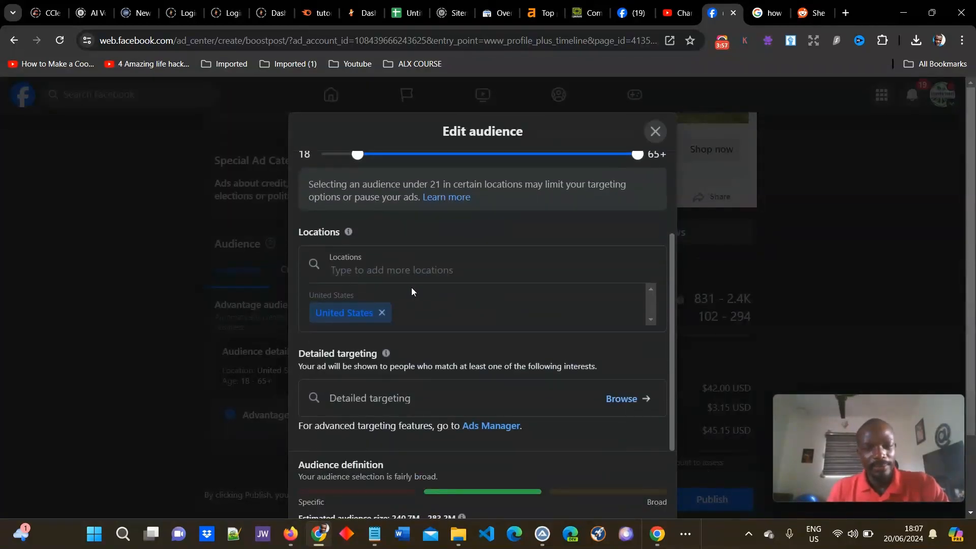
left_click(382, 313)
Step: Add the countries India and Nigeria as targeted locations, save the audience, and check the estimated daily link clicks
scroll(394, 254, "up", 2)
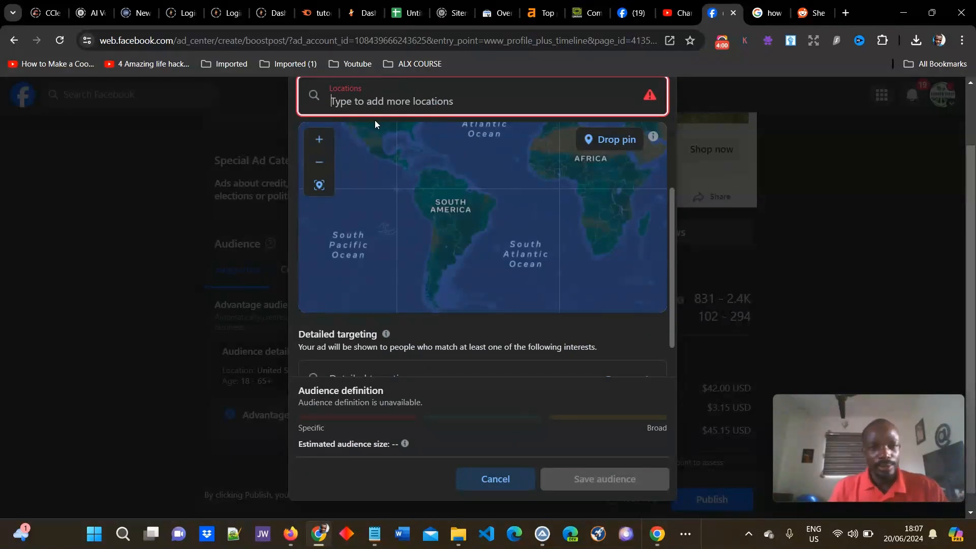
type("india")
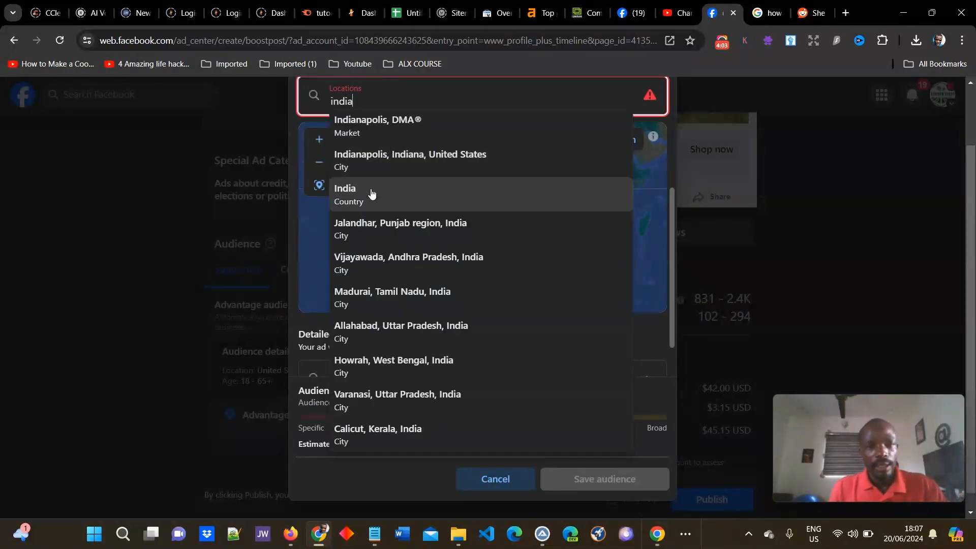
left_click(371, 191)
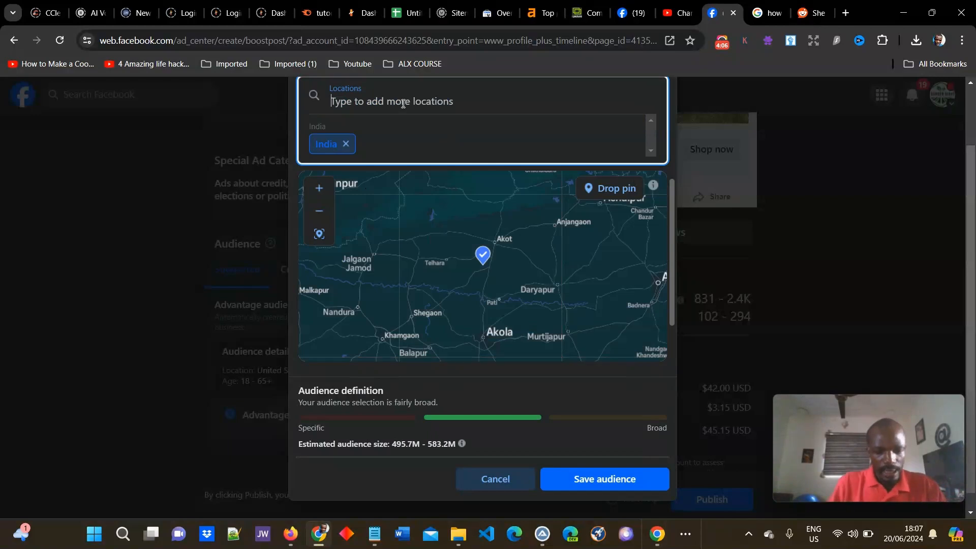
left_click(401, 103)
type("nigeria")
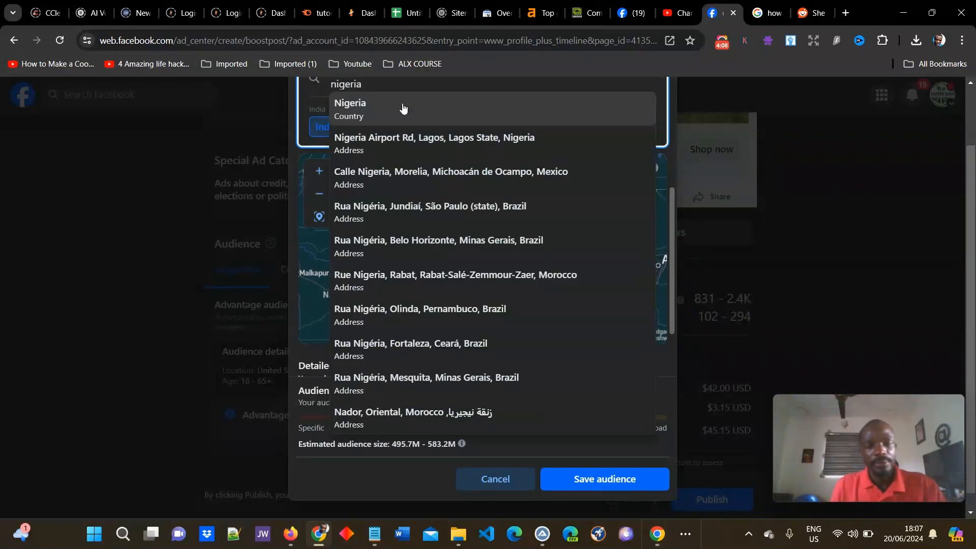
left_click(381, 112)
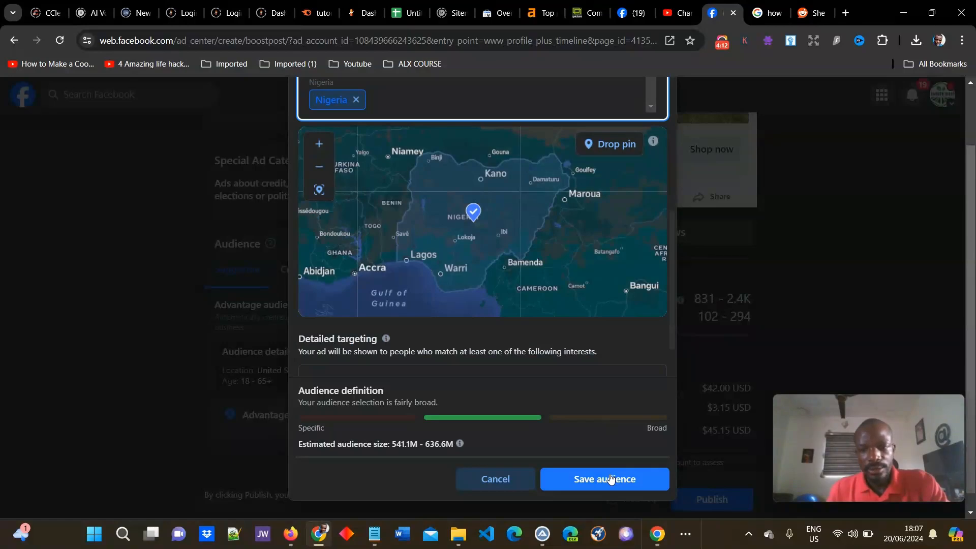
left_click(611, 479)
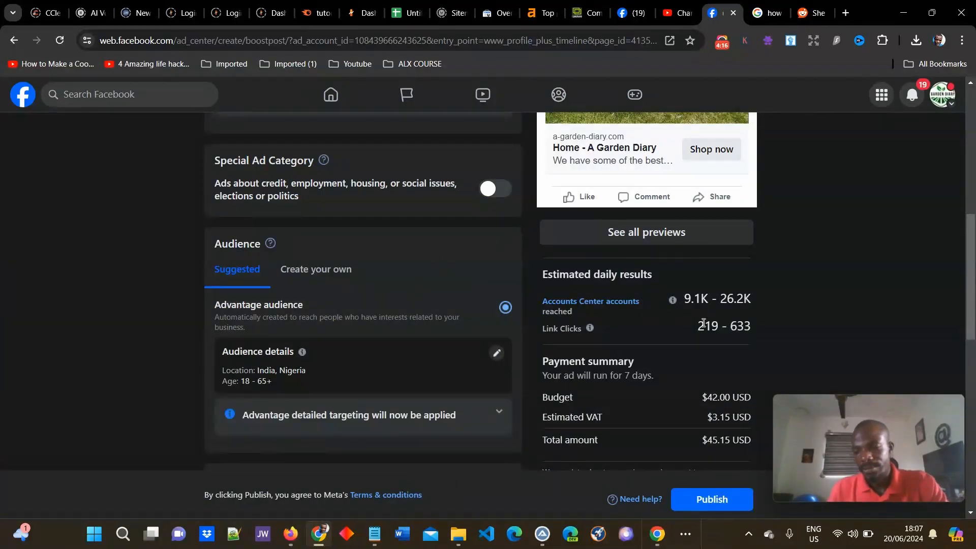
left_click_drag(697, 326, 734, 327)
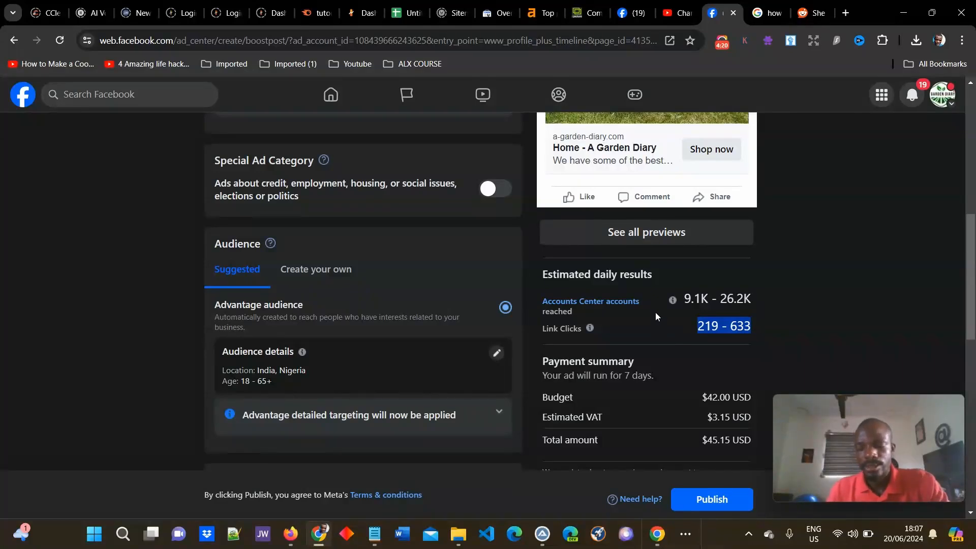
Step: Try manual placements with Instagram deselected, and turn Advantage+ placements back on
scroll(353, 252, "down", 3)
scroll(354, 256, "down", 6)
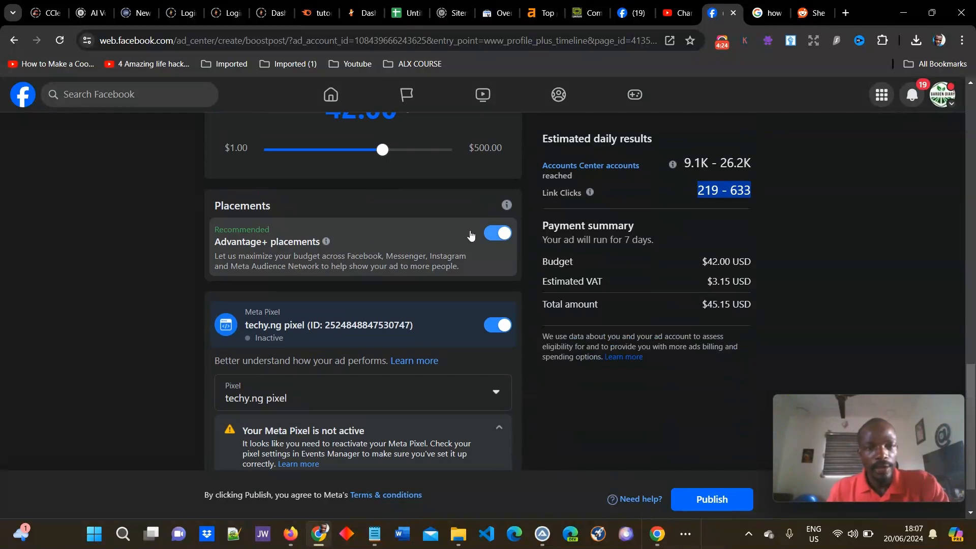
left_click(507, 239)
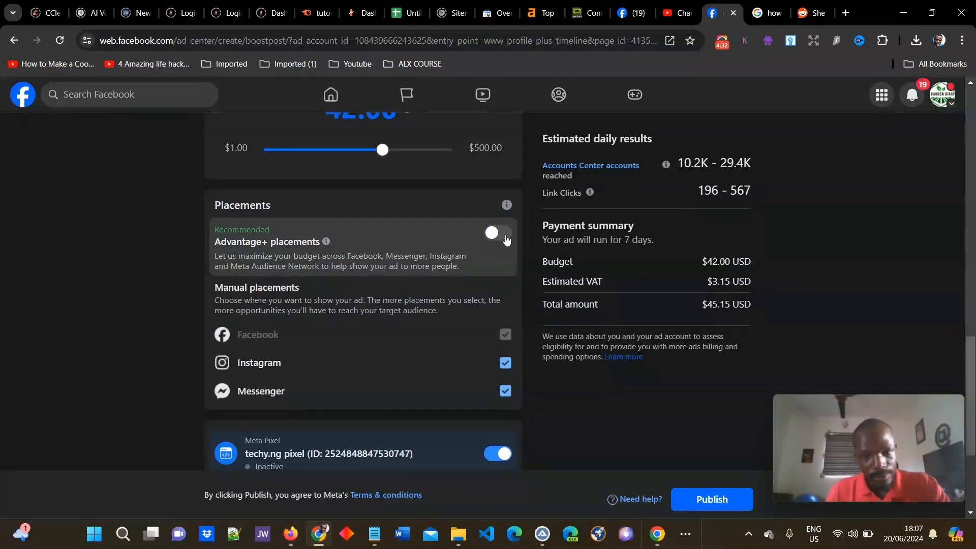
left_click(504, 362)
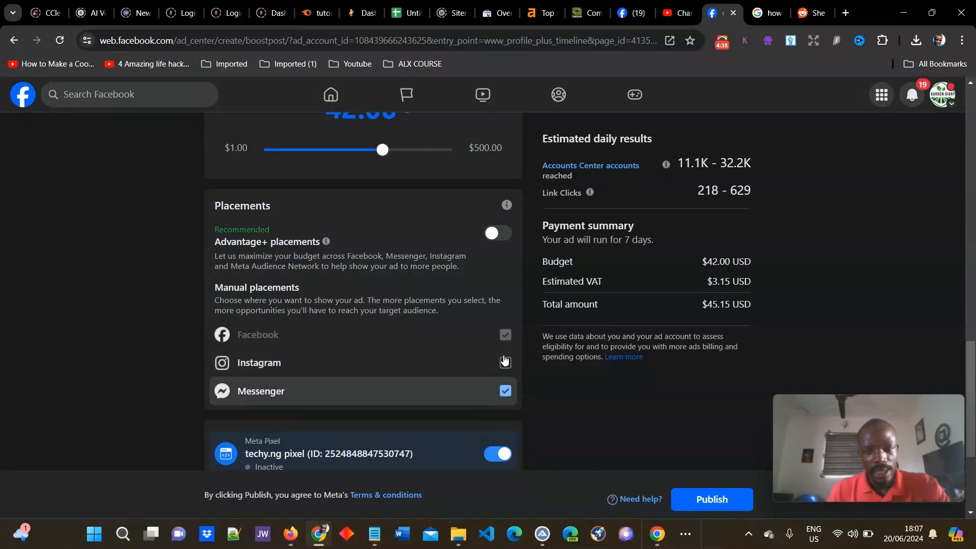
left_click(495, 234)
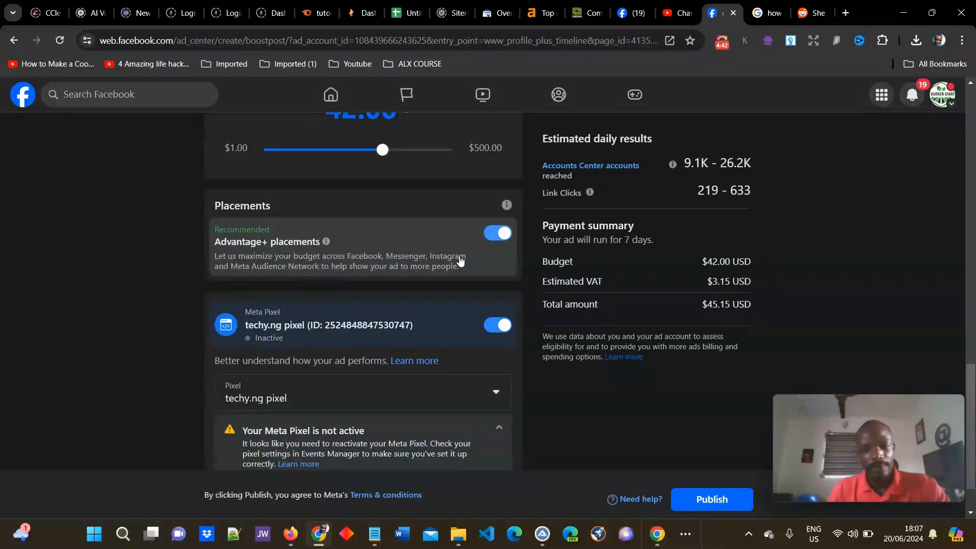
Step: Check the available Meta Pixels, keep techy.ng pixel selected, and review the ad setup from payment method back to goal
scroll(422, 264, "down", 1)
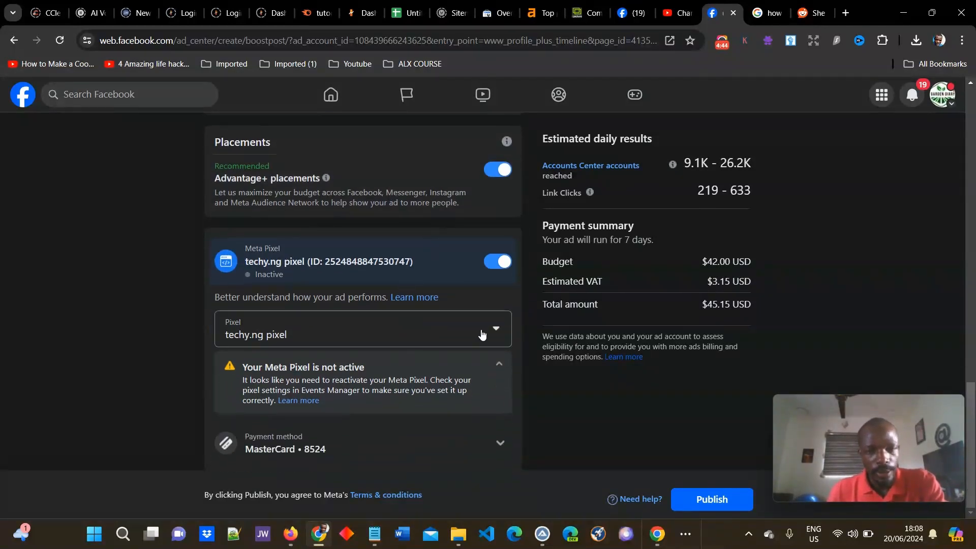
left_click(484, 335)
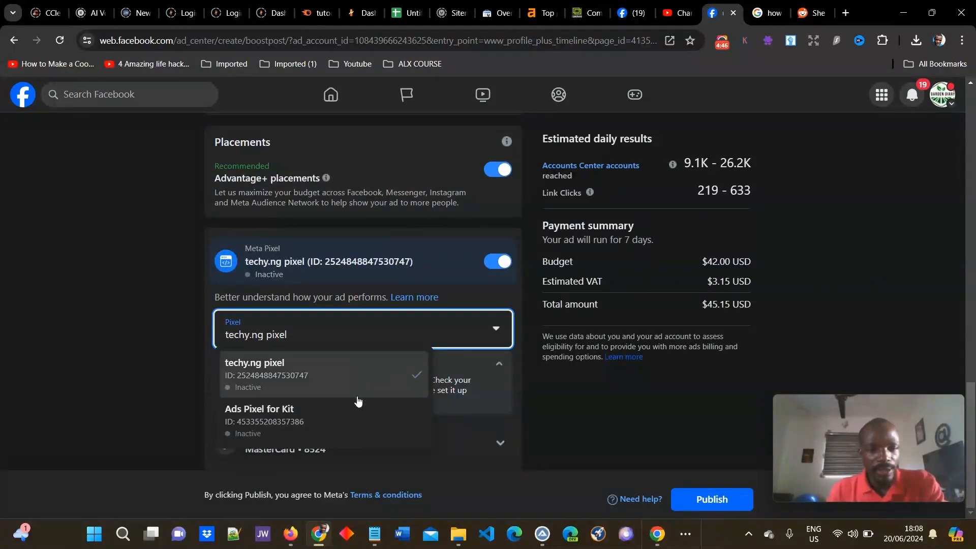
left_click(308, 387)
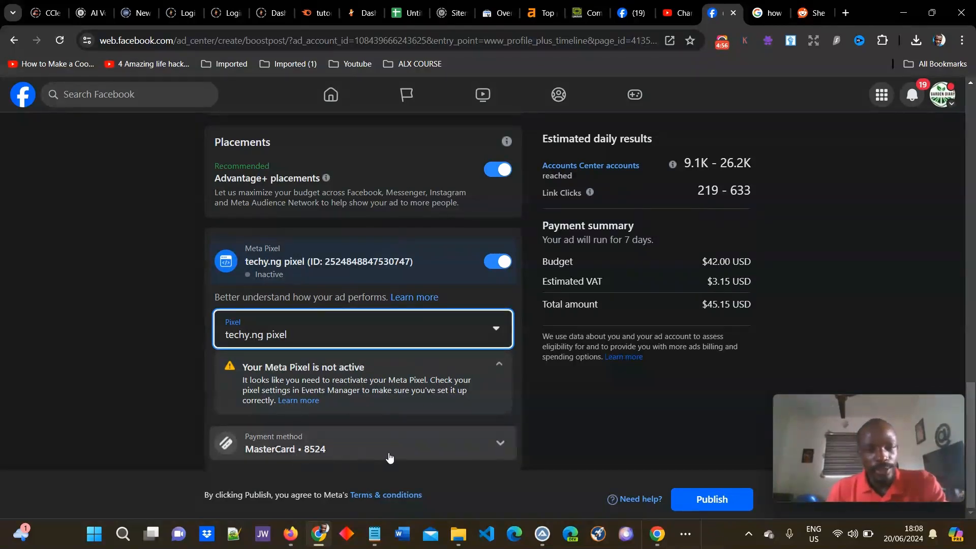
scroll(717, 307, "up", 5)
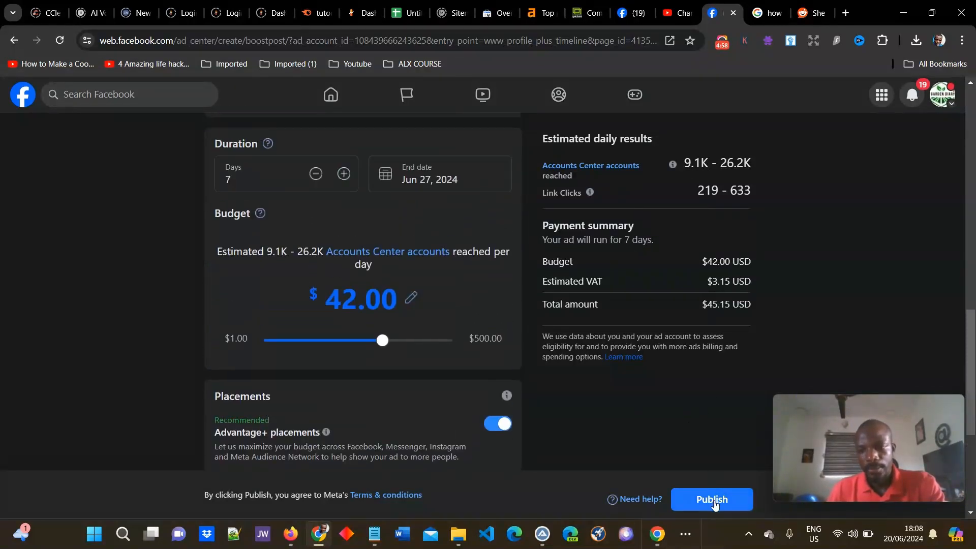
scroll(624, 383, "up", 10)
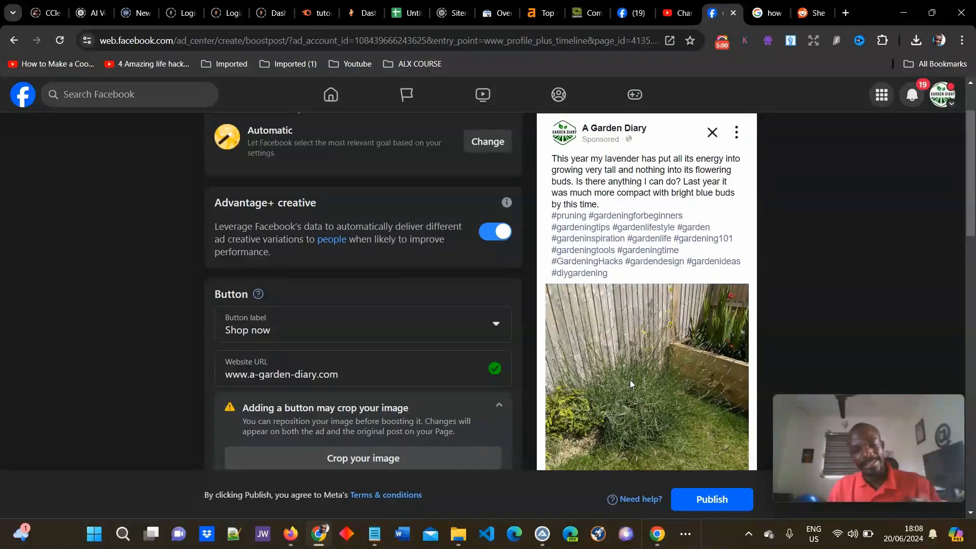
scroll(640, 364, "up", 2)
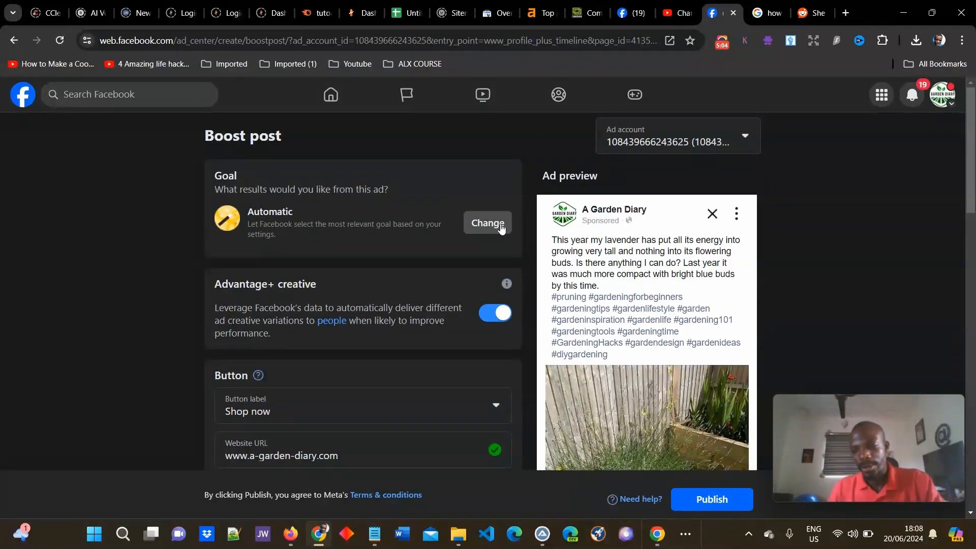
Step: Leave the boost setup without publishing, and in Ads Manager glance at the account overview before returning to the campaigns
left_click(37, 87)
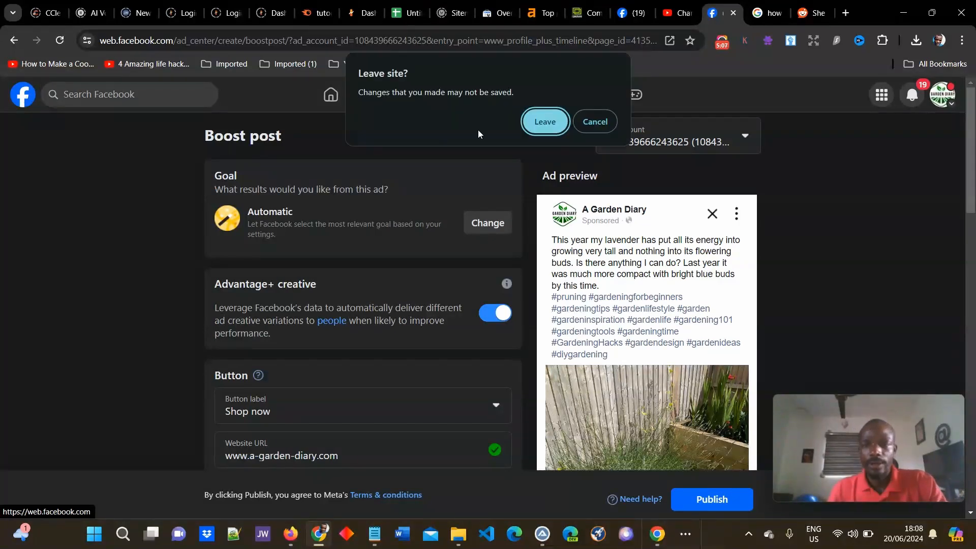
left_click(550, 122)
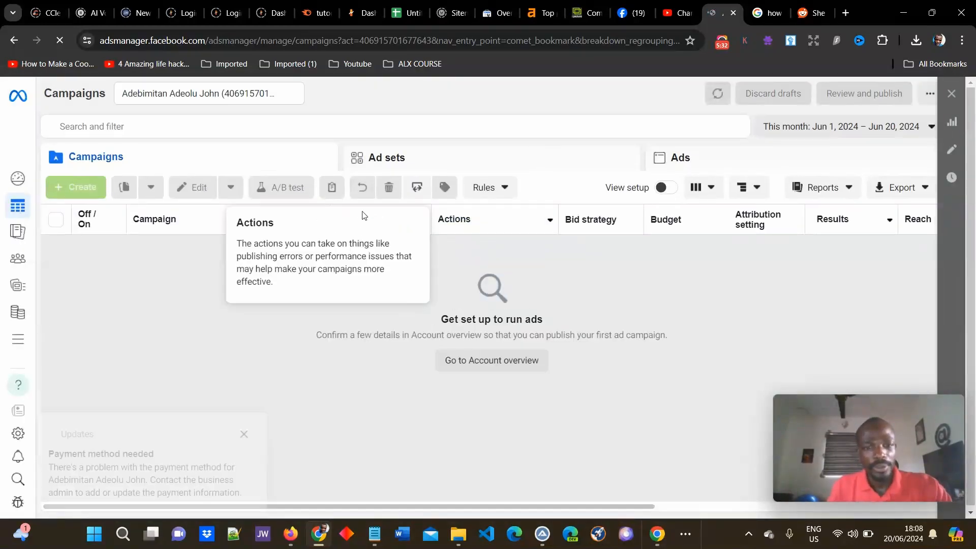
left_click(15, 179)
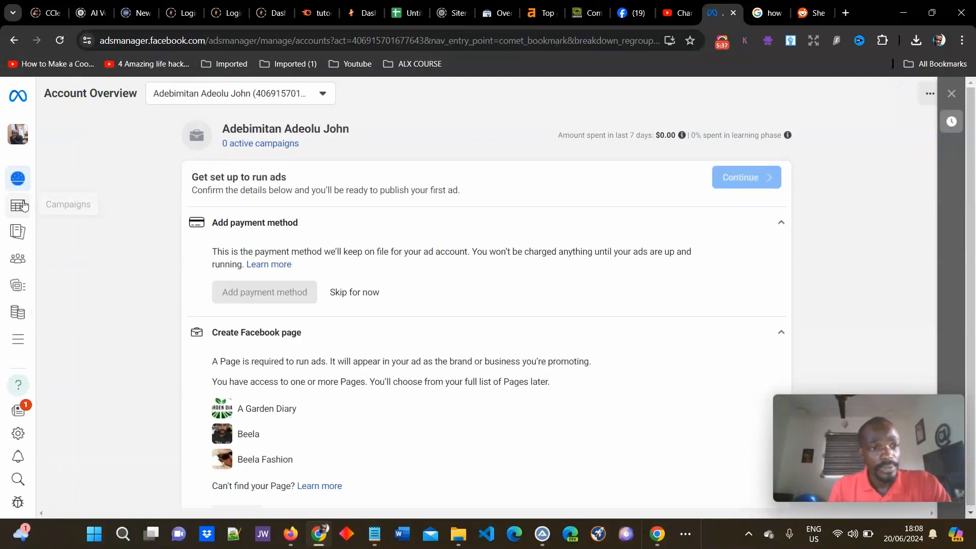
left_click(23, 206)
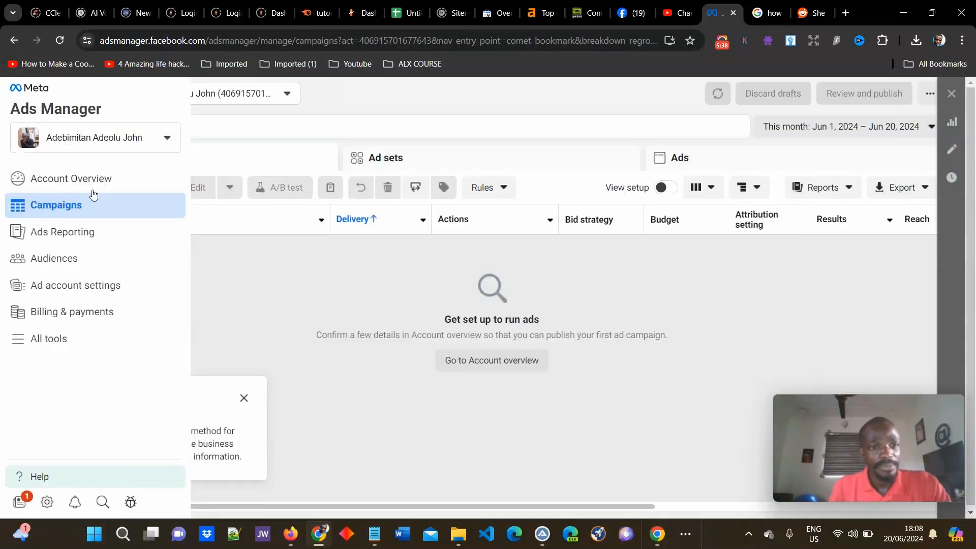
Step: Show more ad accounts and switch to the Beela ad account under Nitalks Tech
left_click(268, 95)
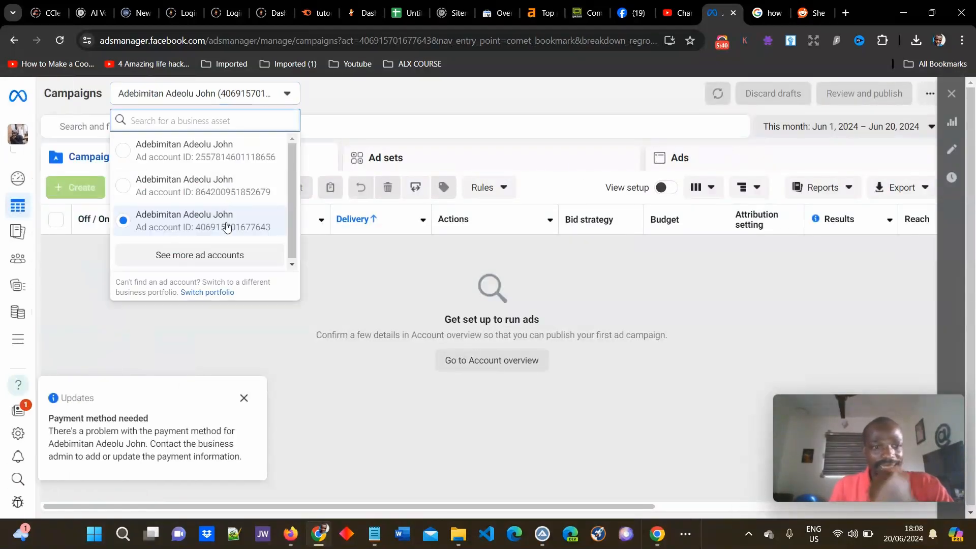
left_click(227, 254)
scroll(206, 282, "down", 1)
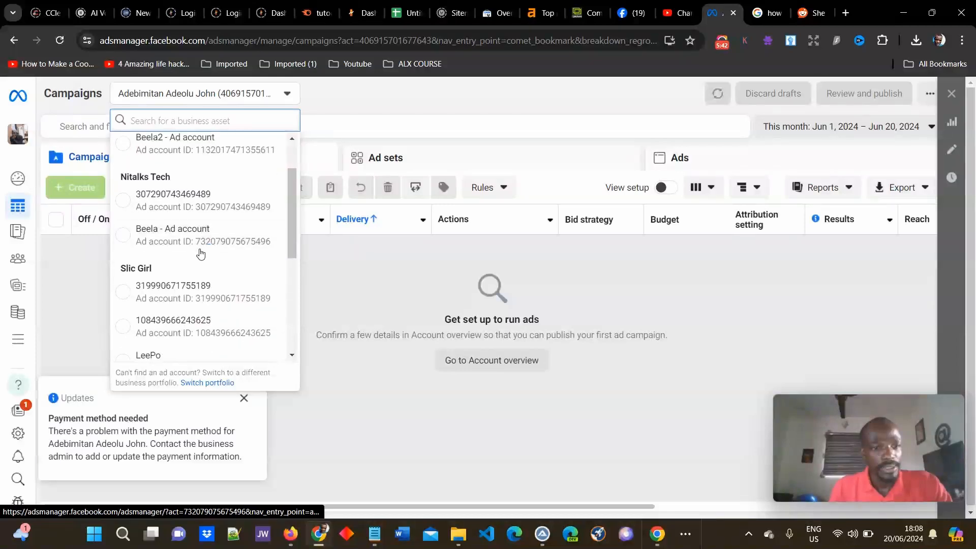
left_click(203, 239)
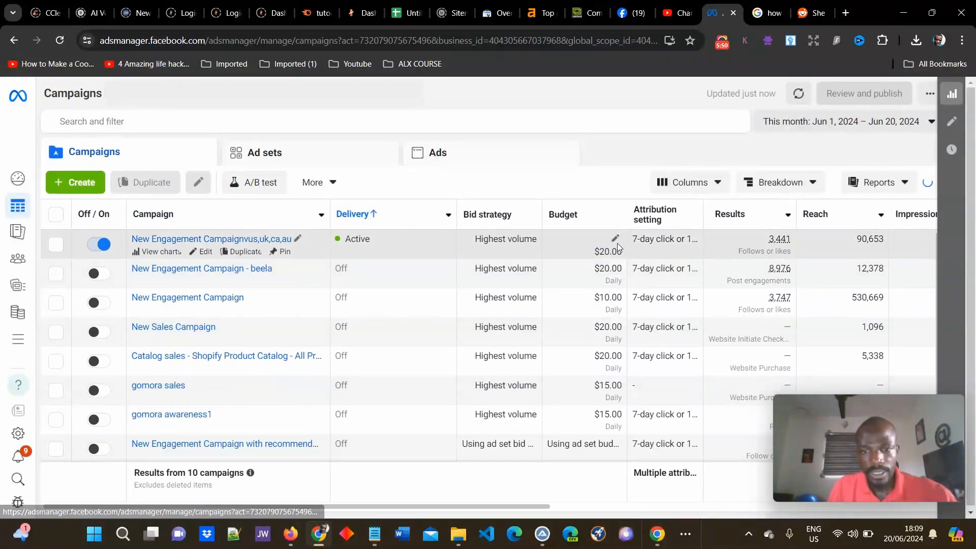
Step: Examine the campaigns' budgets, results, reach, impressions, cost per result and amount spent
scroll(455, 243, "right", 1)
scroll(312, 259, "left", 1)
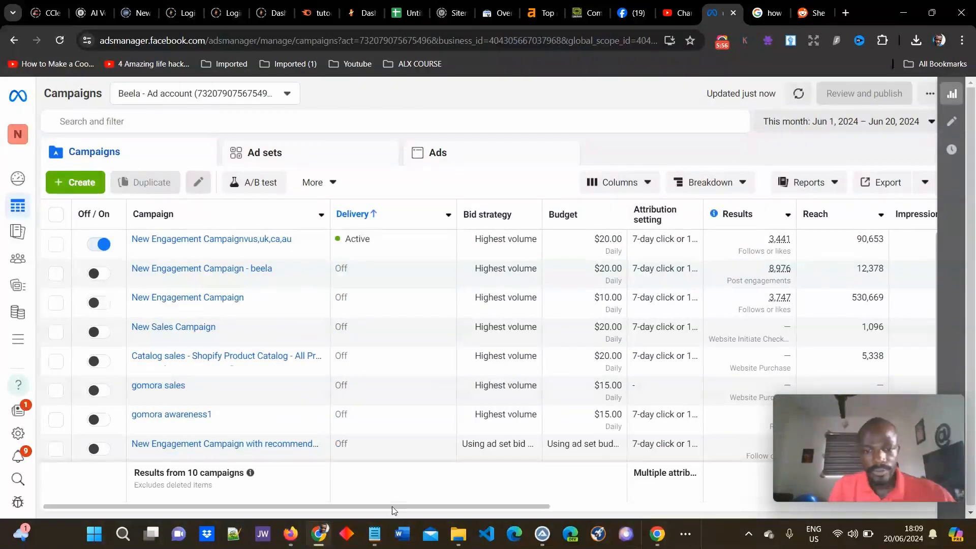
left_click_drag(395, 507, 546, 510)
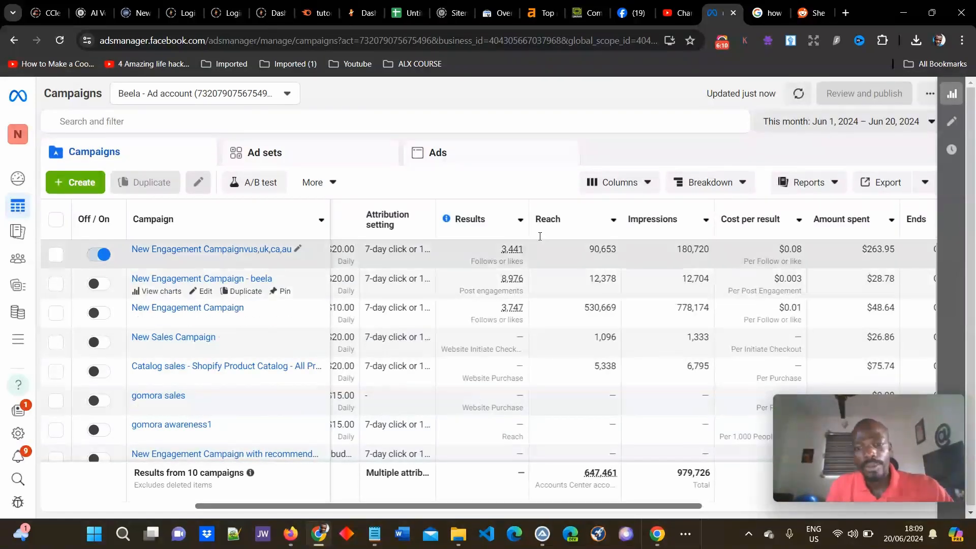
mouse_move(503, 257)
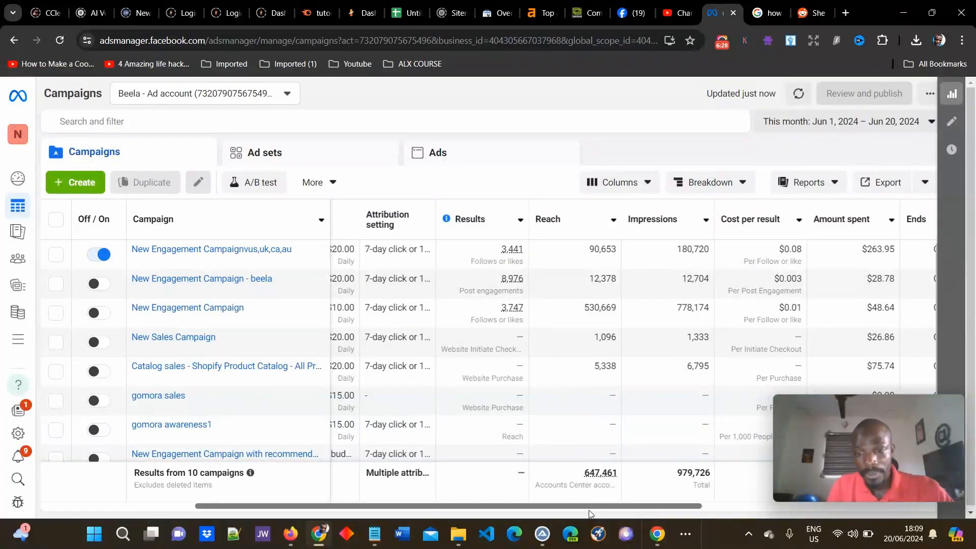
left_click_drag(582, 504, 303, 511)
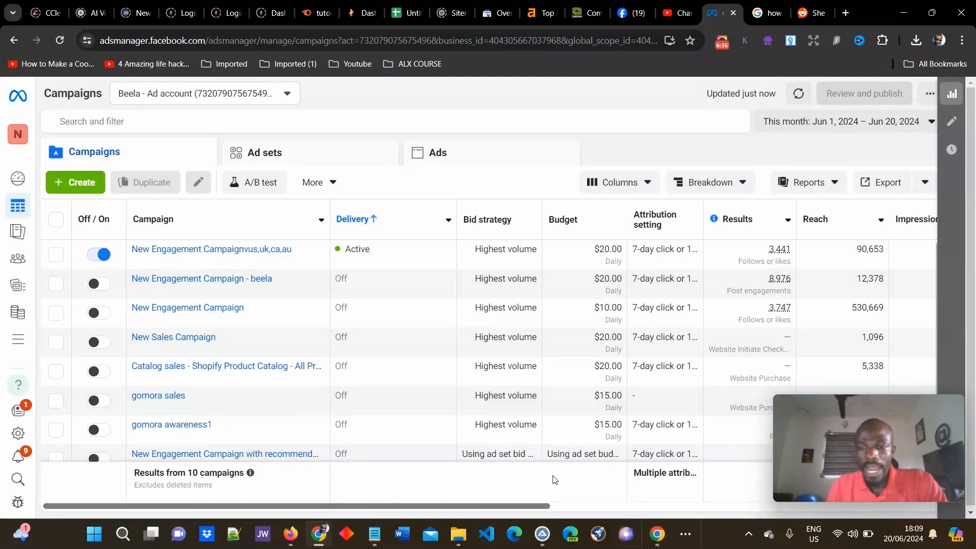
left_click_drag(450, 508, 627, 497)
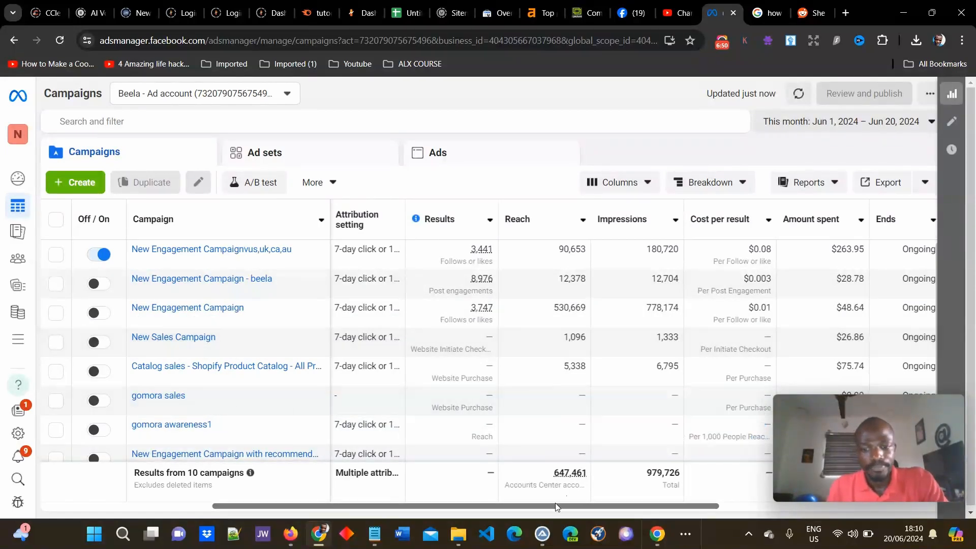
left_click_drag(555, 503, 272, 427)
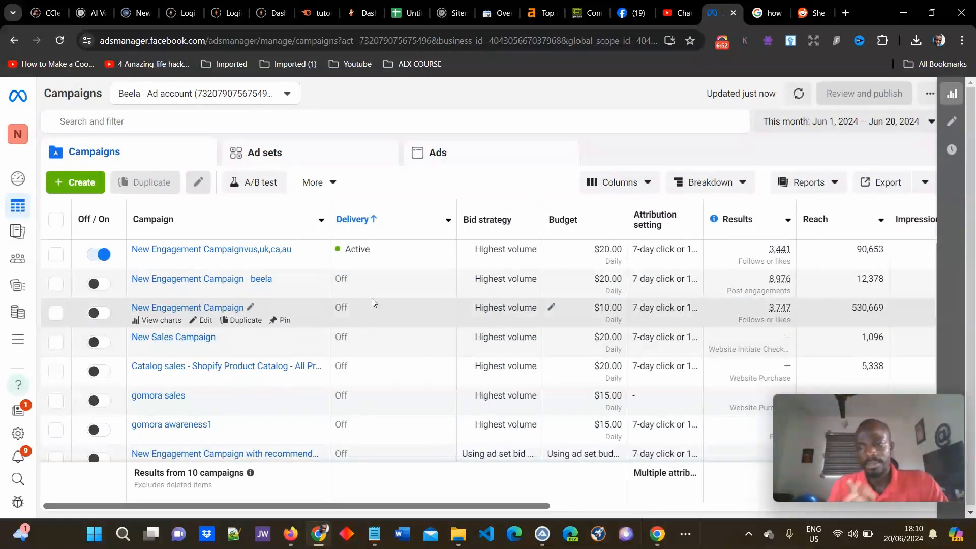
Step: Create a new auction campaign with the Engagement objective, using the Manual engagement campaign setup
left_click(74, 184)
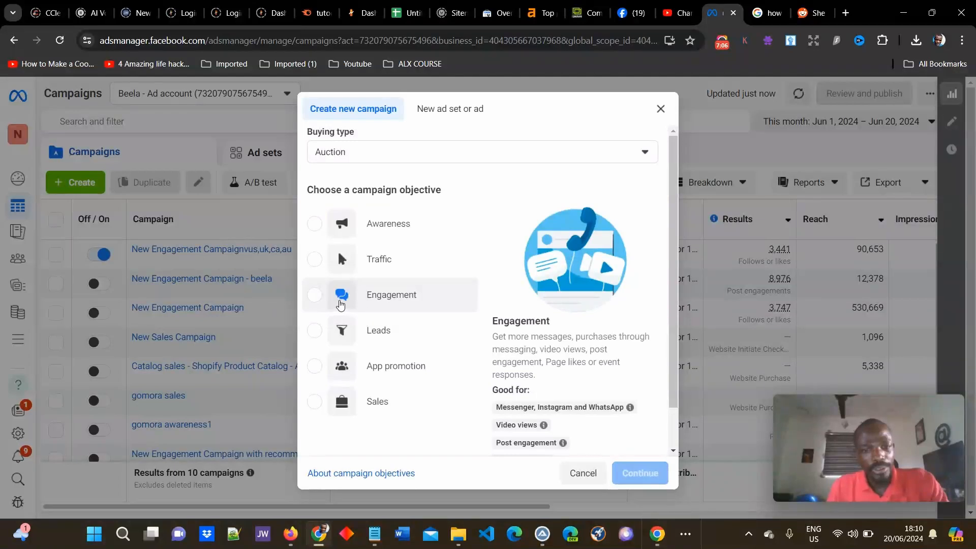
left_click(319, 299)
scroll(559, 379, "down", 1)
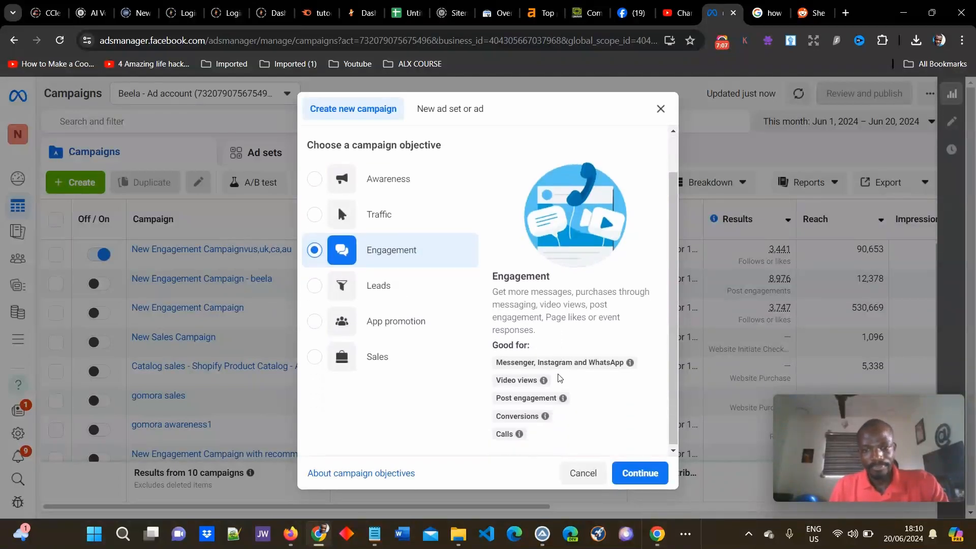
left_click(632, 472)
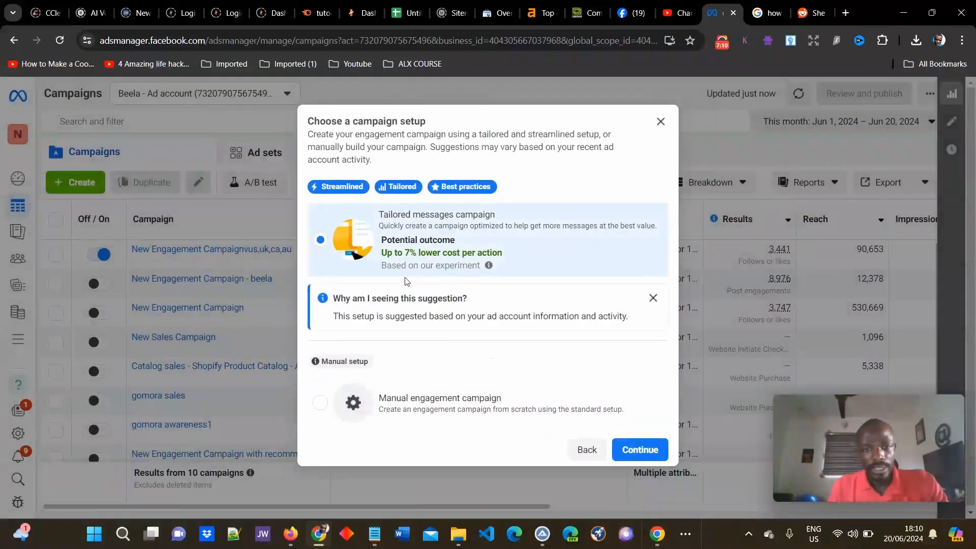
left_click(320, 402)
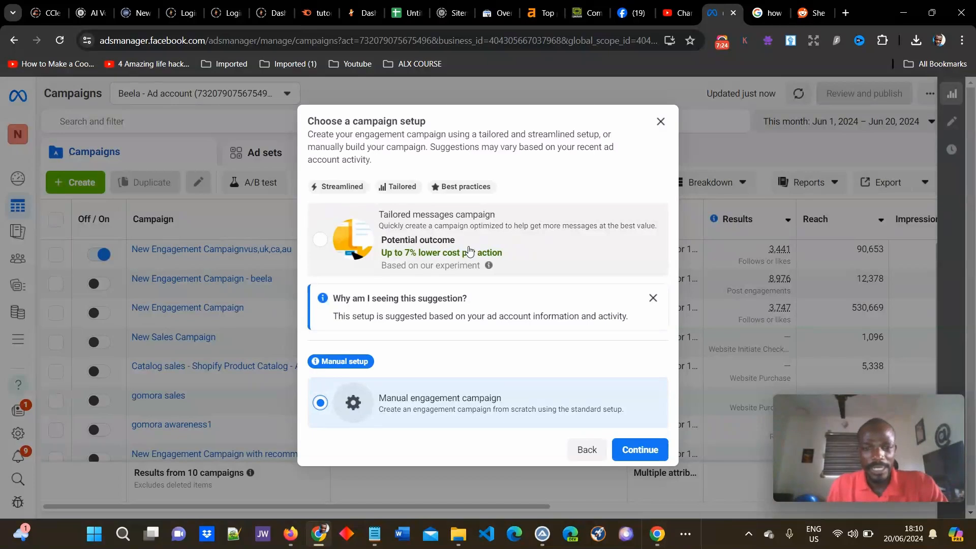
left_click(638, 453)
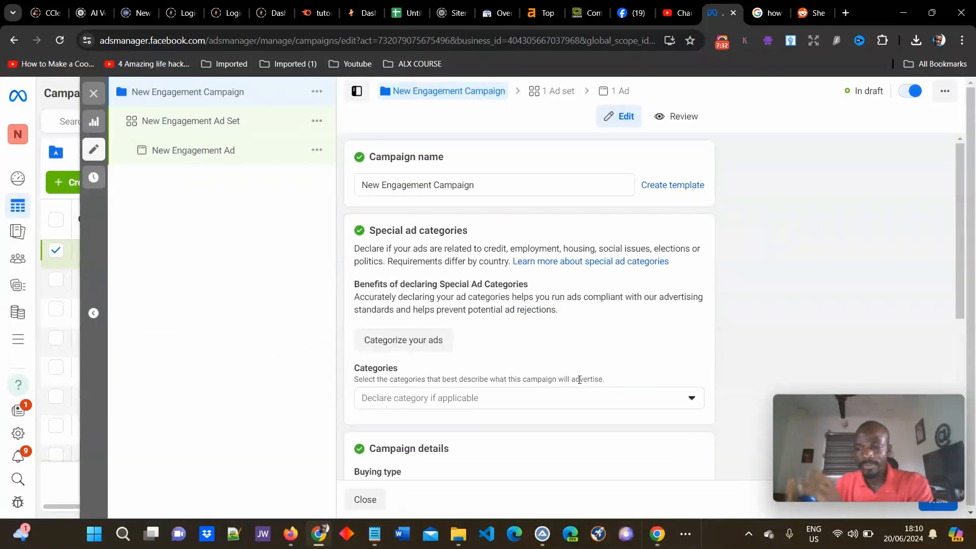
Step: Rename the new engagement campaign as "test campaign"
left_click(565, 190)
key("ctrl+a")
type("test")
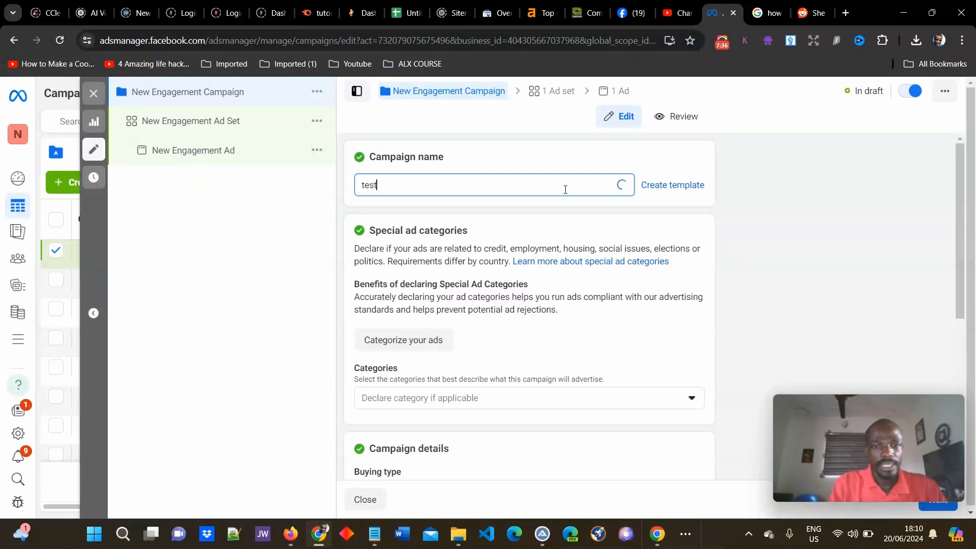
type(" cam")
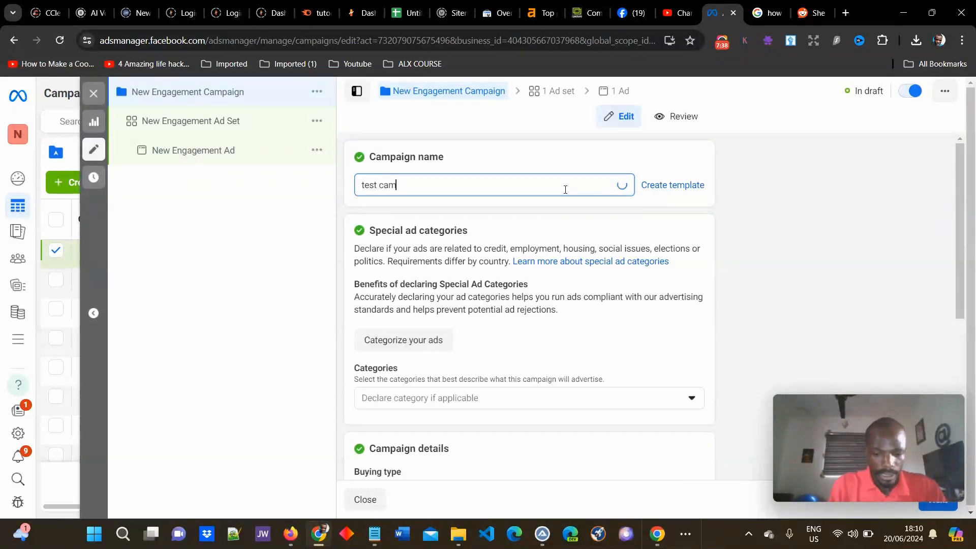
type("paign")
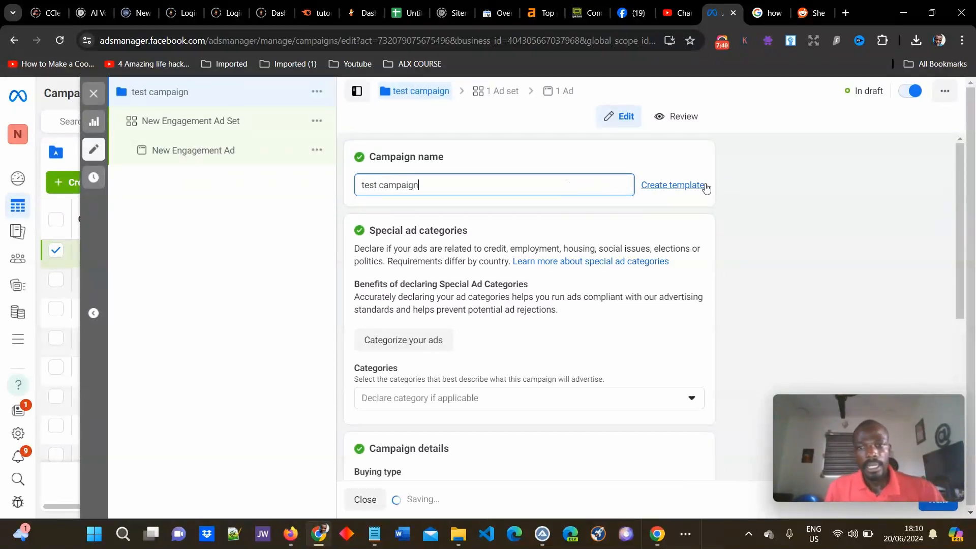
Step: Check the available special ad categories and leave the campaign's category undeclared
scroll(731, 193, "down", 3)
scroll(574, 232, "up", 1)
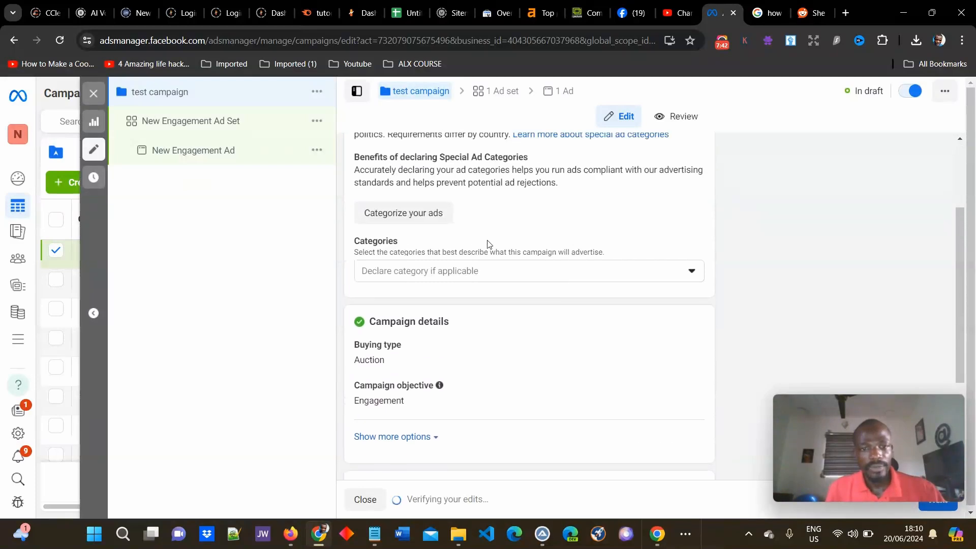
left_click(553, 281)
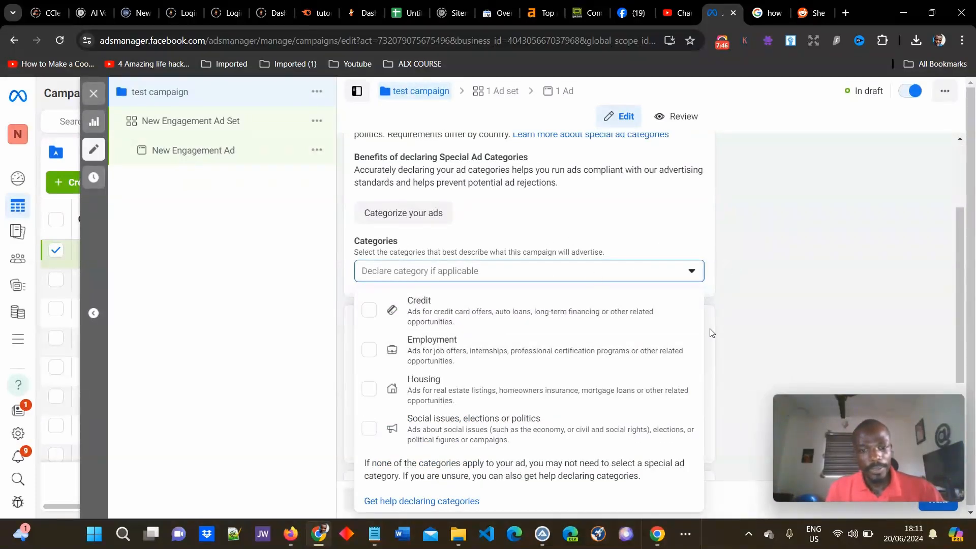
left_click(787, 269)
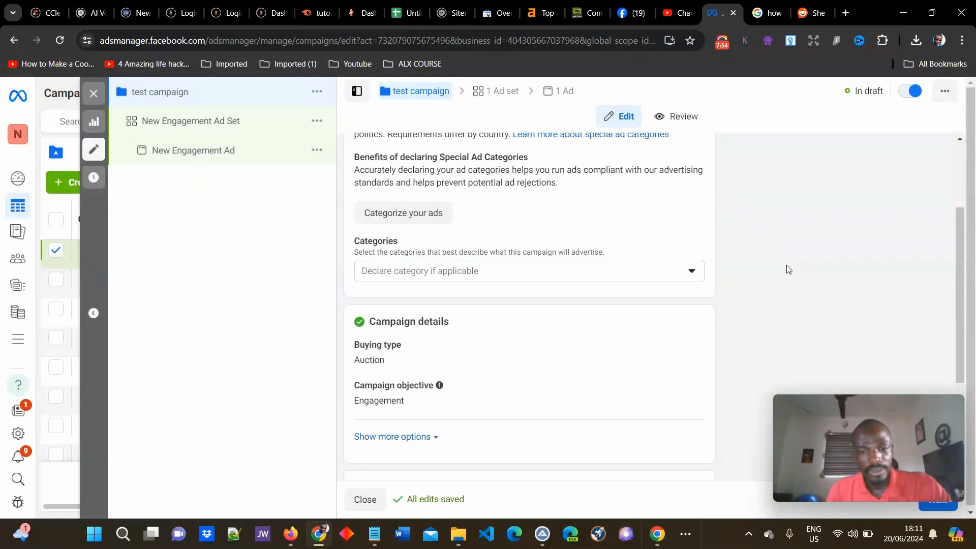
Step: Review the selectable campaign objectives, keep Engagement, and show the additional campaign details options
scroll(787, 269, "down", 2)
mouse_move(556, 251)
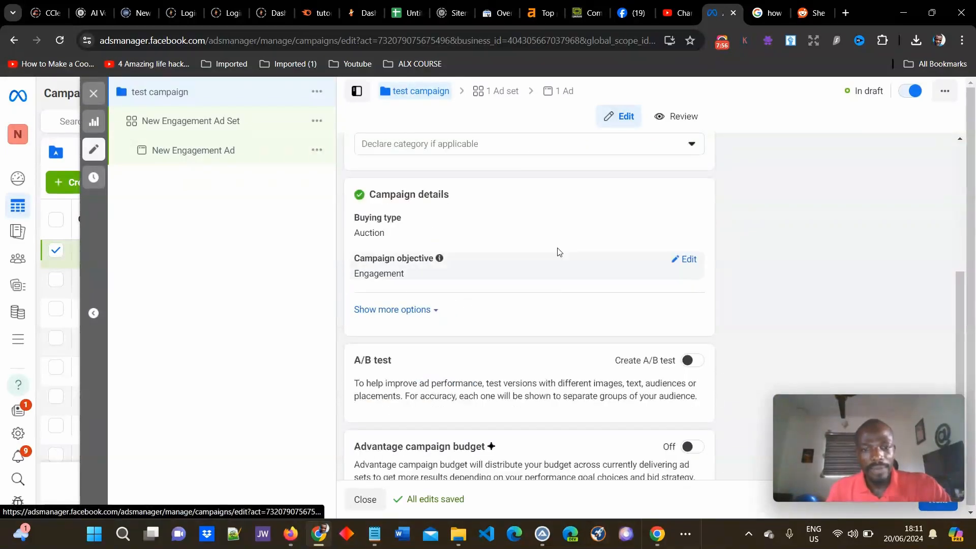
left_click(684, 259)
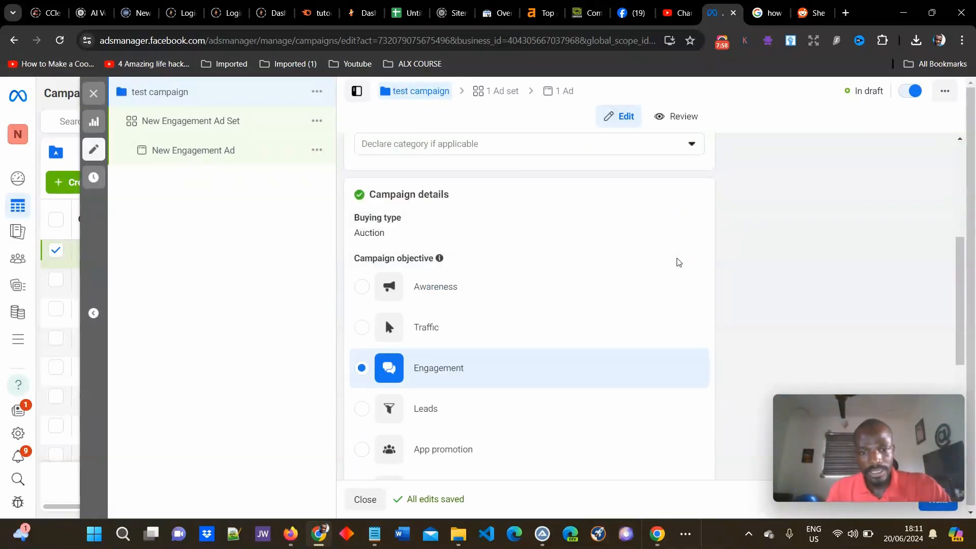
scroll(569, 274, "down", 3)
scroll(673, 254, "up", 3)
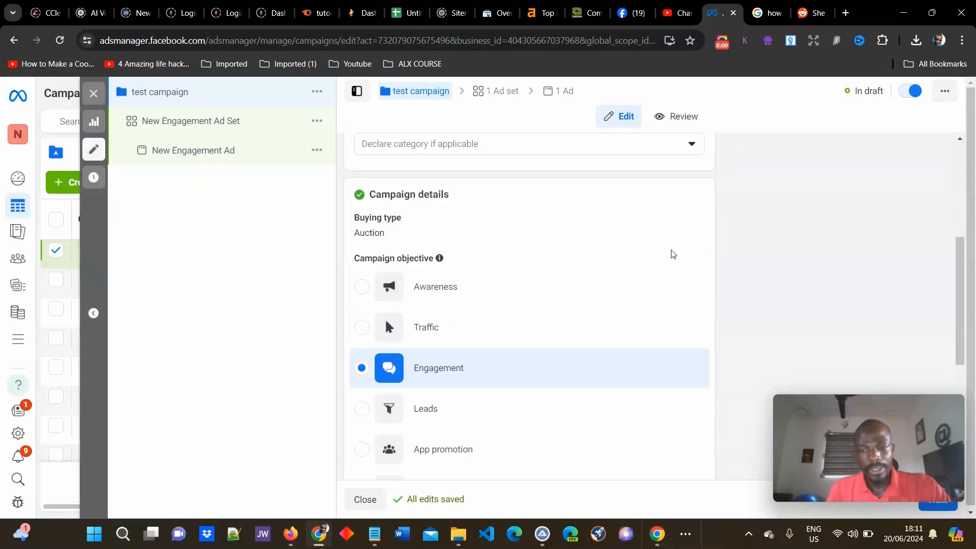
scroll(559, 259, "down", 5)
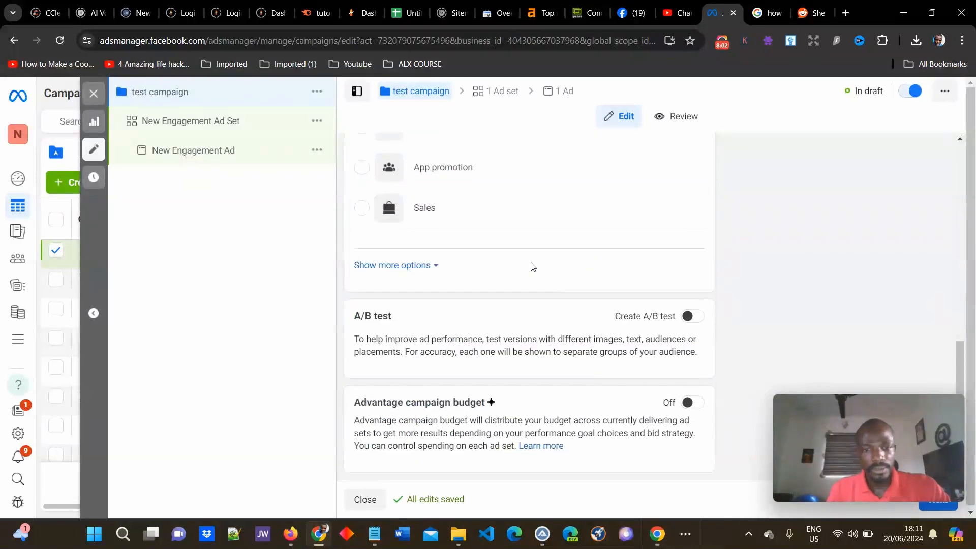
left_click(404, 268)
scroll(663, 261, "down", 1)
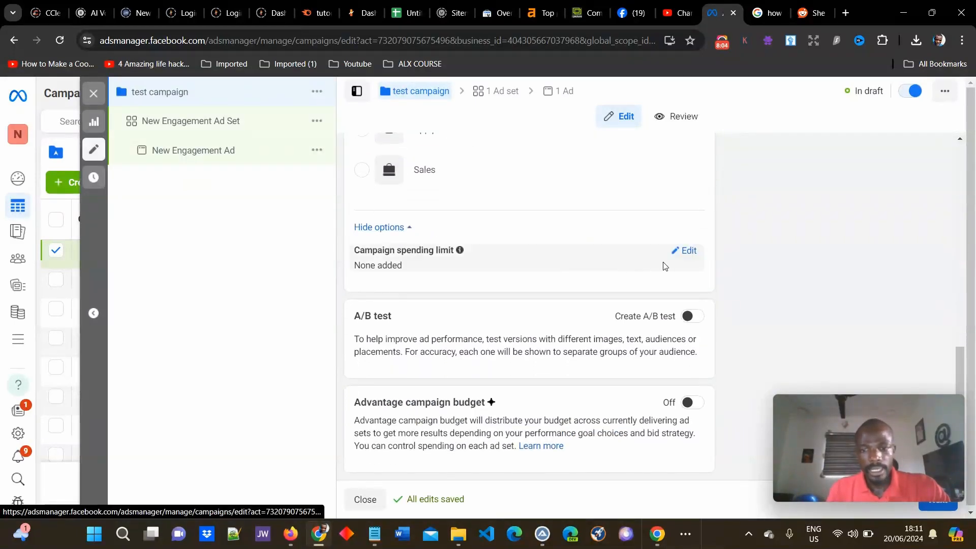
Step: Turn on Advantage campaign budget, keep the $20.00 daily budget, and continue to the ad set
left_click(691, 400)
scroll(582, 279, "down", 4)
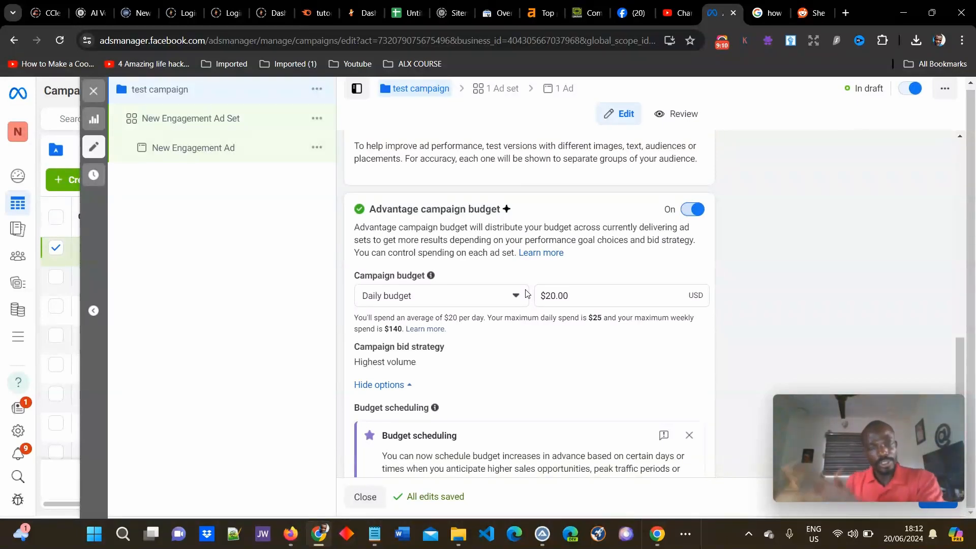
scroll(645, 239, "down", 3)
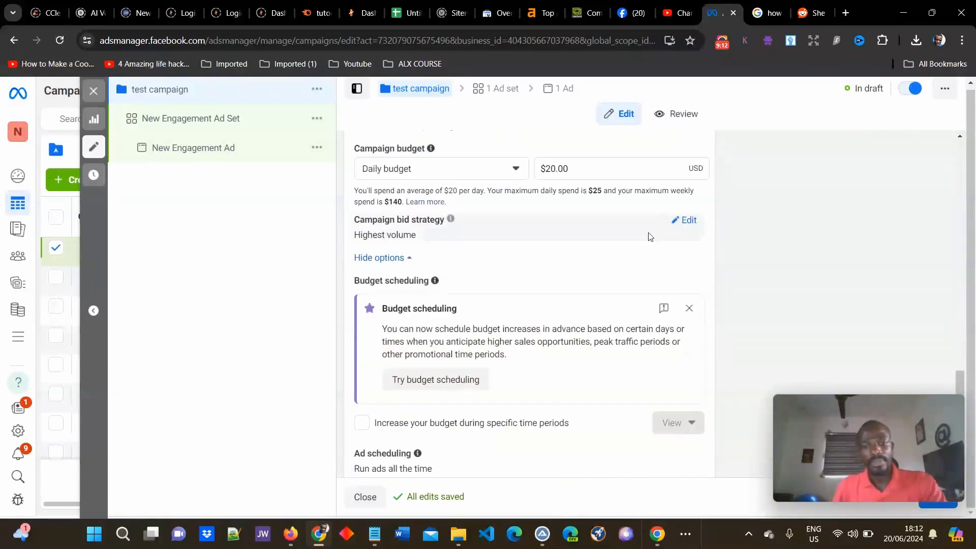
scroll(644, 280, "up", 3)
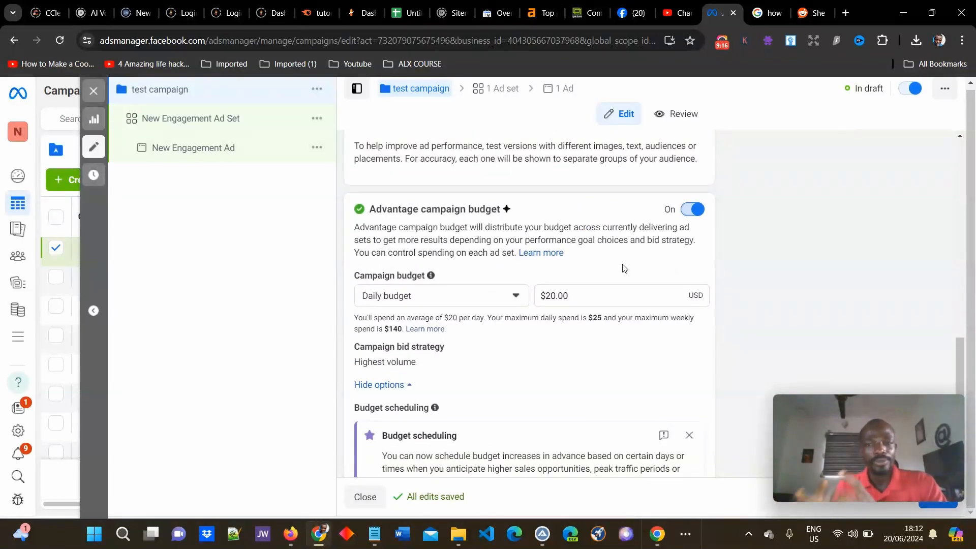
scroll(610, 279, "down", 3)
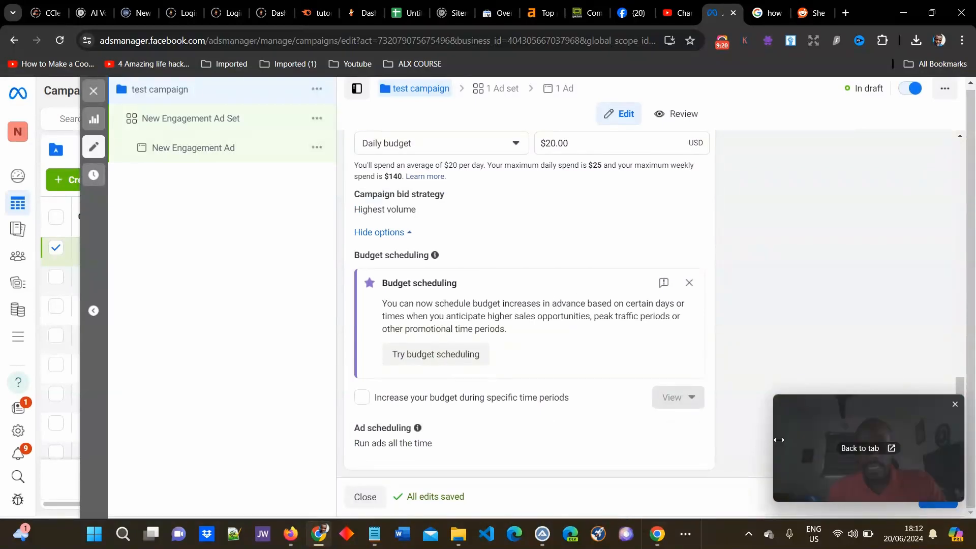
left_click_drag(899, 431, 904, 299)
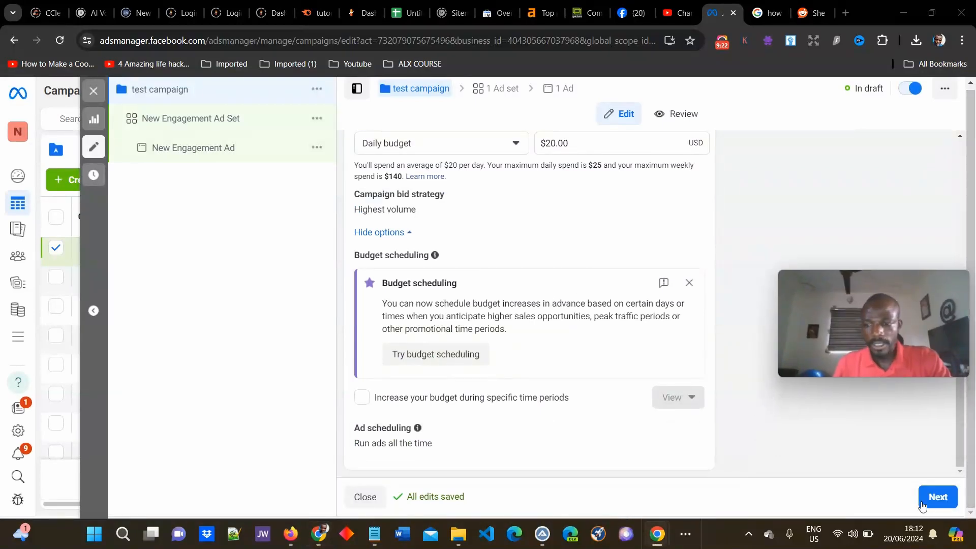
left_click(938, 498)
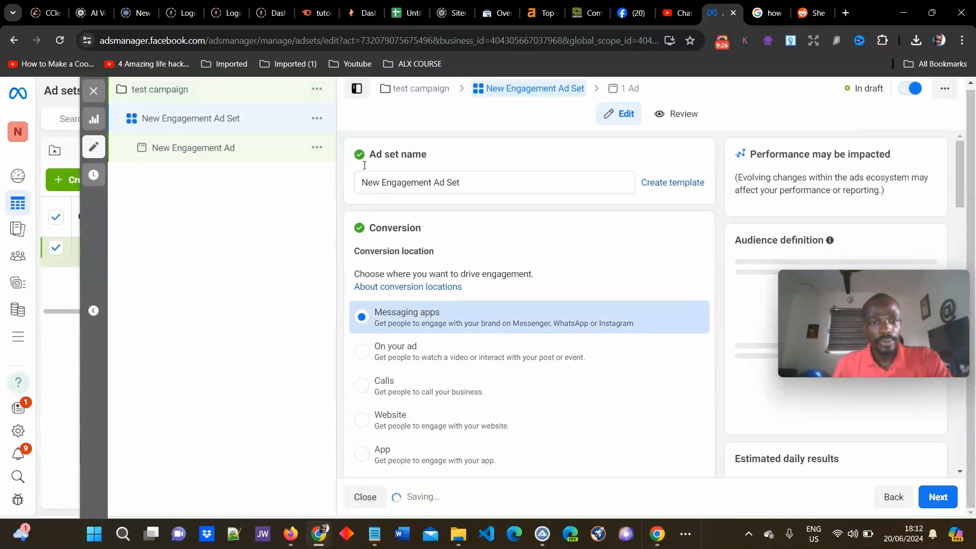
Step: Rename the engagement ad set as "test ads set"
left_click(479, 182)
key("ctrl+a")
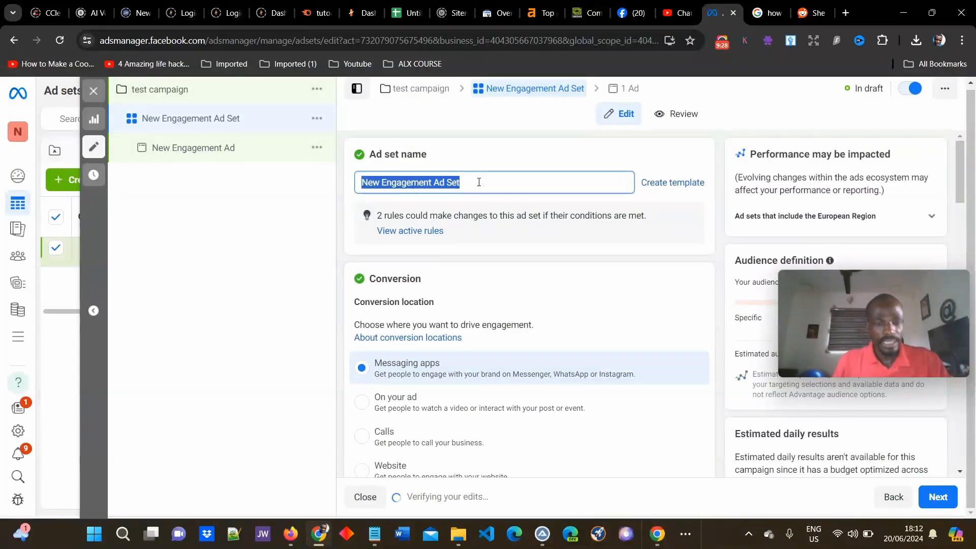
type("test")
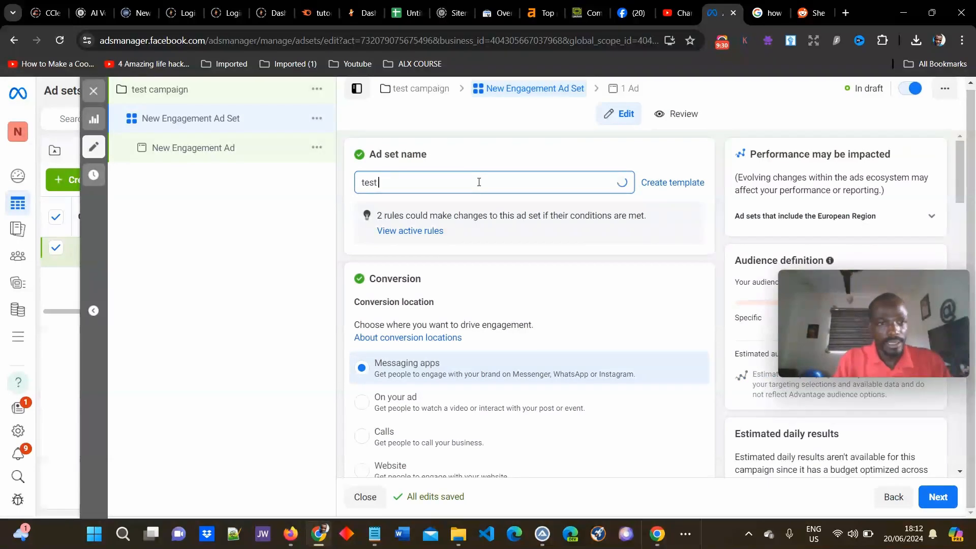
type(" ads set")
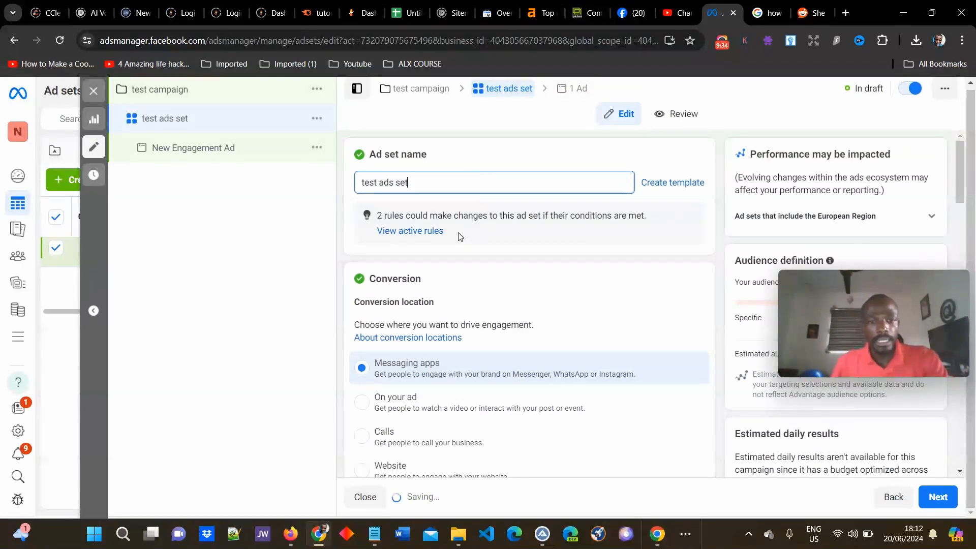
Step: Set the ad set's conversion location to Facebook Page and check its performance goal
scroll(458, 235, "down", 4)
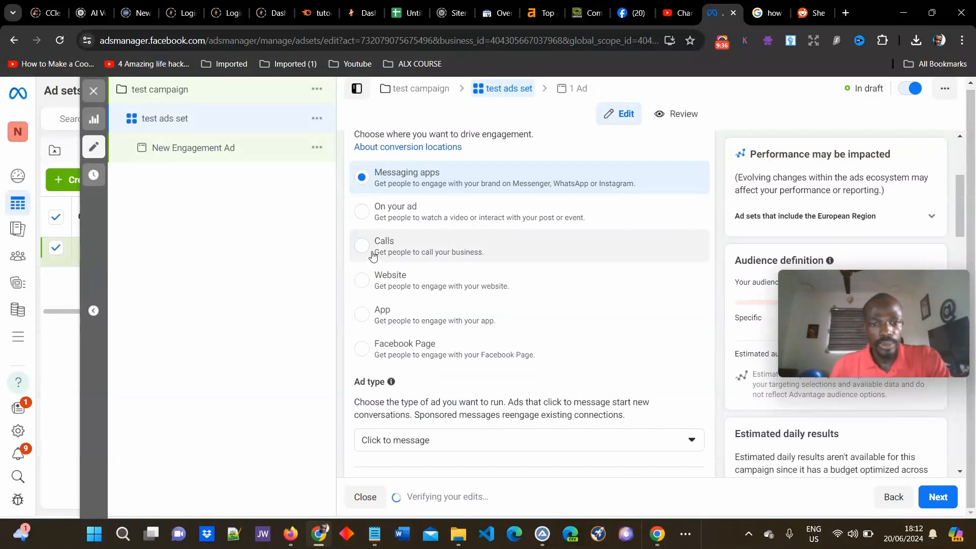
left_click(362, 348)
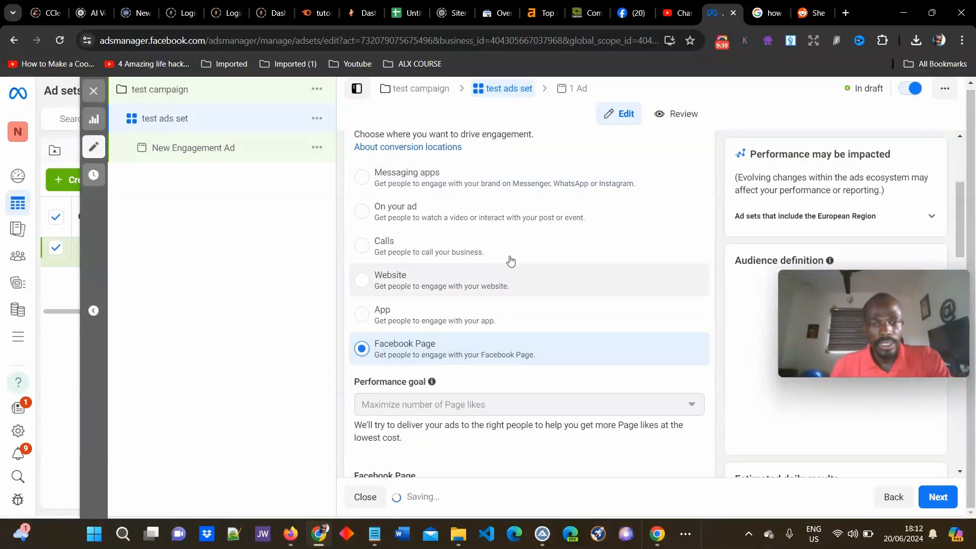
scroll(531, 261, "down", 4)
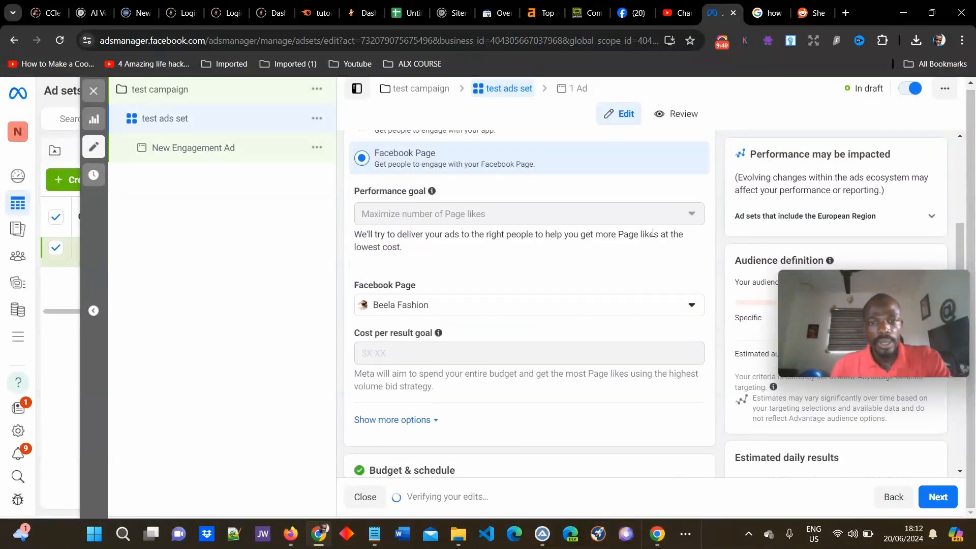
mouse_move(686, 217)
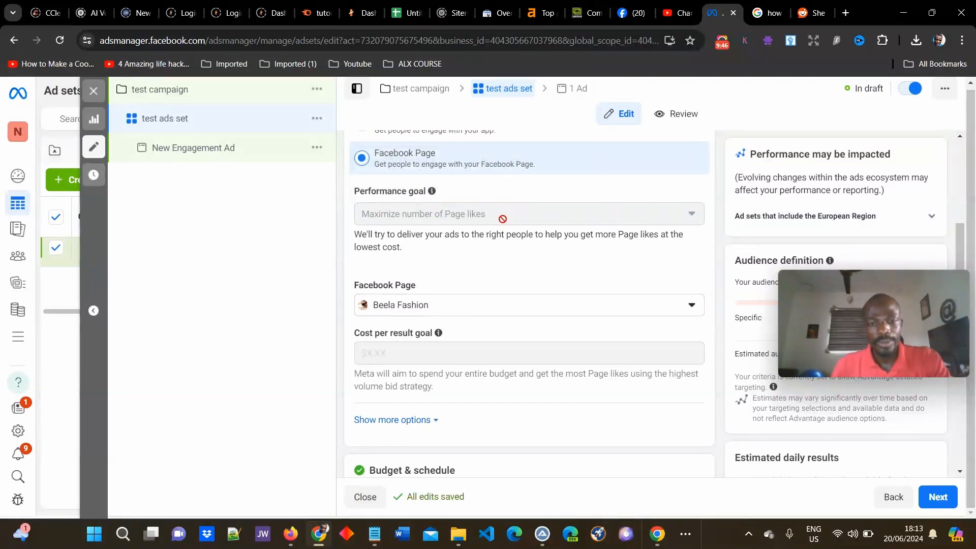
Step: Try On your ad as the conversion location, review its engagement settings, and switch back to Facebook Page
scroll(499, 218, "up", 3)
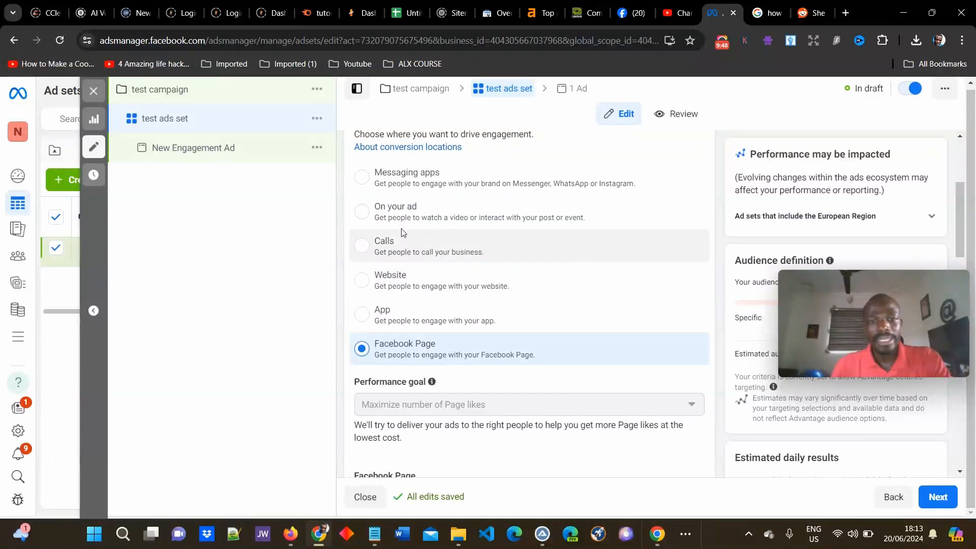
left_click(360, 211)
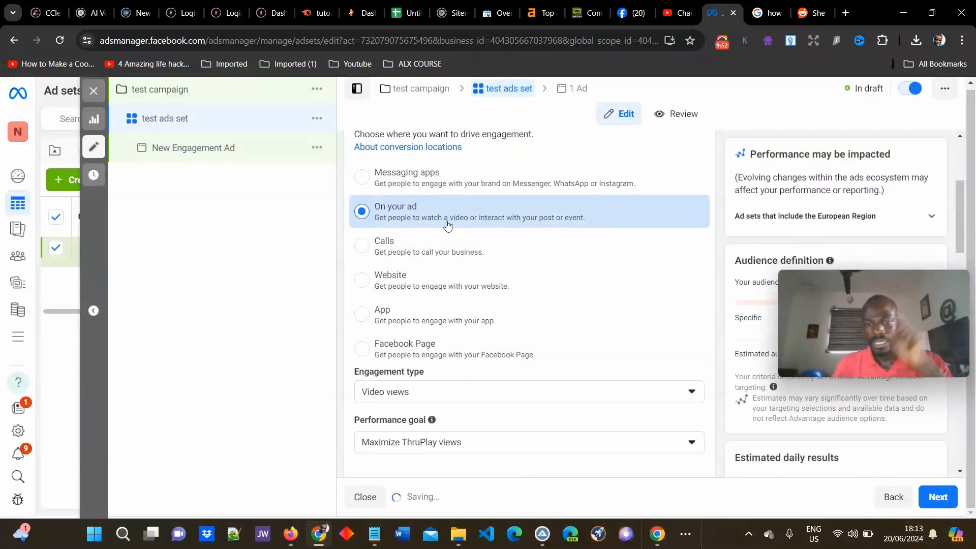
scroll(468, 234, "down", 4)
scroll(485, 239, "up", 6)
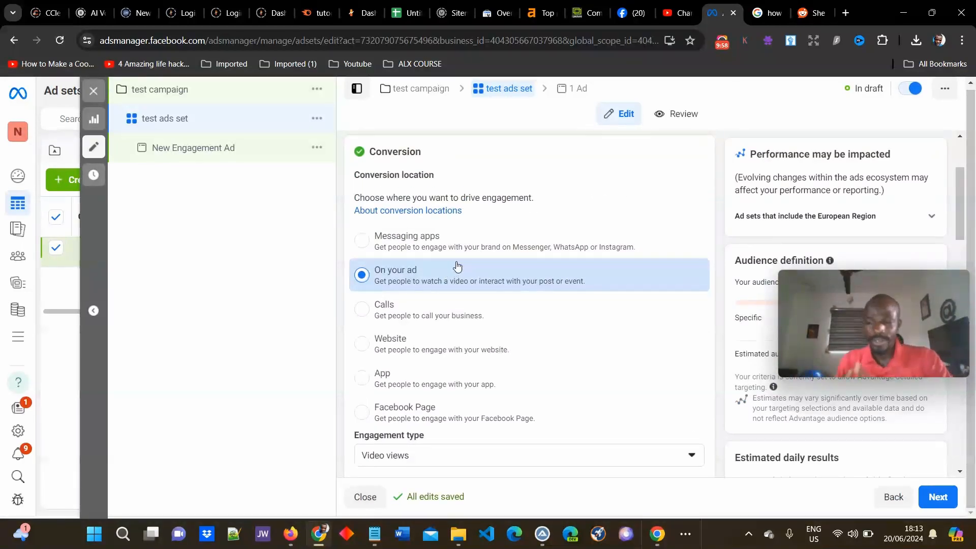
scroll(456, 265, "down", 1)
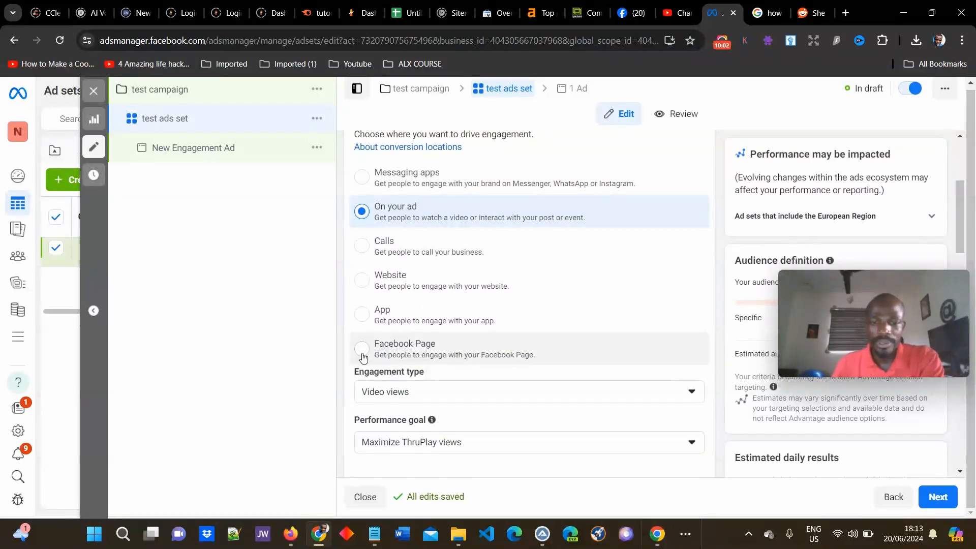
left_click(361, 355)
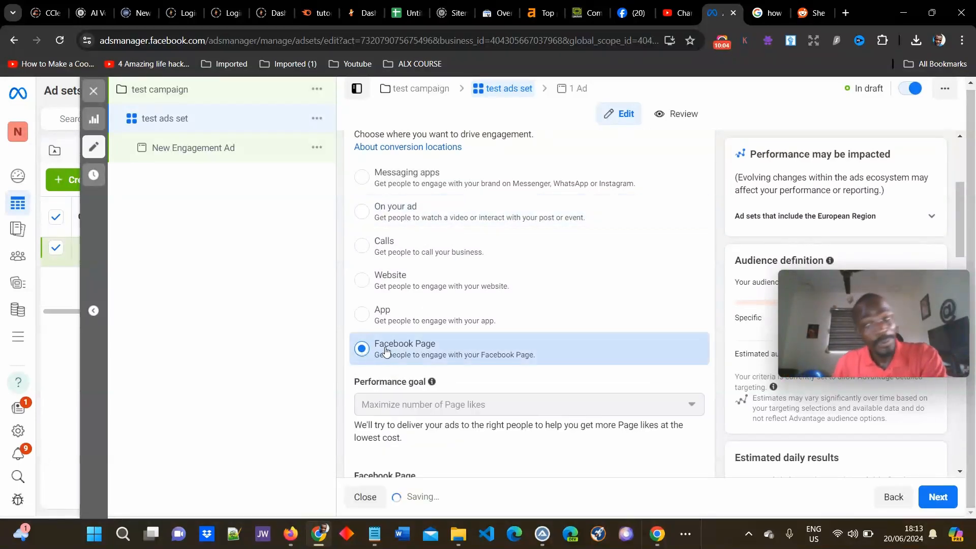
scroll(437, 315, "down", 4)
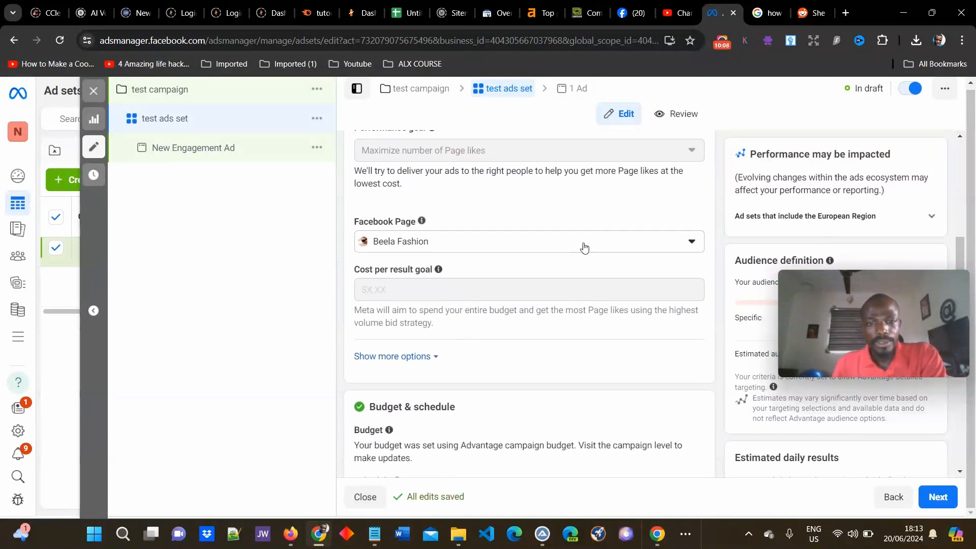
Step: Change the ad set's Facebook Page to A Garden Diary from the agarden.diary business
left_click(584, 246)
scroll(523, 371, "down", 3)
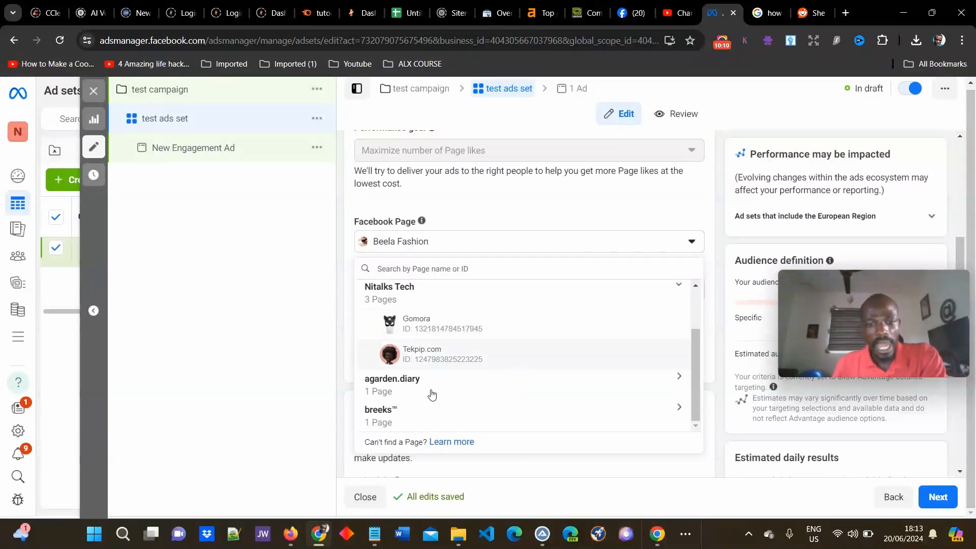
left_click(433, 390)
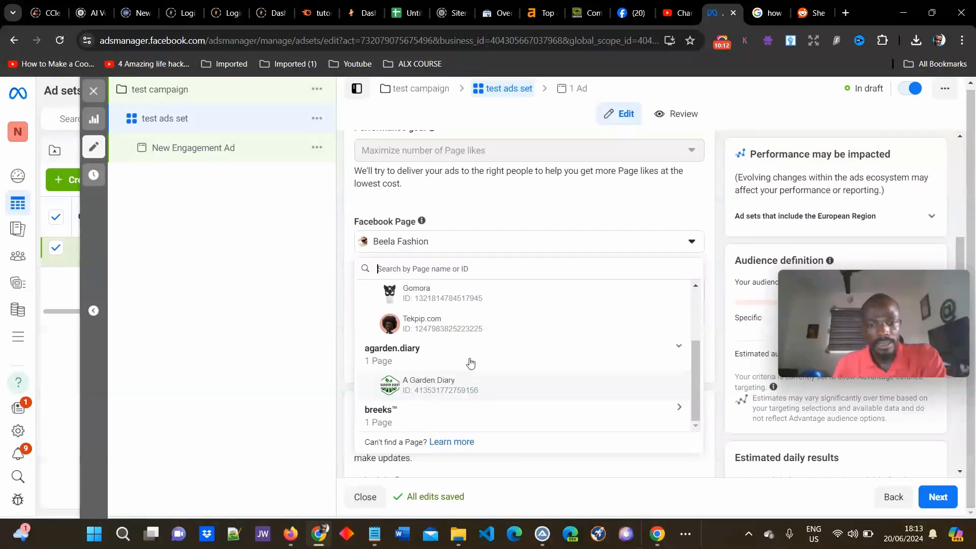
left_click(430, 383)
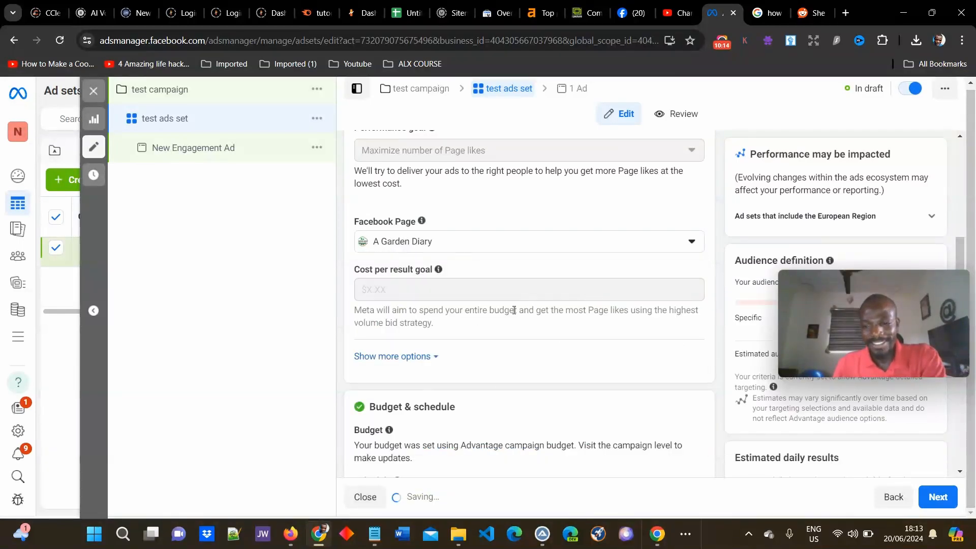
Step: Set the ad set's schedule start date to June 21, 2024
scroll(482, 332, "down", 3)
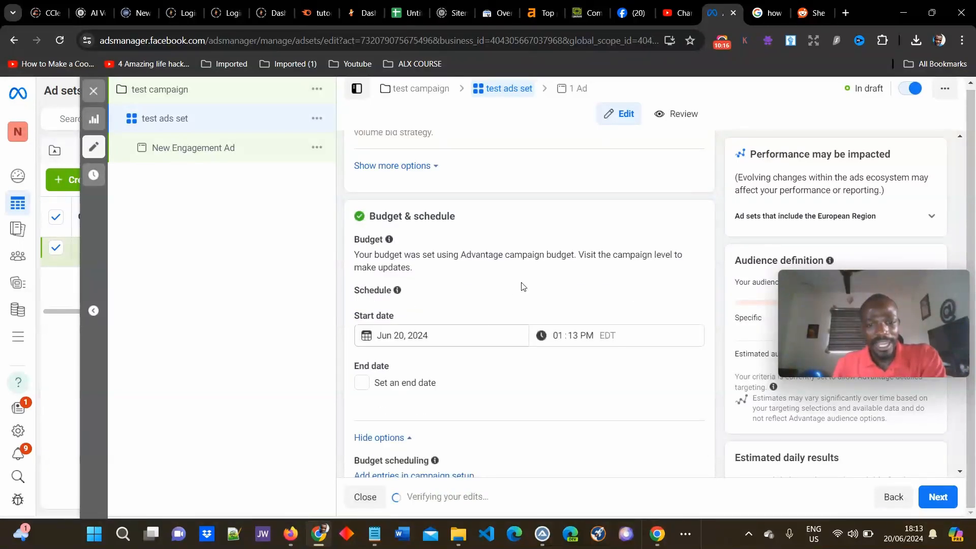
scroll(523, 283, "down", 1)
left_click(465, 272)
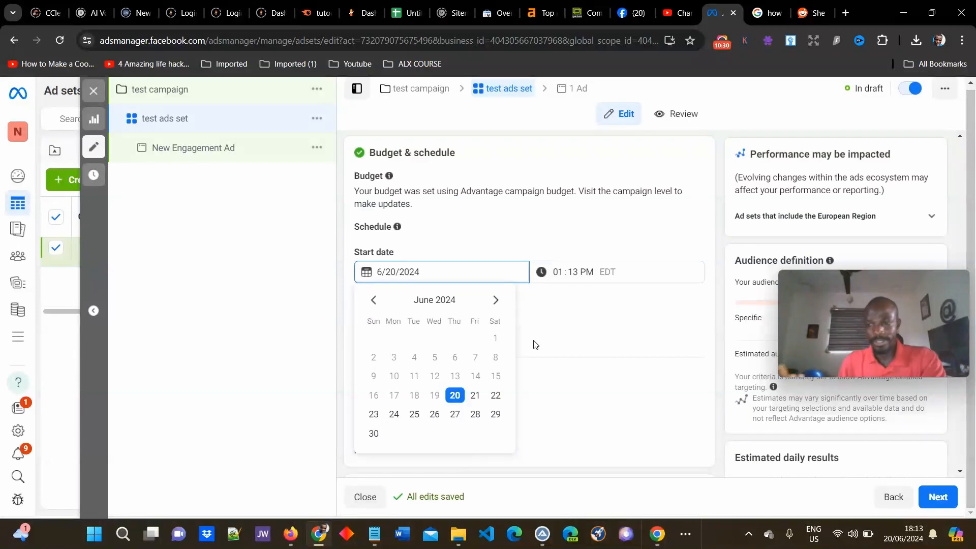
left_click(475, 396)
Step: Set the ad set's start time to 12:00 AM
left_click(574, 272)
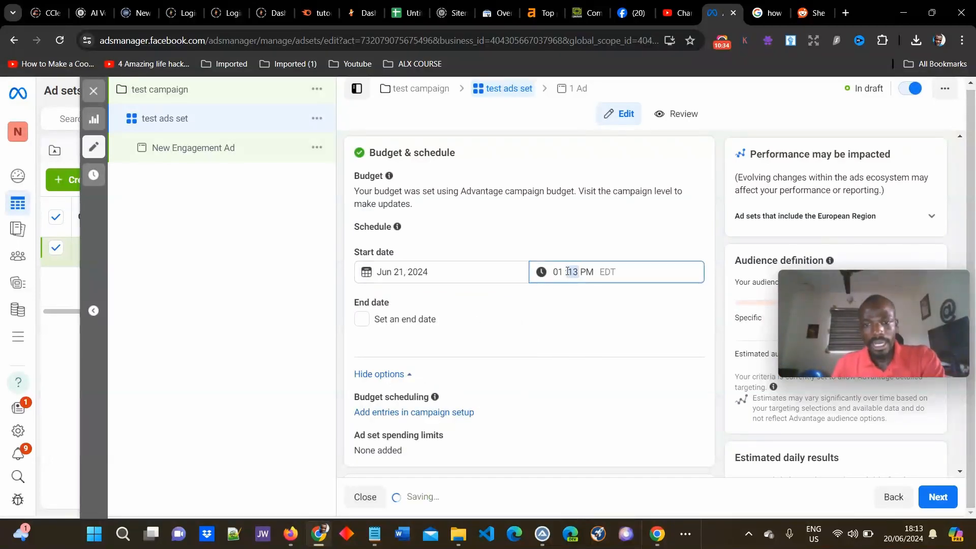
left_click(561, 273)
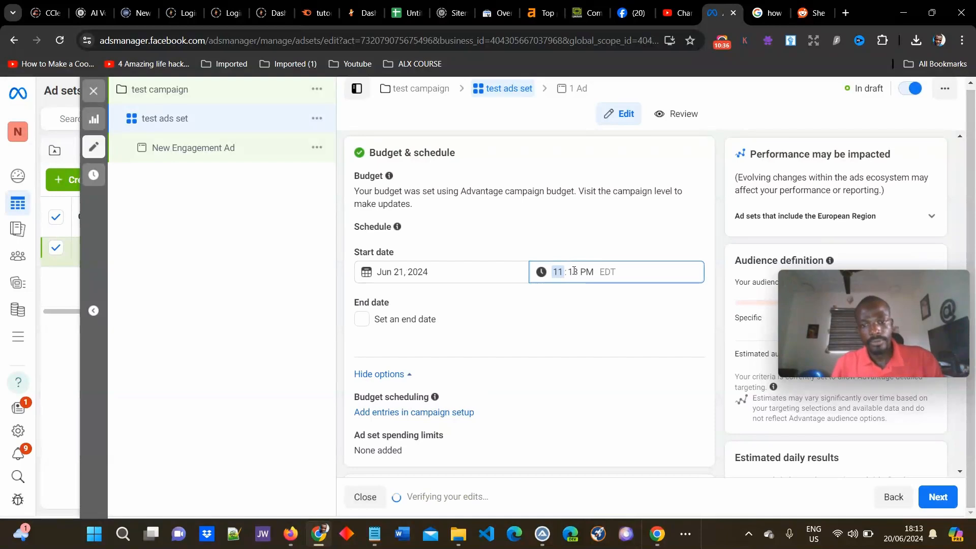
type("2:")
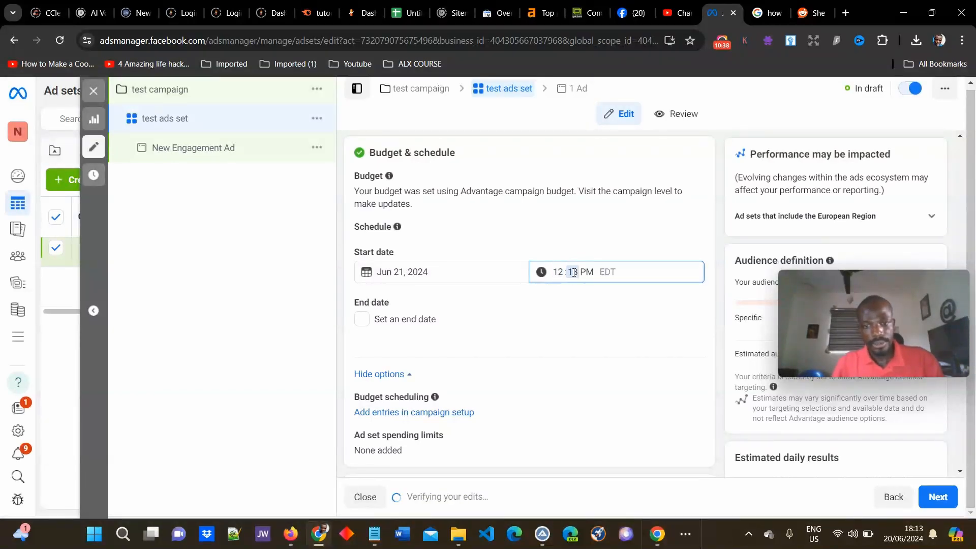
type("00")
left_click(628, 290)
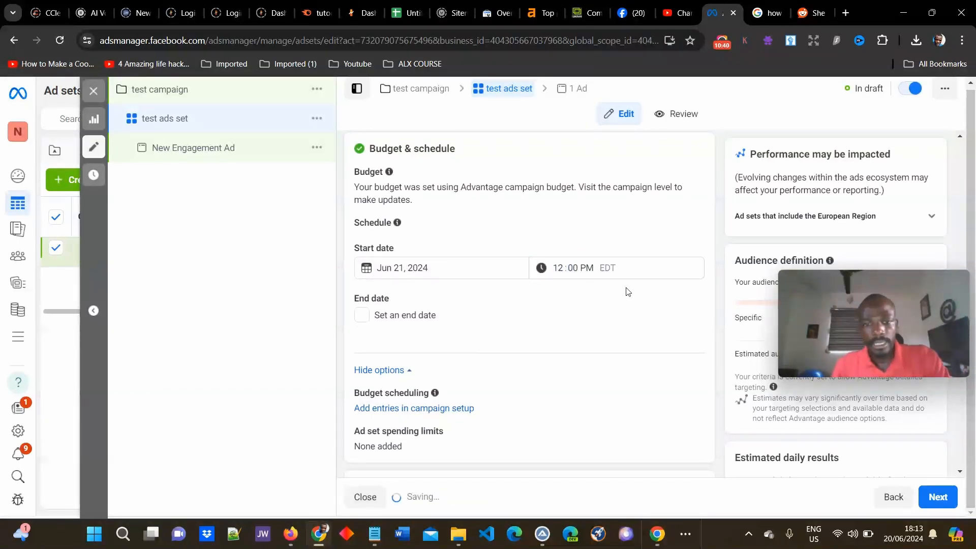
scroll(616, 290, "down", 3)
scroll(616, 291, "up", 1)
left_click(586, 209)
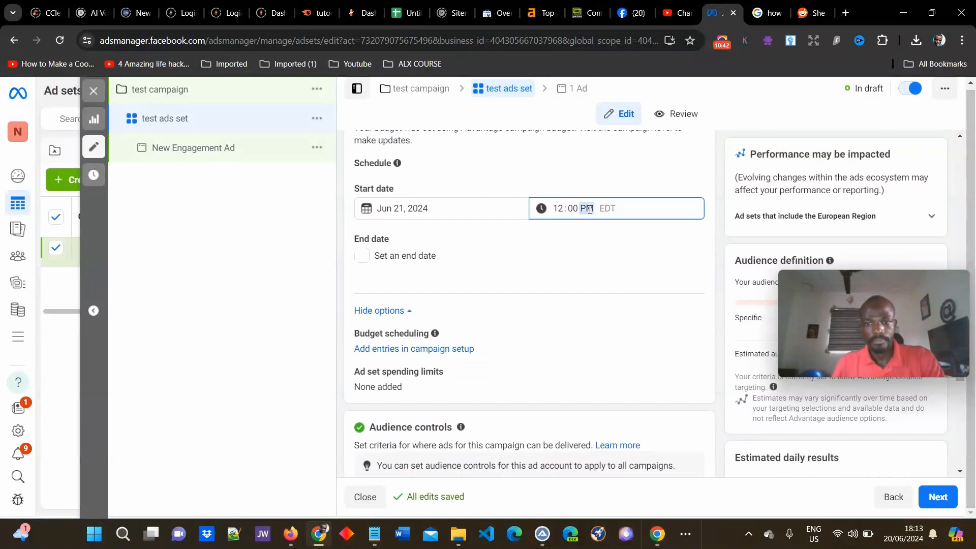
type("a")
left_click(579, 268)
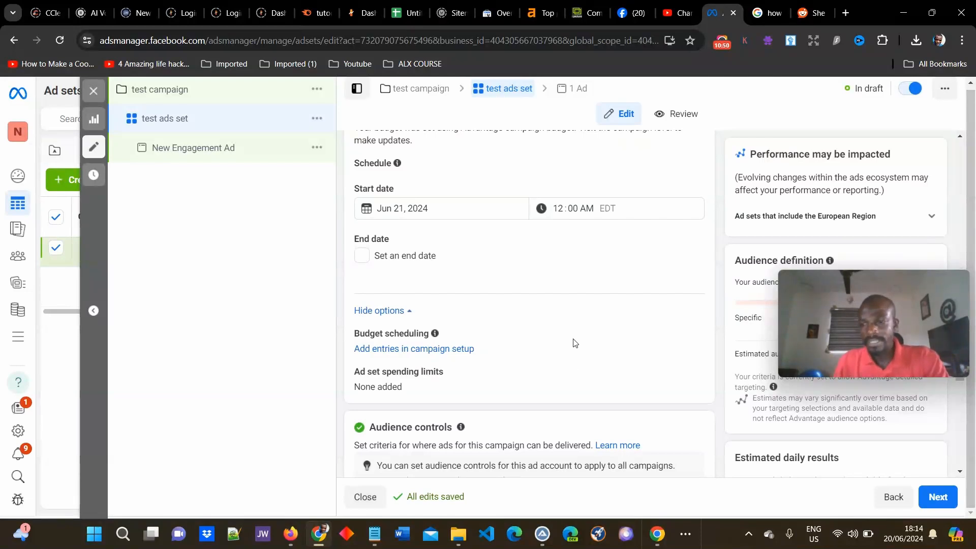
Step: Move the floating video window off the audience definition and check the estimated audience size
mouse_move(854, 320)
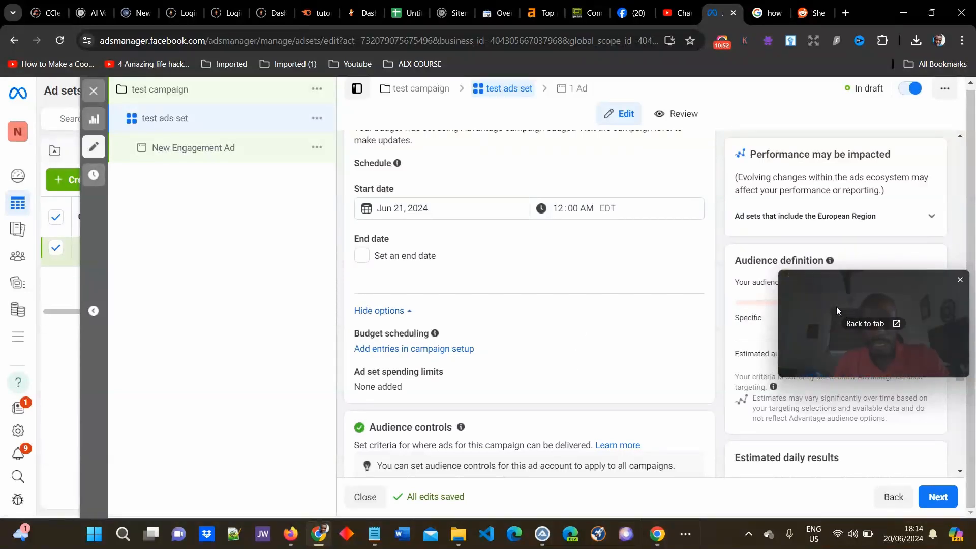
left_click_drag(827, 296, 106, 424)
scroll(542, 258, "down", 3)
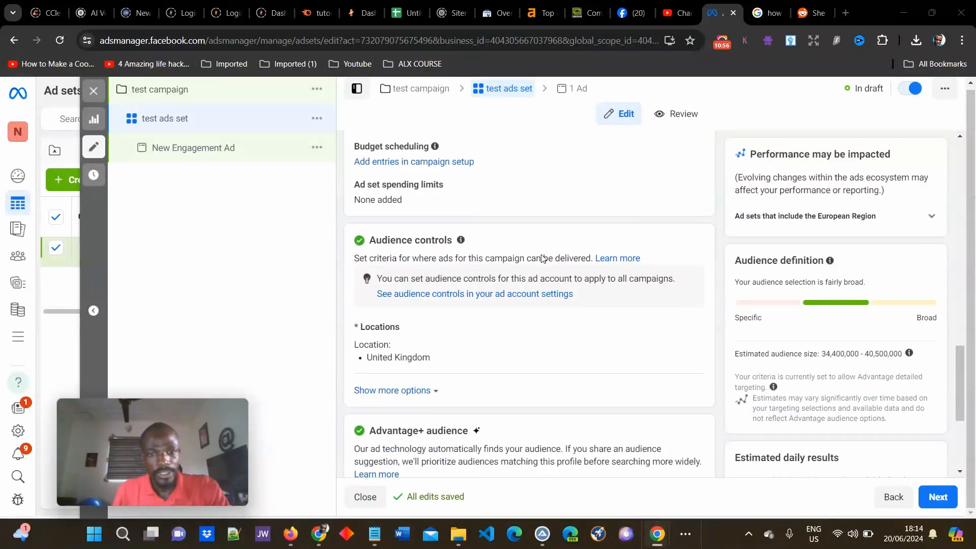
scroll(542, 259, "down", 1)
scroll(544, 279, "up", 5)
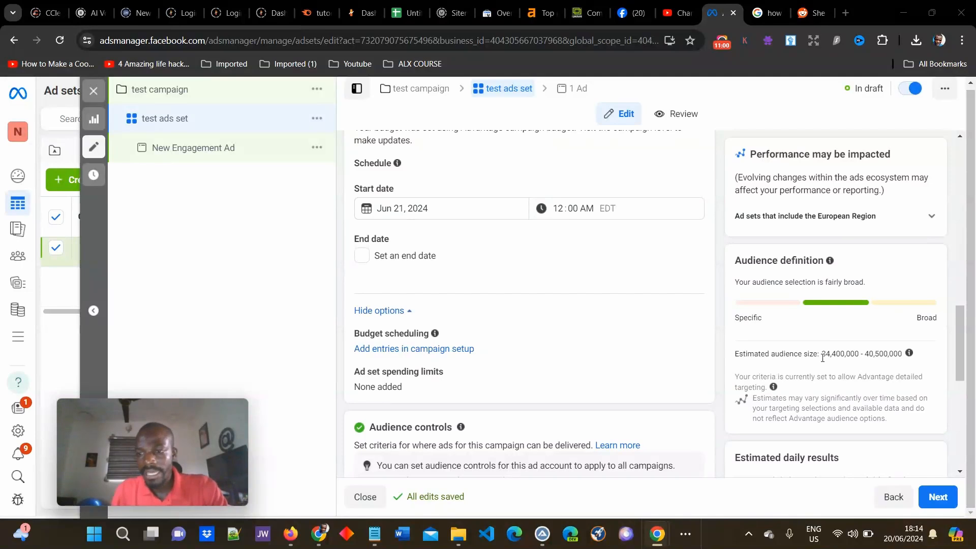
left_click_drag(822, 358, 899, 354)
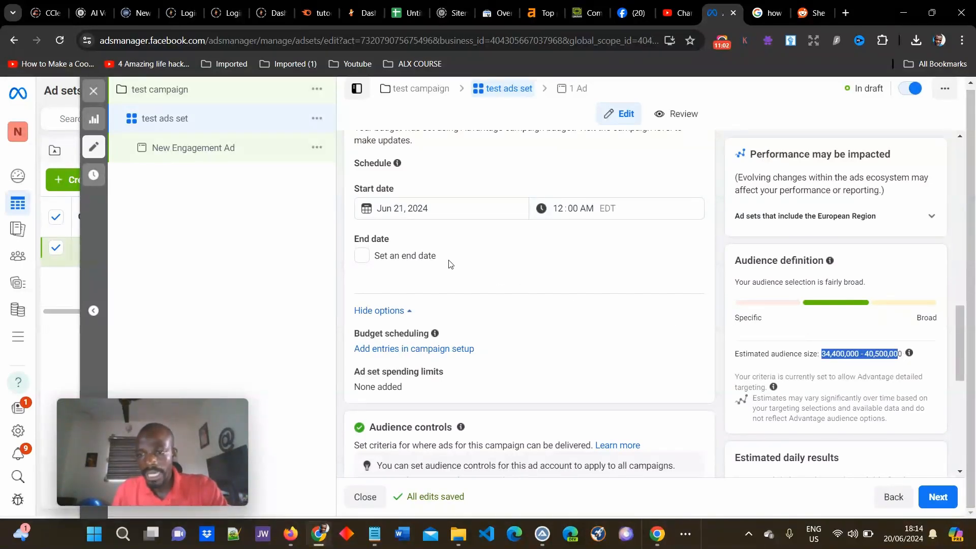
Step: Replace United Kingdom with United States as the included location in the audience controls
scroll(523, 264, "down", 3)
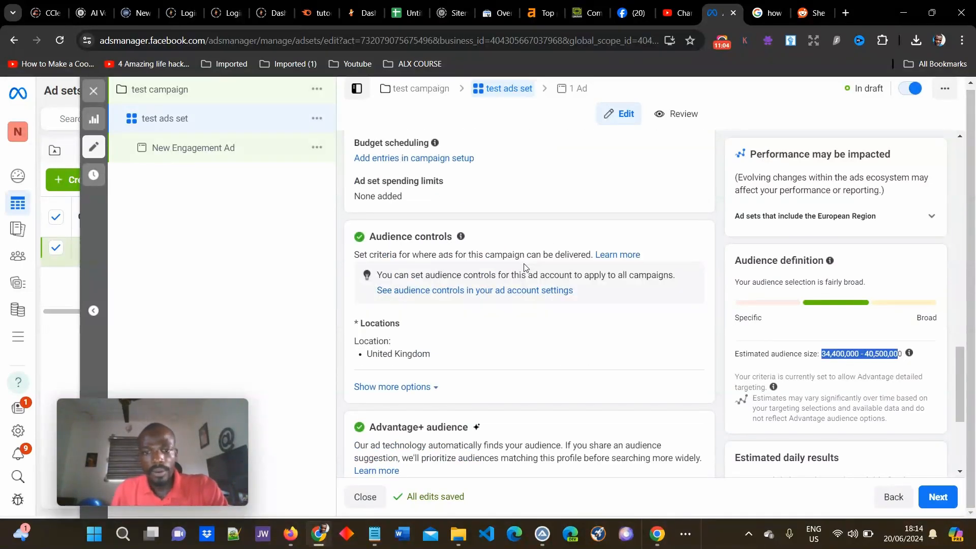
scroll(525, 268, "down", 3)
scroll(525, 267, "up", 3)
mouse_move(528, 354)
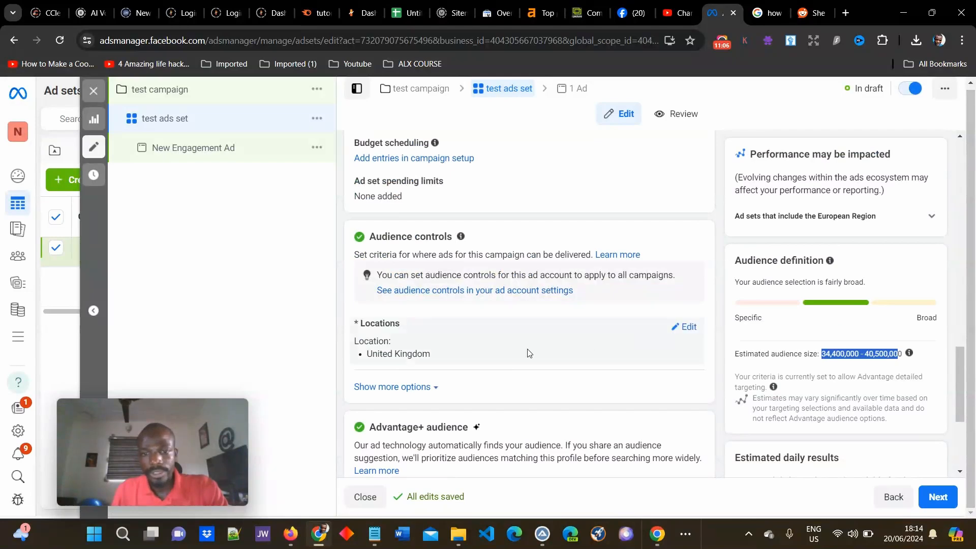
left_click(686, 327)
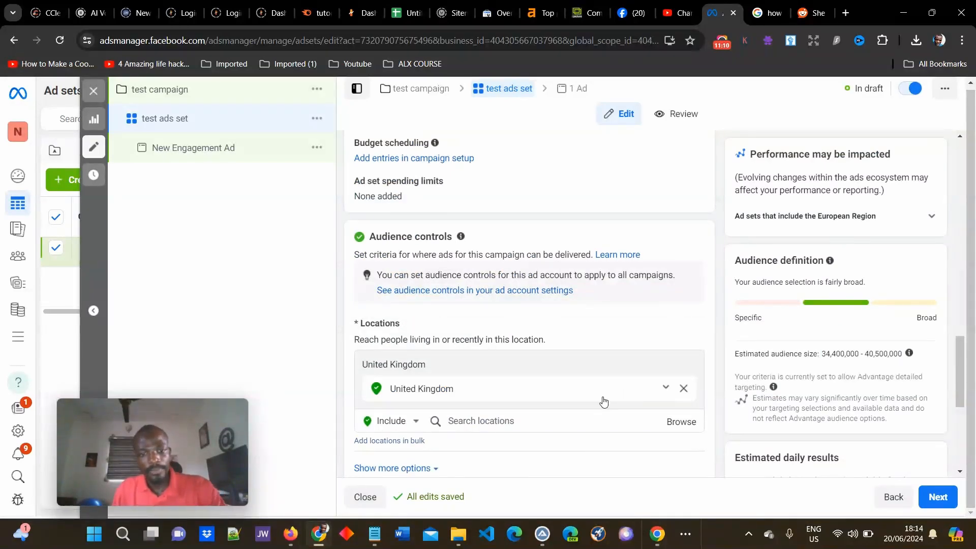
left_click(498, 392)
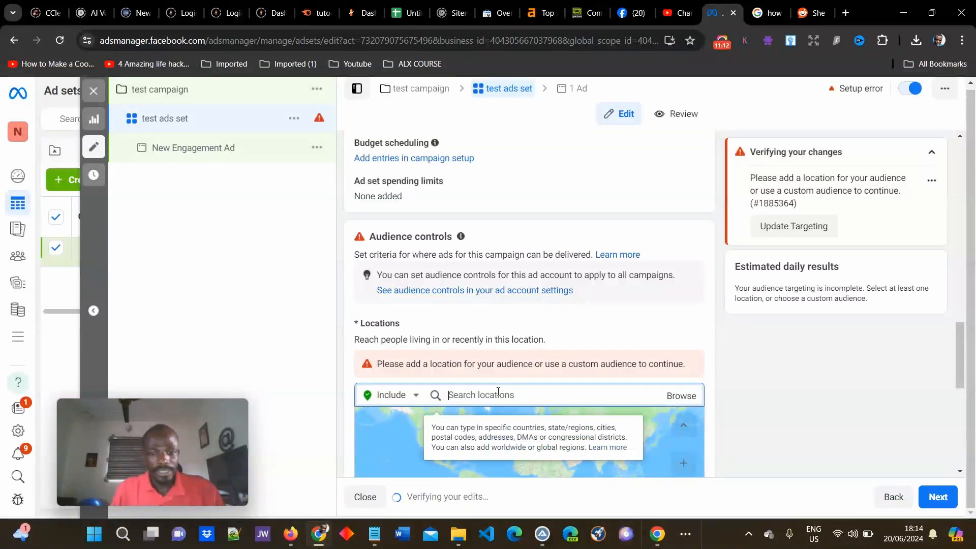
type("un")
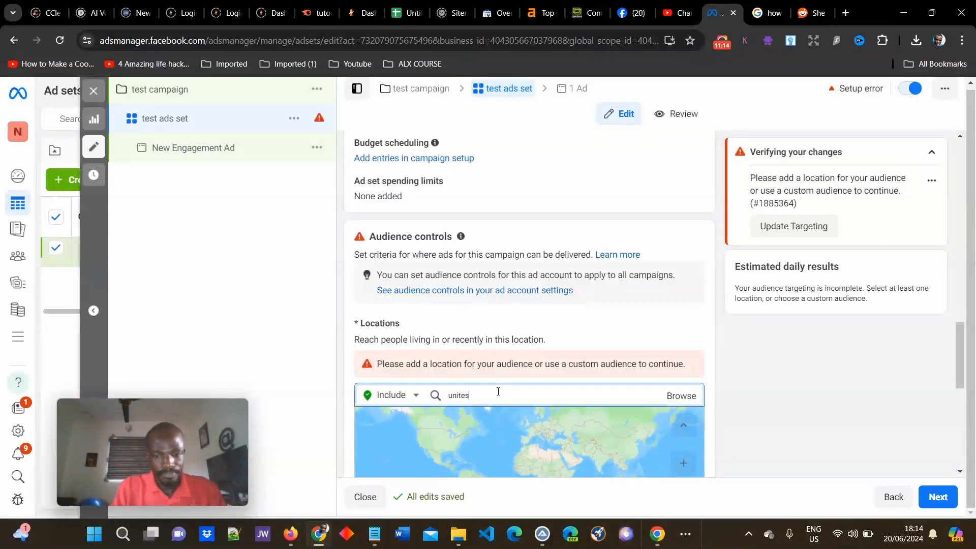
type("ites")
key("BackSpace")
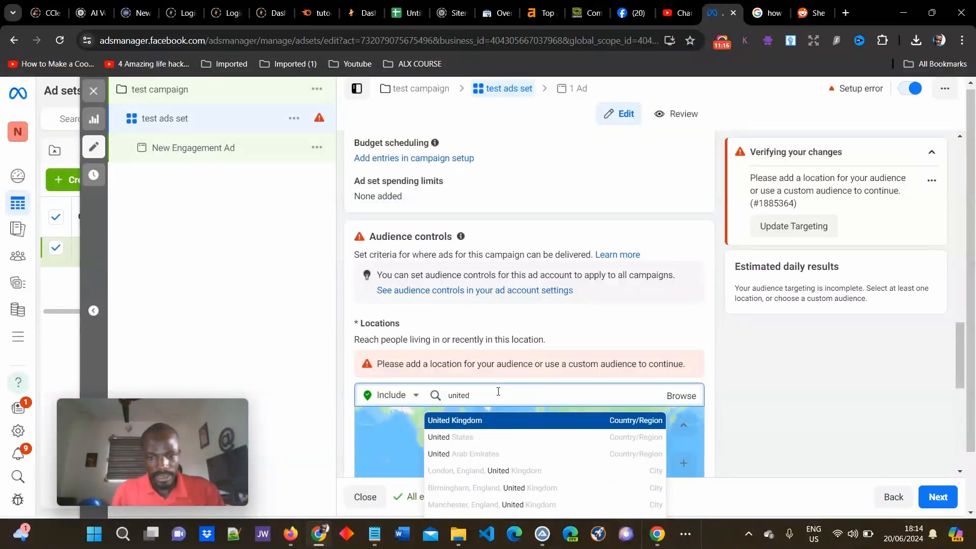
left_click(472, 437)
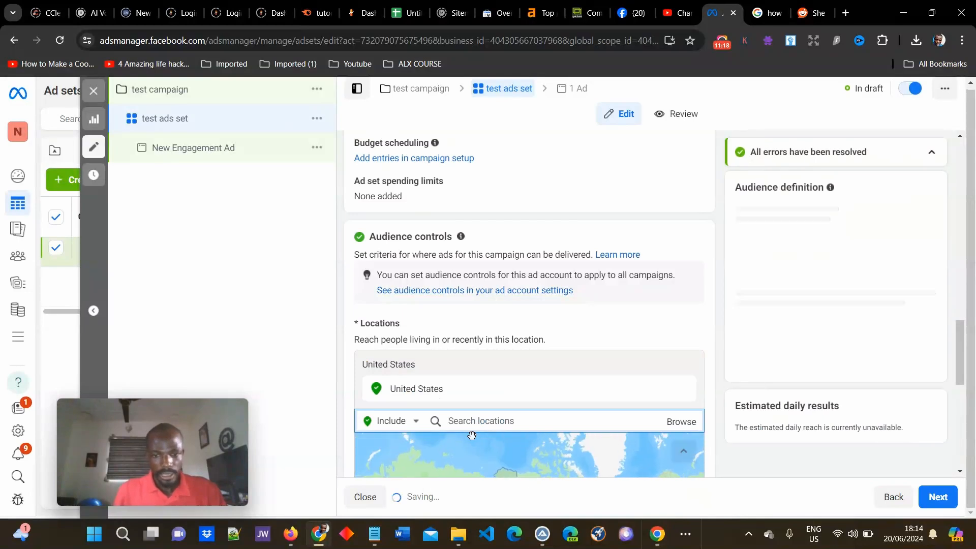
Step: Add Canada, India and Nigeria to the included audience locations
type("canad")
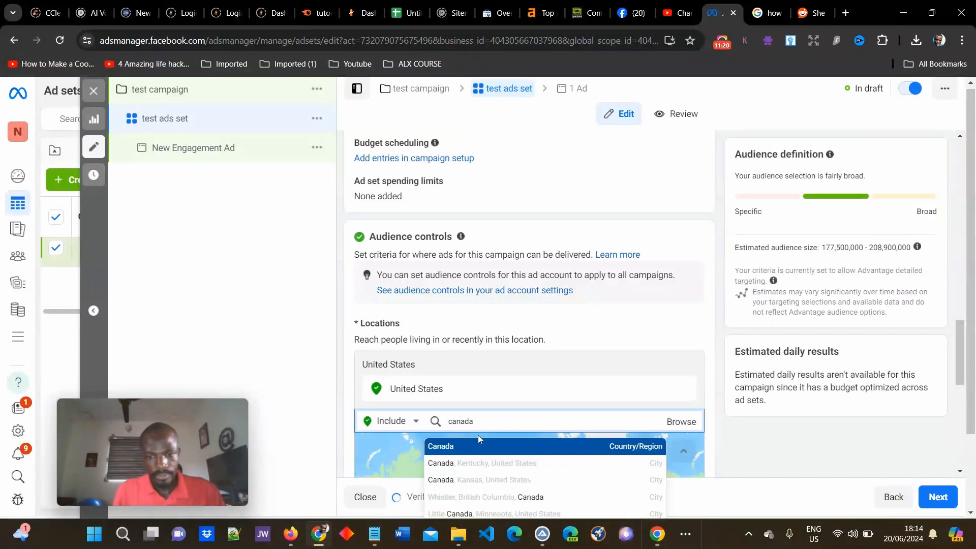
type("a")
key("Return")
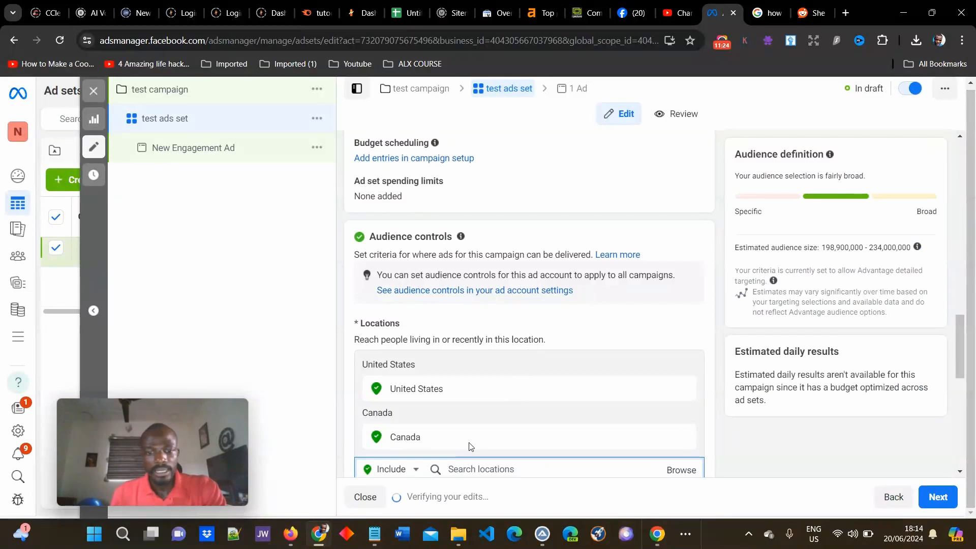
scroll(488, 366, "down", 3)
type("india")
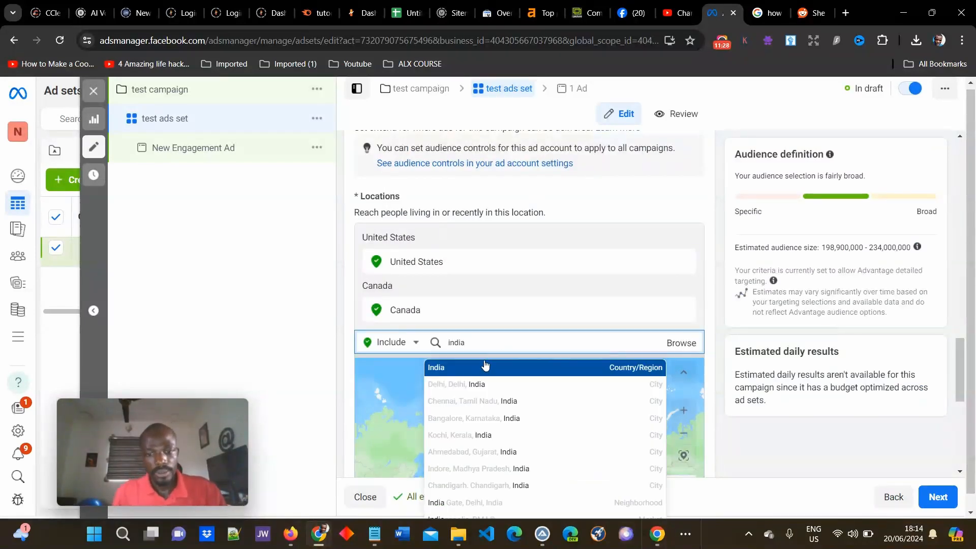
left_click(485, 365)
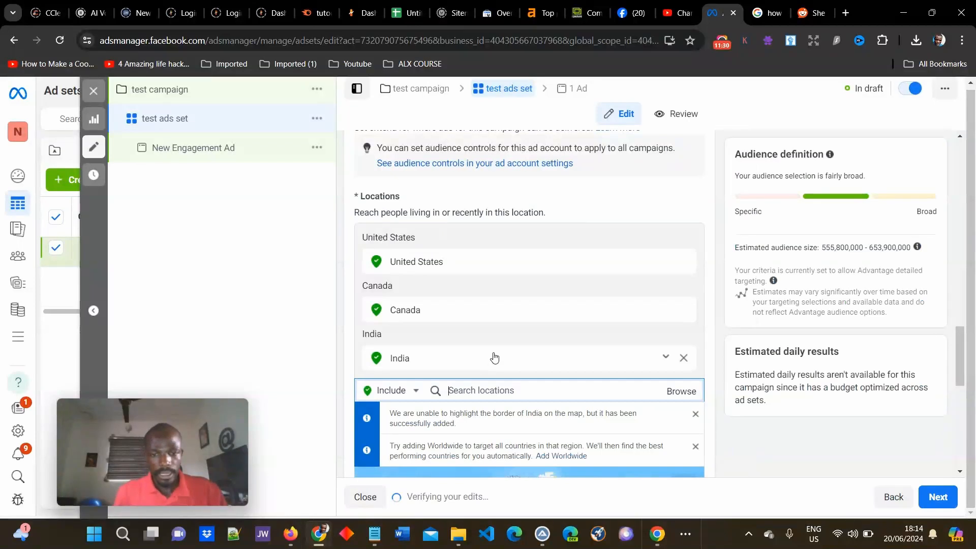
type("nigeria")
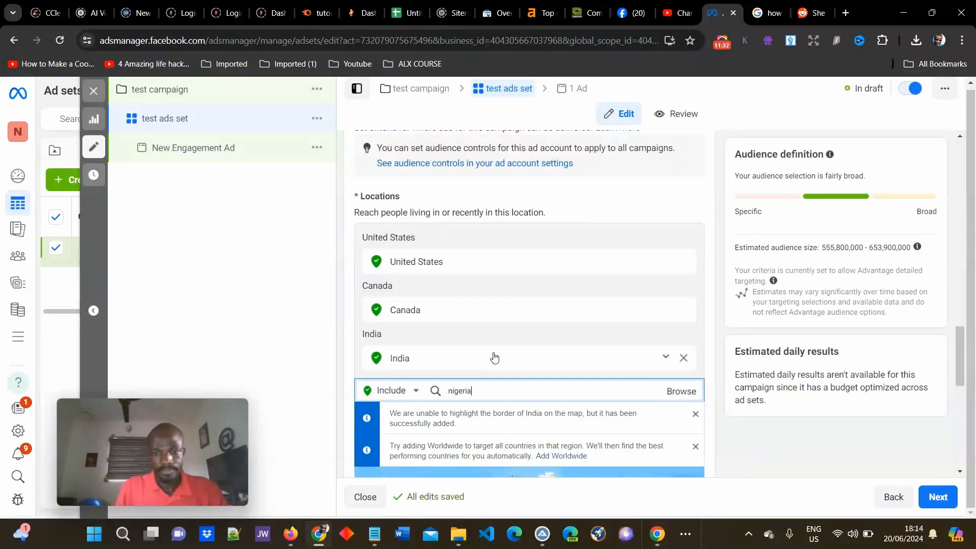
left_click(486, 417)
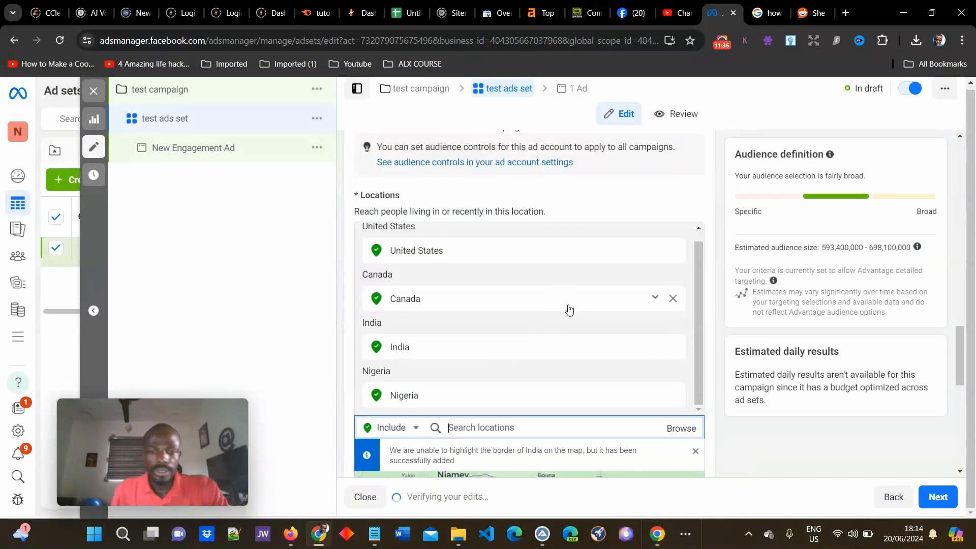
Step: Review the location map, the included countries and the updated estimated audience size
scroll(569, 304, "down", 3)
scroll(581, 287, "down", 3)
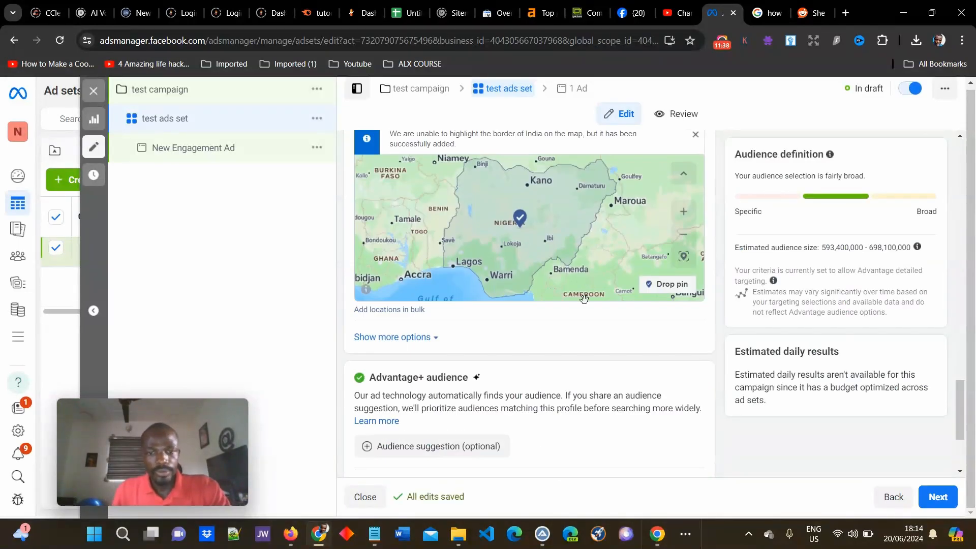
scroll(581, 295, "up", 2)
scroll(595, 338, "up", 5)
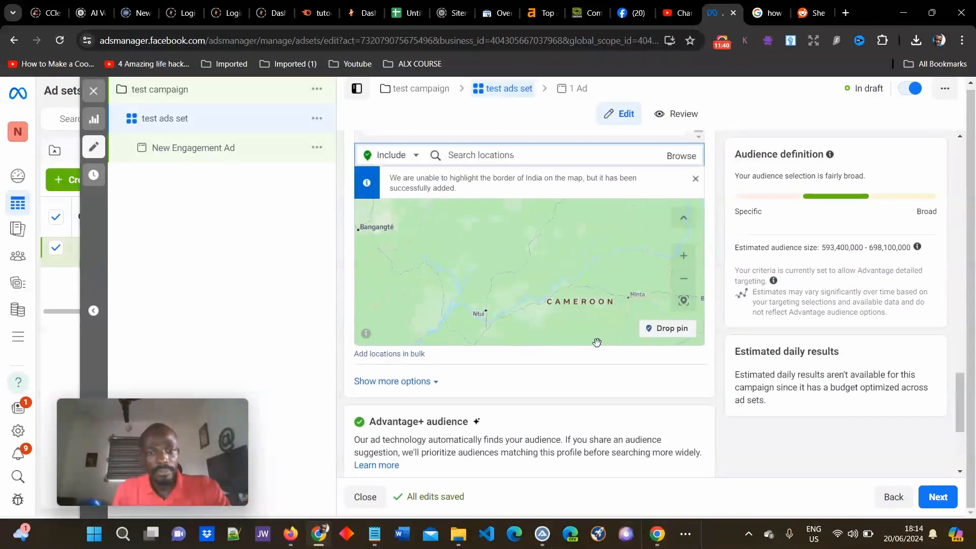
scroll(783, 220, "up", 4)
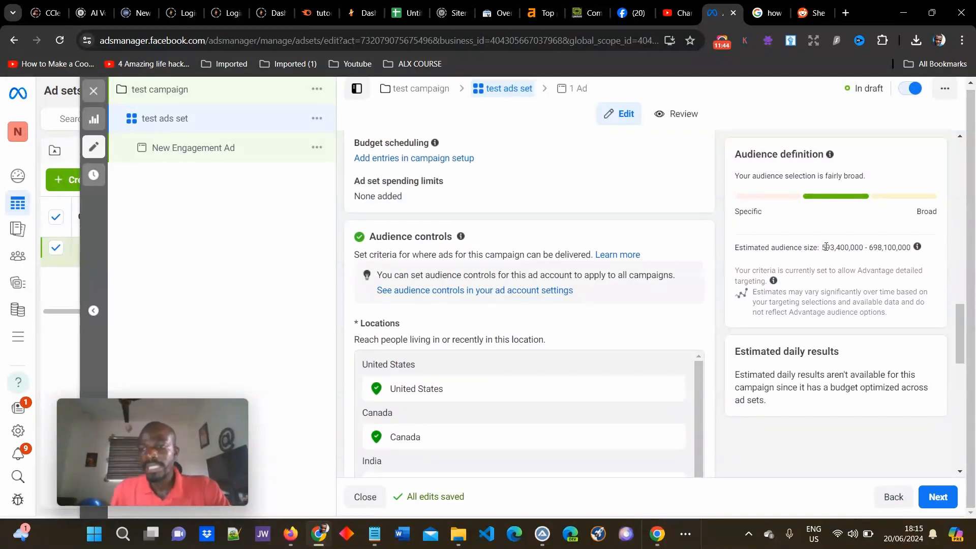
scroll(684, 183, "up", 5)
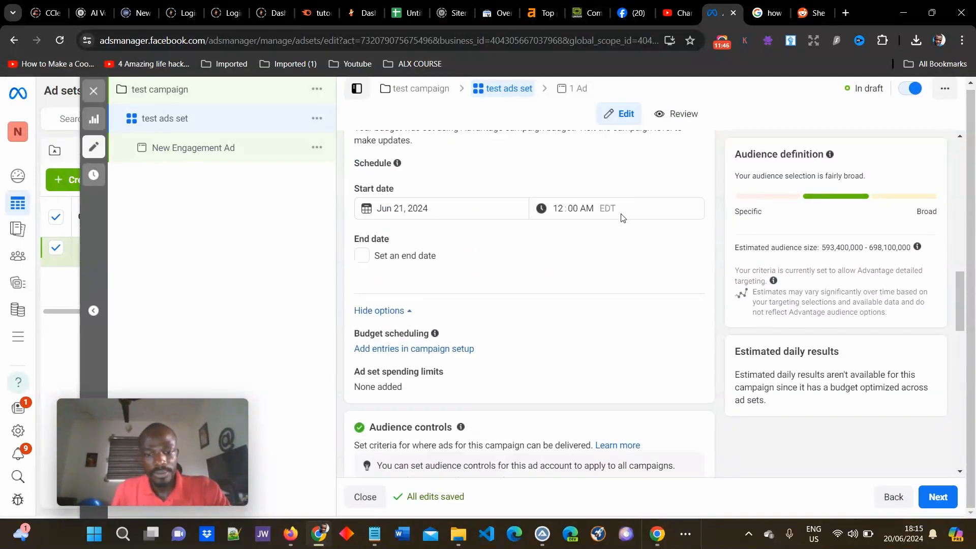
Step: Expand the optional audience suggestion under Advantage+ audience to show its age, gender and detailed targeting settings
scroll(547, 229, "down", 6)
mouse_move(406, 260)
scroll(717, 389, "down", 8)
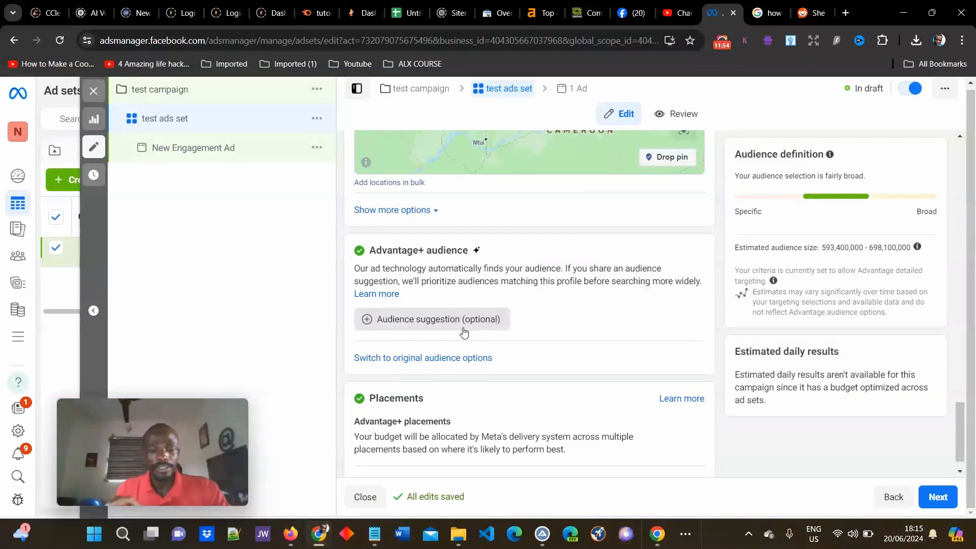
mouse_move(496, 326)
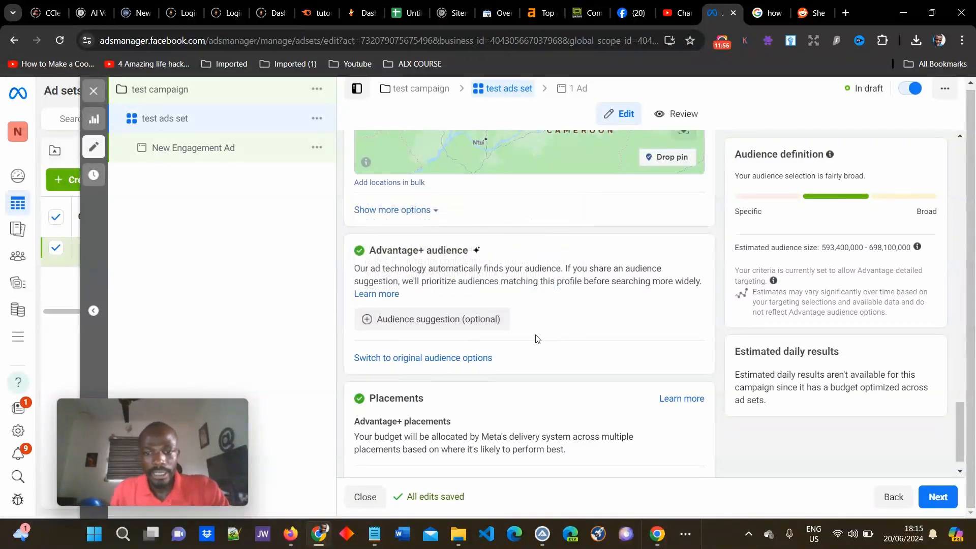
left_click(376, 326)
scroll(441, 310, "down", 3)
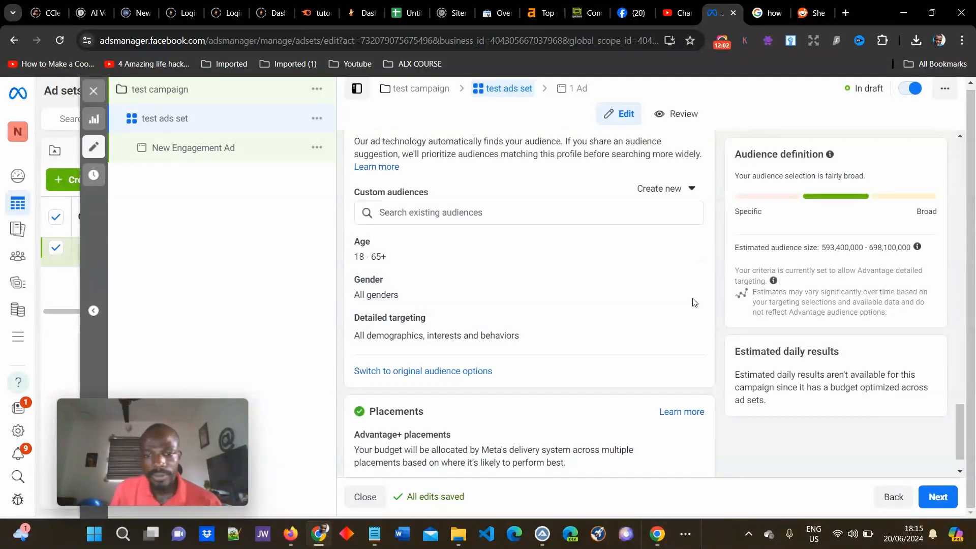
Step: Set the minimum age of the Advantage+ audience suggestion to 23 and check the estimated audience size
left_click(684, 246)
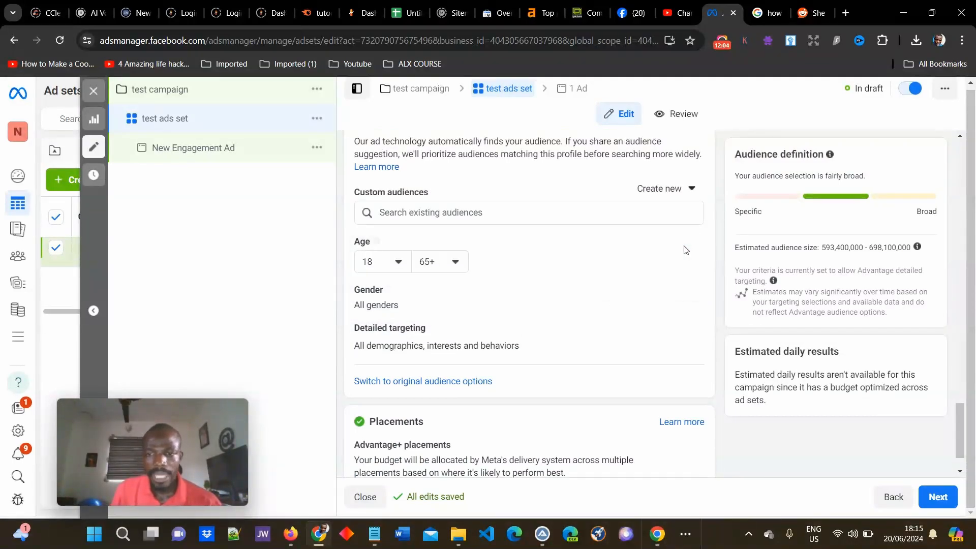
left_click(398, 262)
left_click(398, 263)
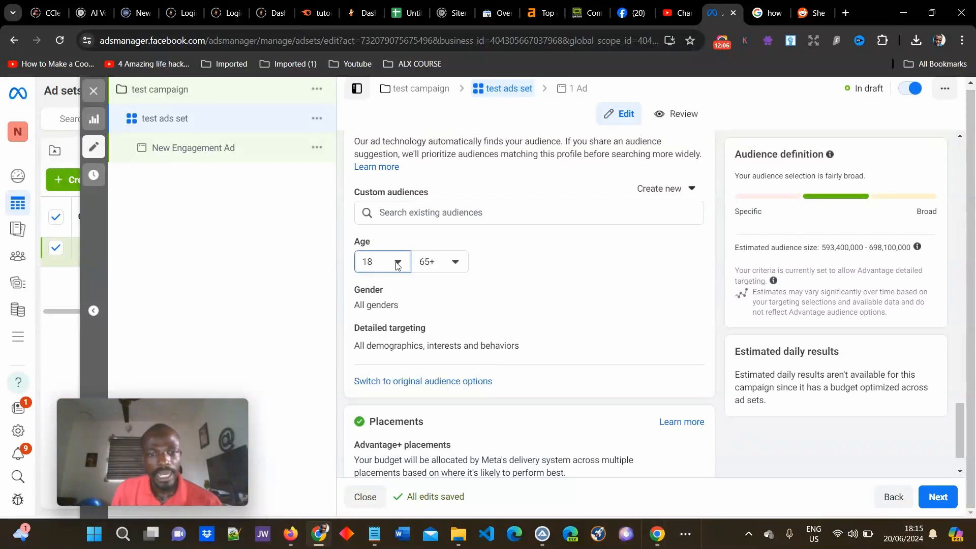
left_click(398, 265)
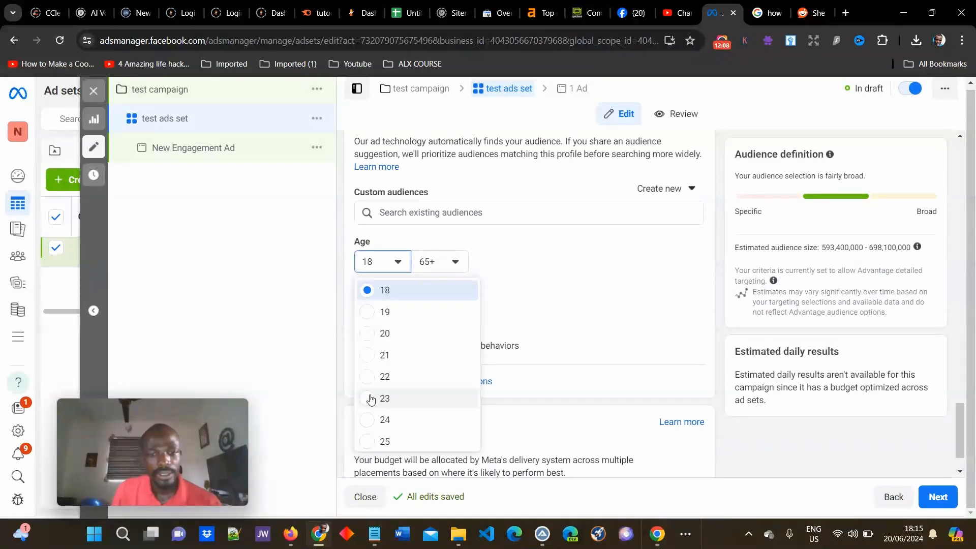
left_click(421, 399)
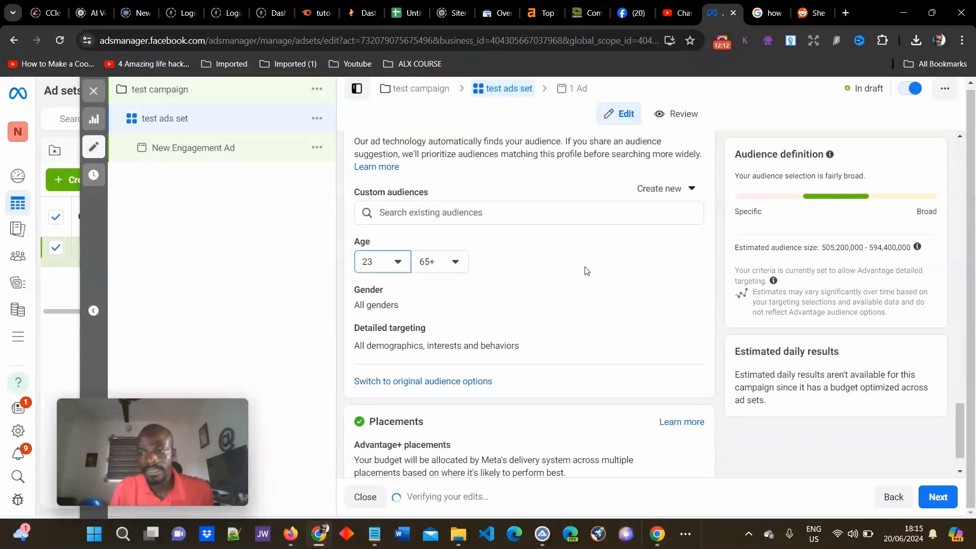
left_click_drag(821, 249, 910, 249)
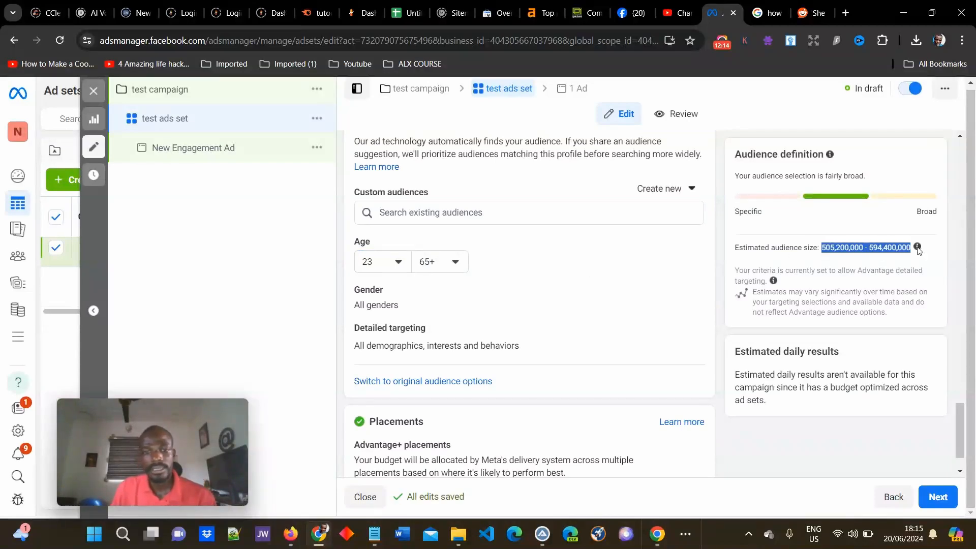
Step: Open detailed targeting for editing and add the interest Garden (home & garden)
left_click(670, 333)
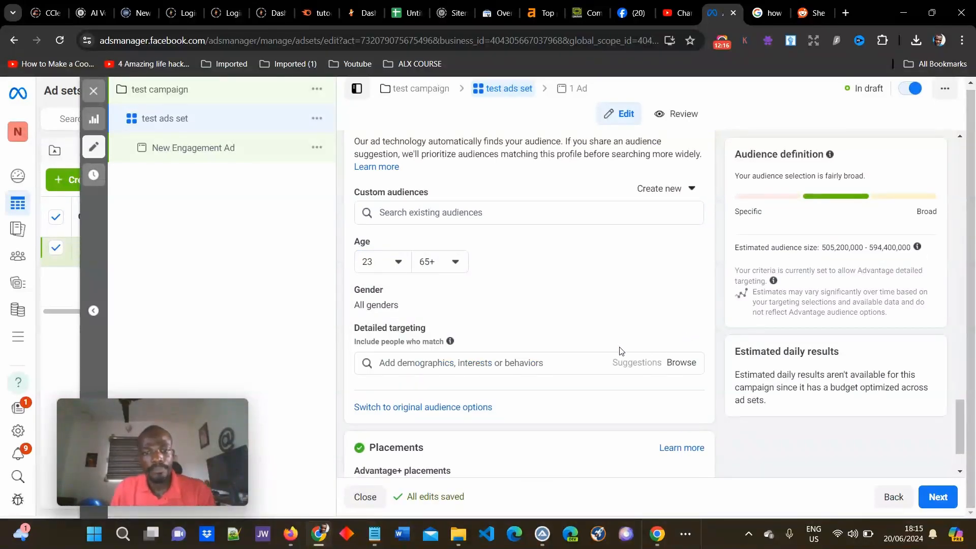
left_click(443, 363)
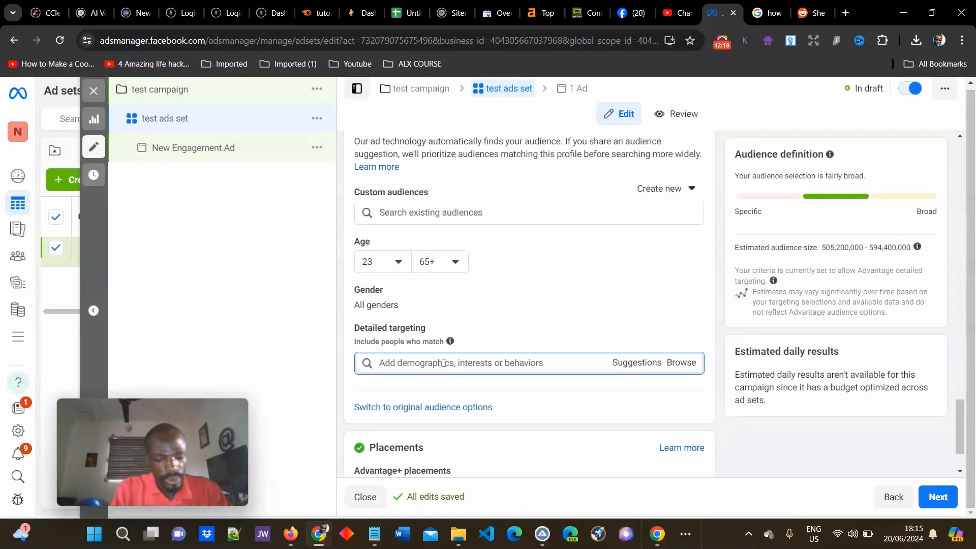
type("garden")
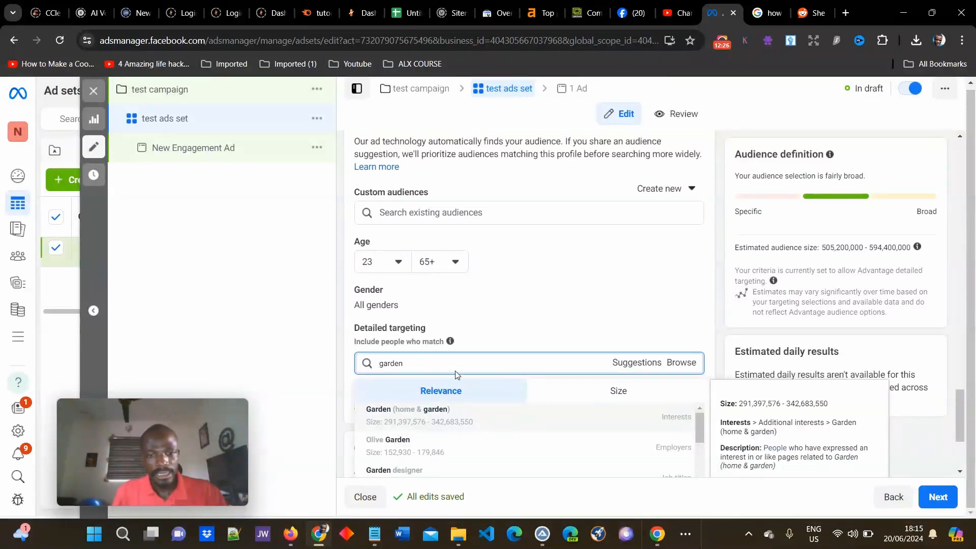
left_click(440, 414)
Step: Search detailed targeting for "gardener" and add the job title Gardener
type("ga")
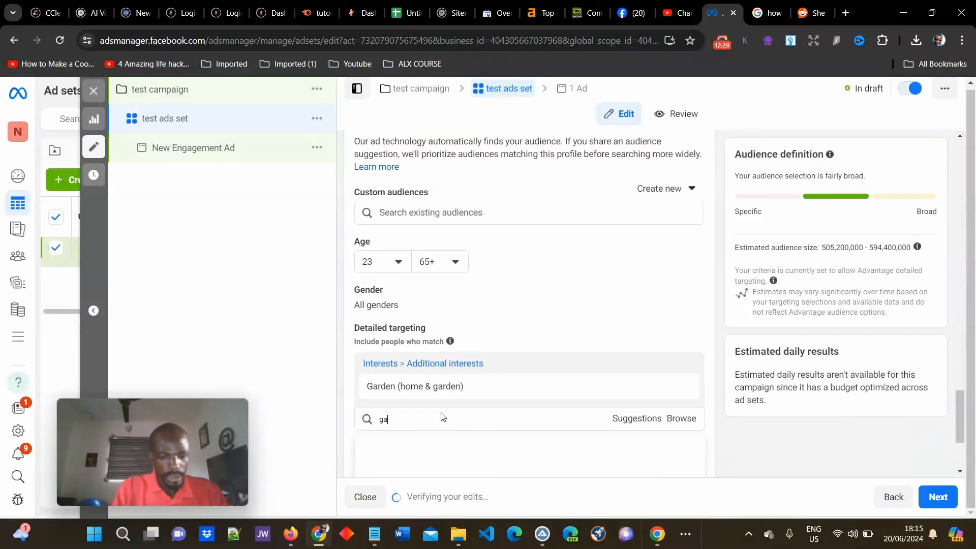
scroll(525, 304, "down", 2)
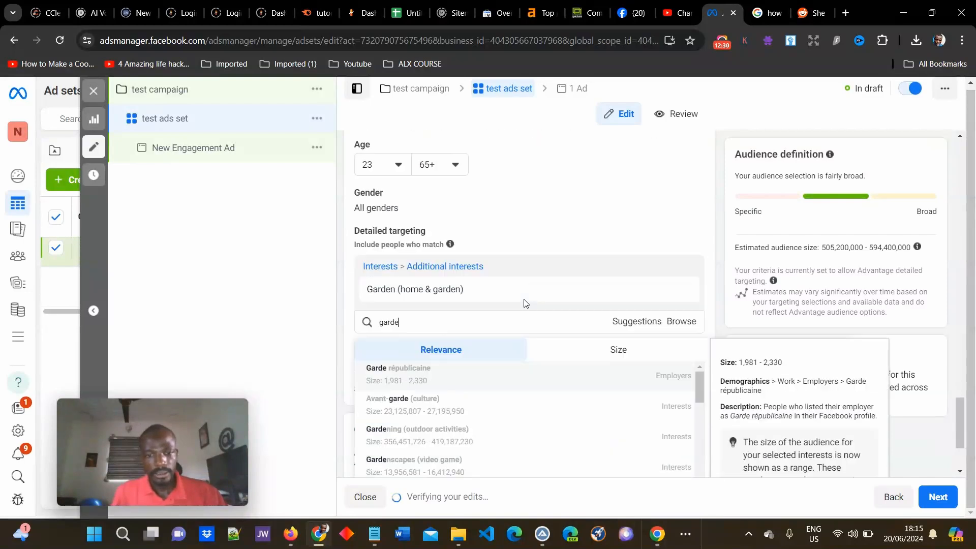
type("rdeer")
key("BackSpace")
key("BackSpace")
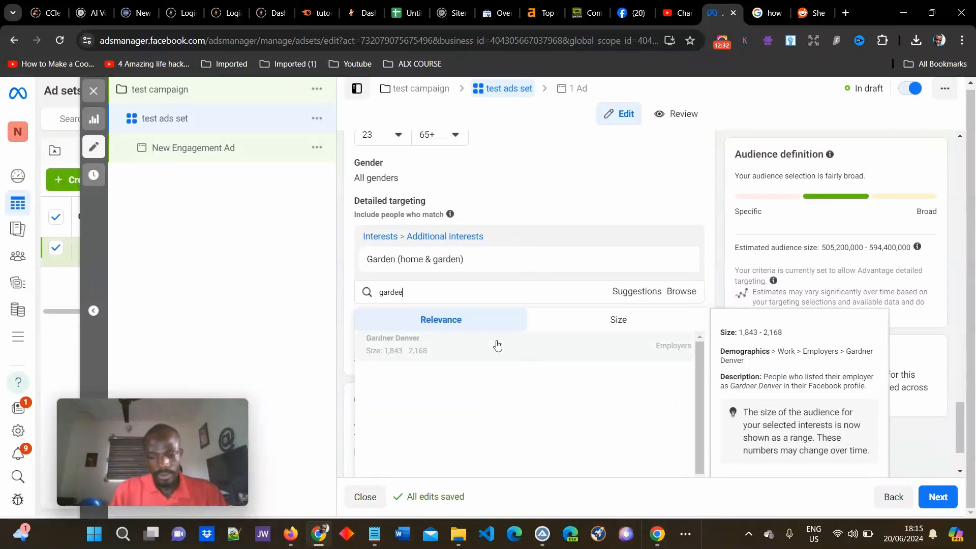
type("ner")
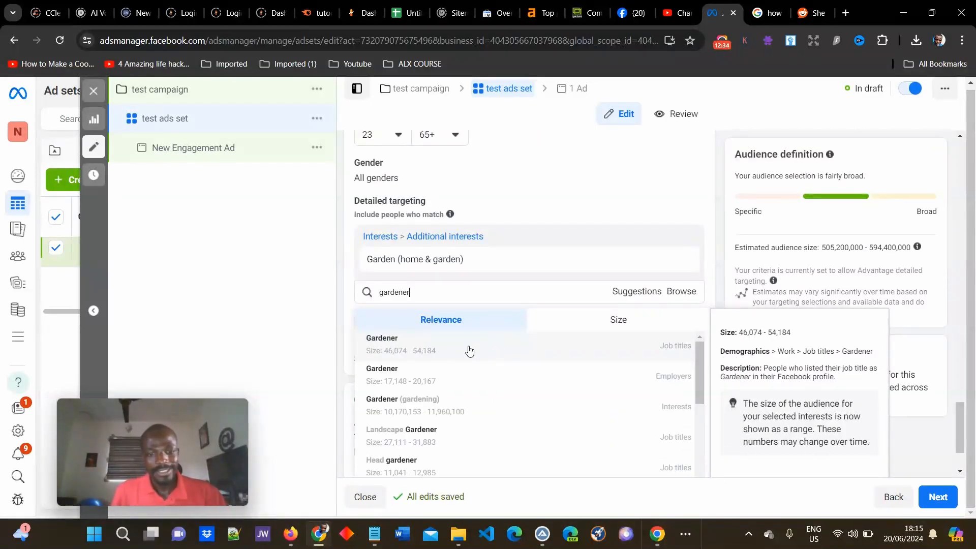
left_click(453, 355)
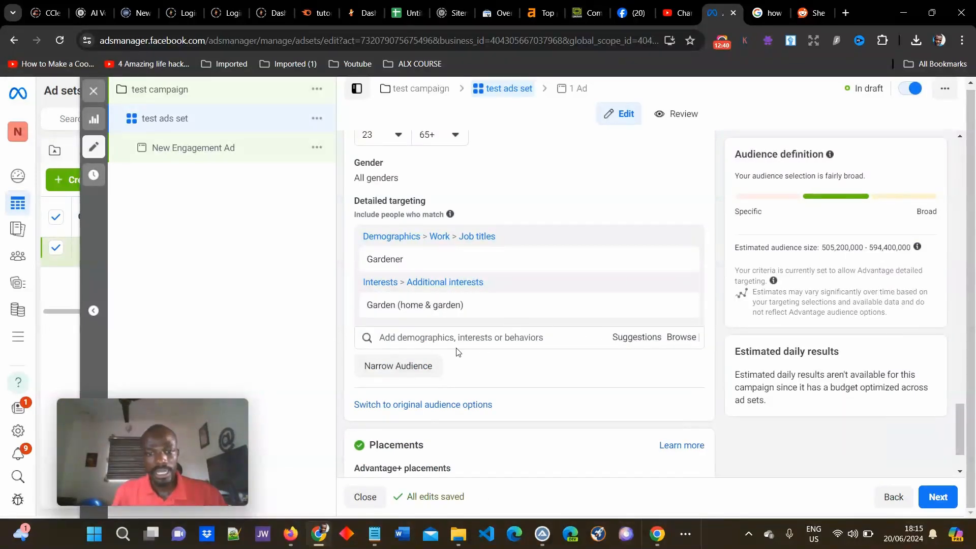
Step: Remove the Gardener job title and the Garden (home & garden) interest from detailed targeting
mouse_move(478, 269)
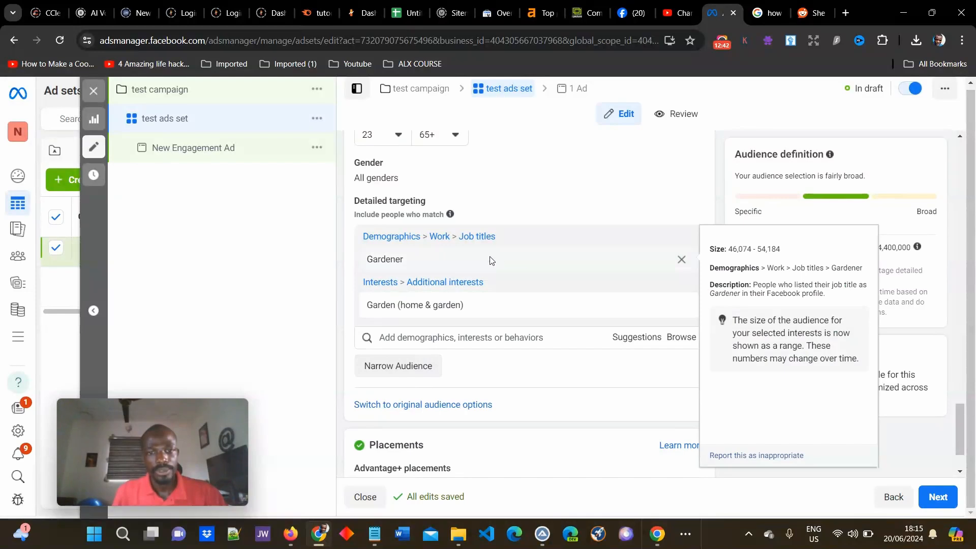
left_click(680, 260)
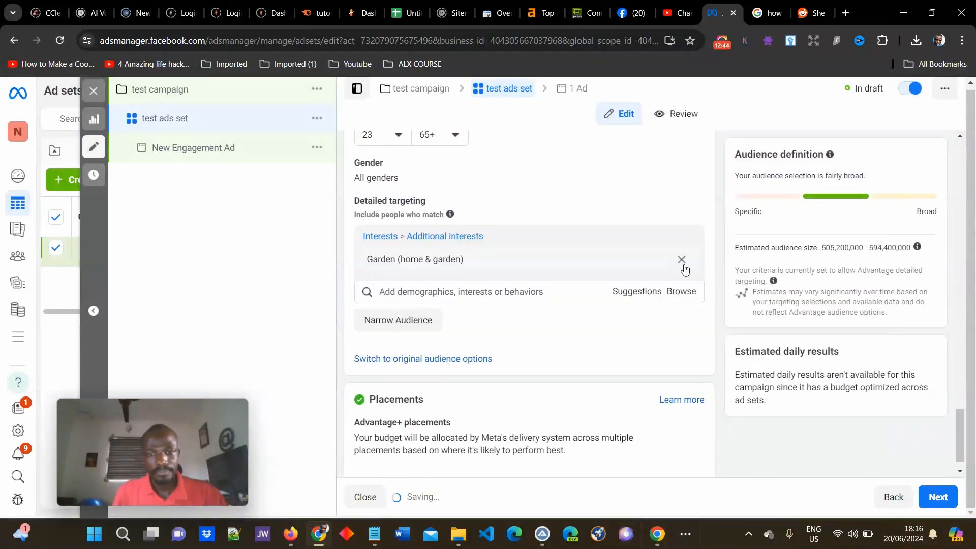
left_click(681, 260)
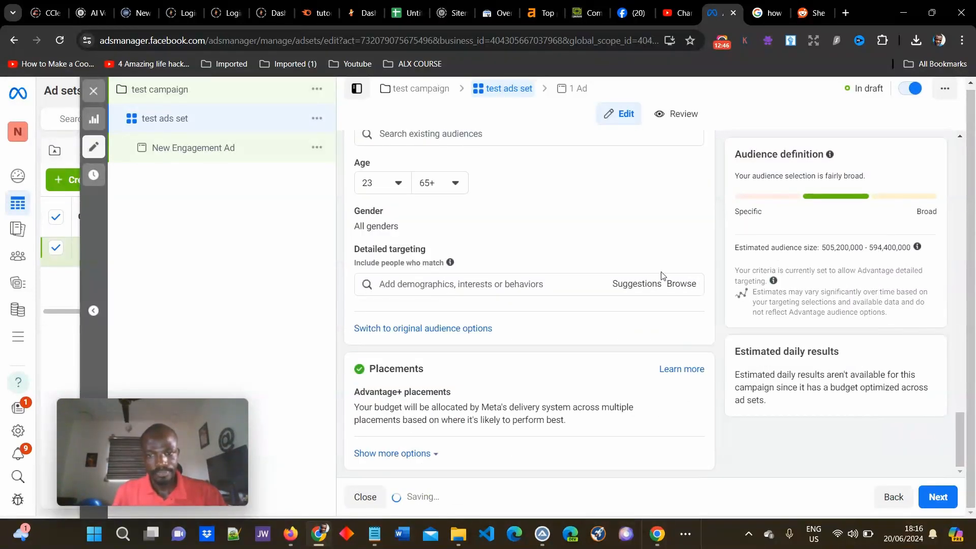
Step: Search detailed targeting for "garden" and add the interest Garden tool (gardening)
left_click(473, 284)
type("gard")
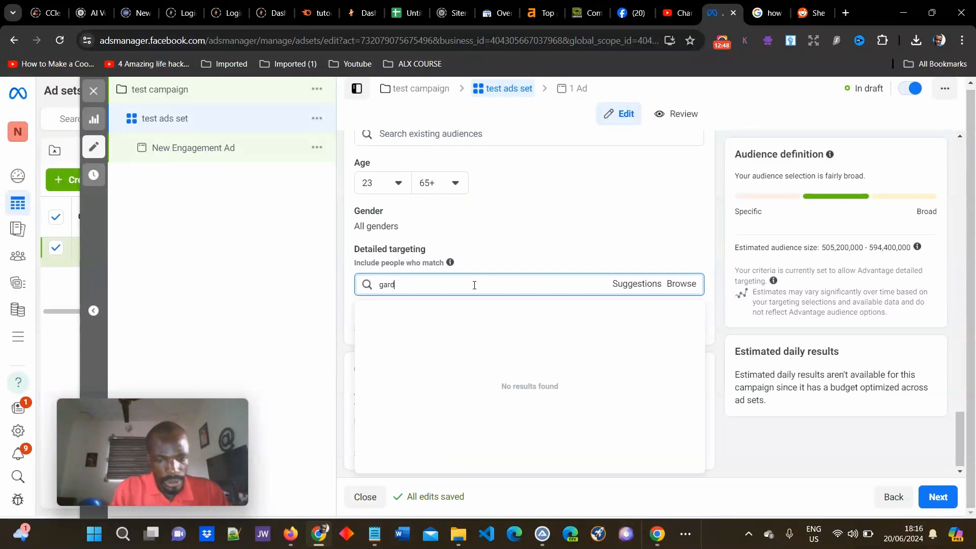
type("en")
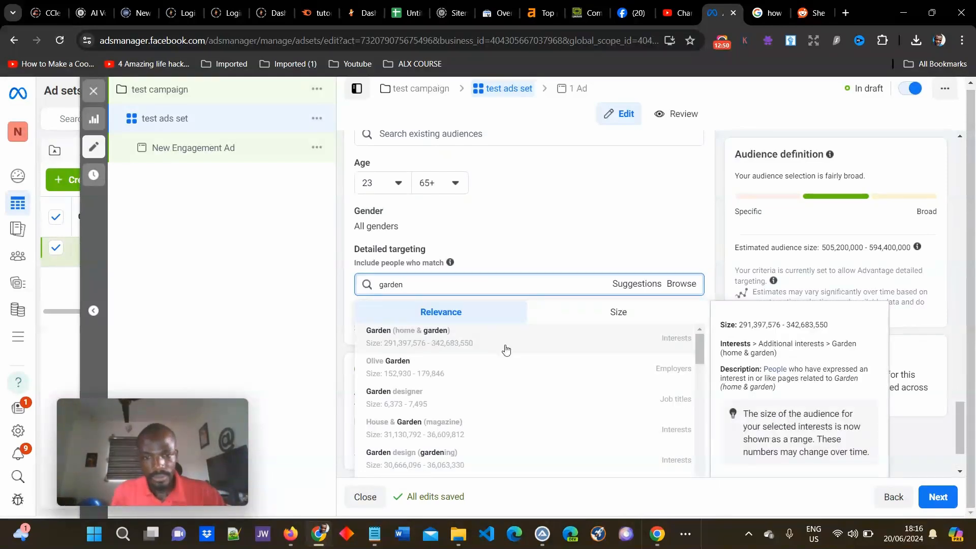
scroll(501, 379, "down", 2)
scroll(455, 358, "down", 3)
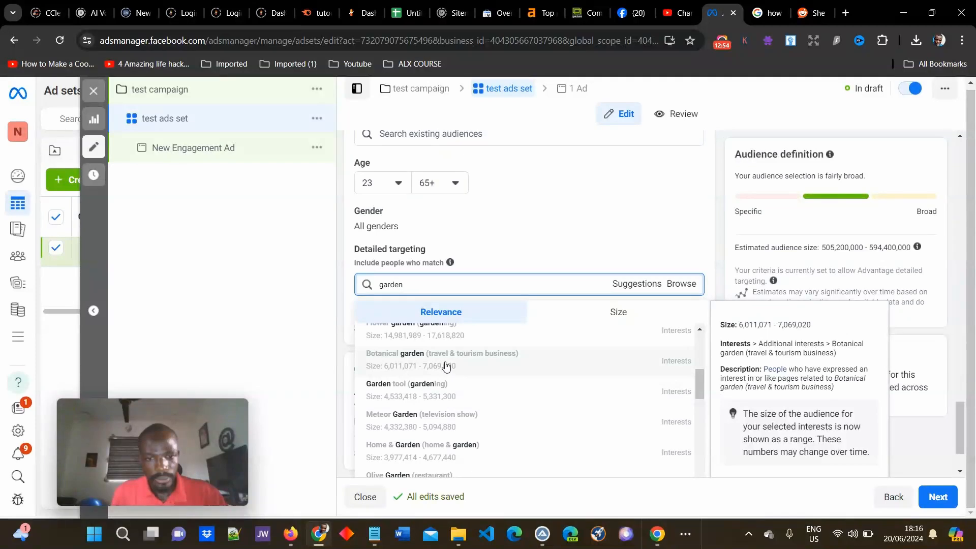
left_click(440, 396)
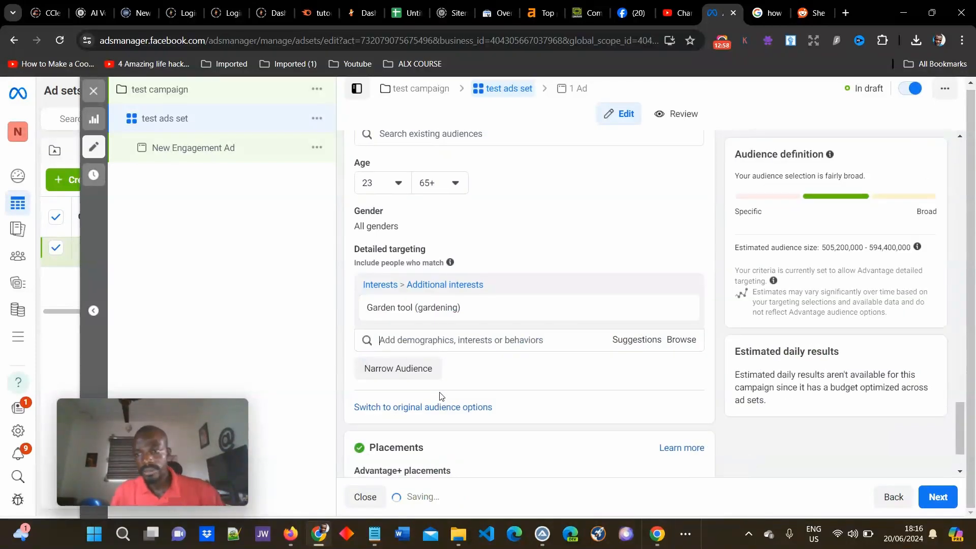
mouse_move(561, 312)
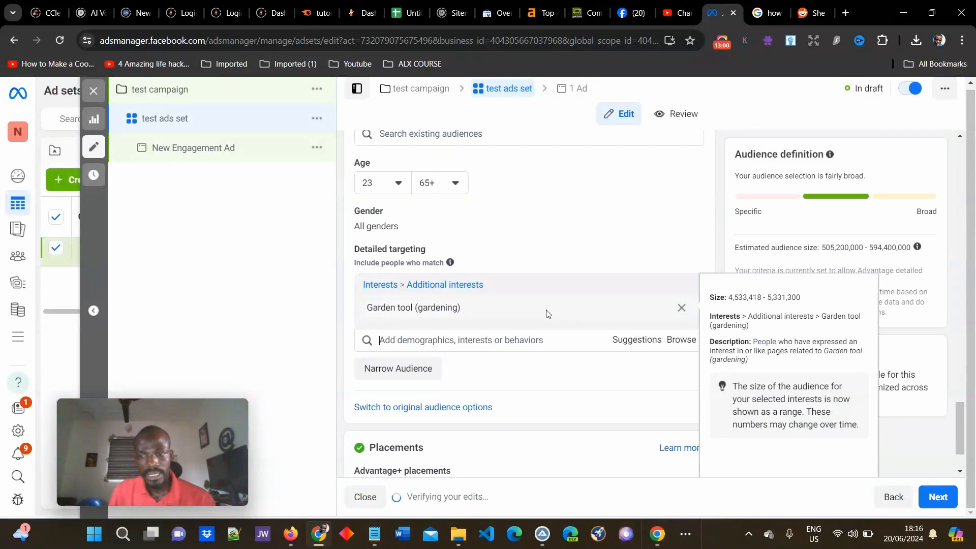
Step: Expand the additional placement options and review Advantage+ placements and the brand safety and suitability settings
scroll(560, 324, "down", 2)
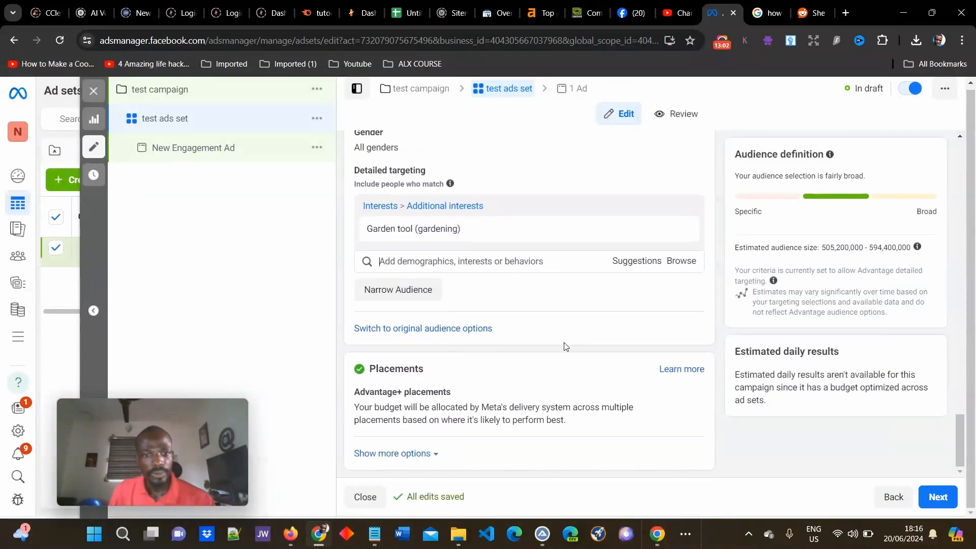
left_click(426, 454)
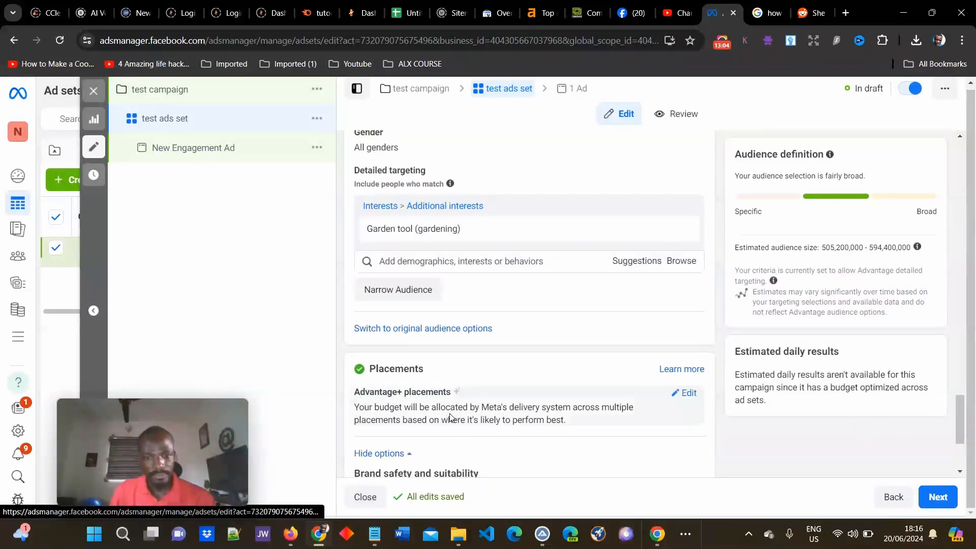
scroll(478, 401, "down", 3)
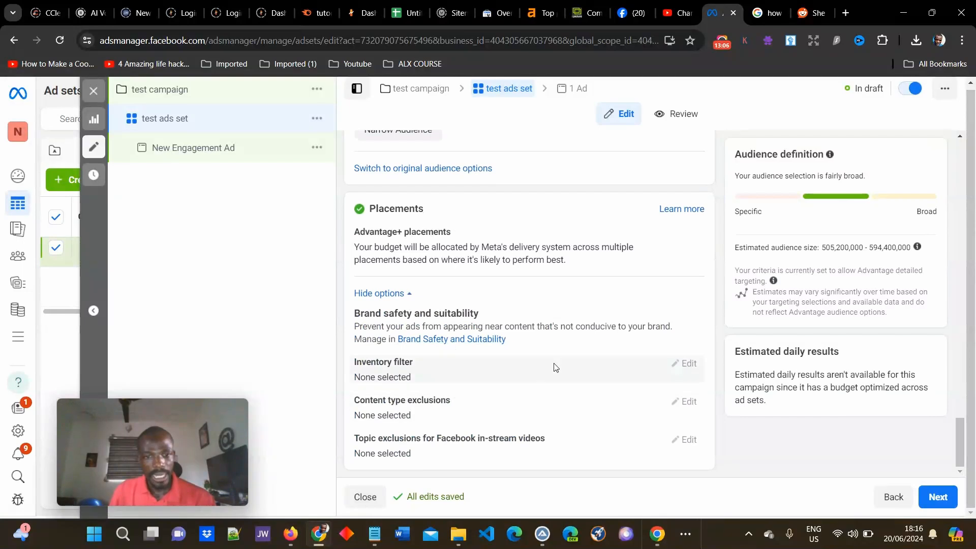
scroll(550, 366, "up", 3)
left_click_drag(355, 424, 473, 426)
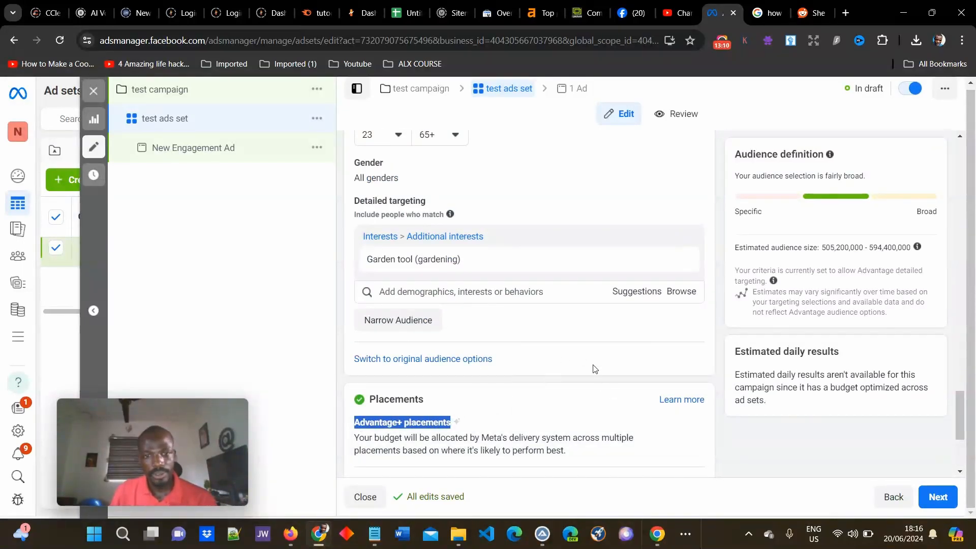
Step: Review the Advantage+ audience description along with the chosen age range and detailed targeting interest
scroll(593, 366, "up", 6)
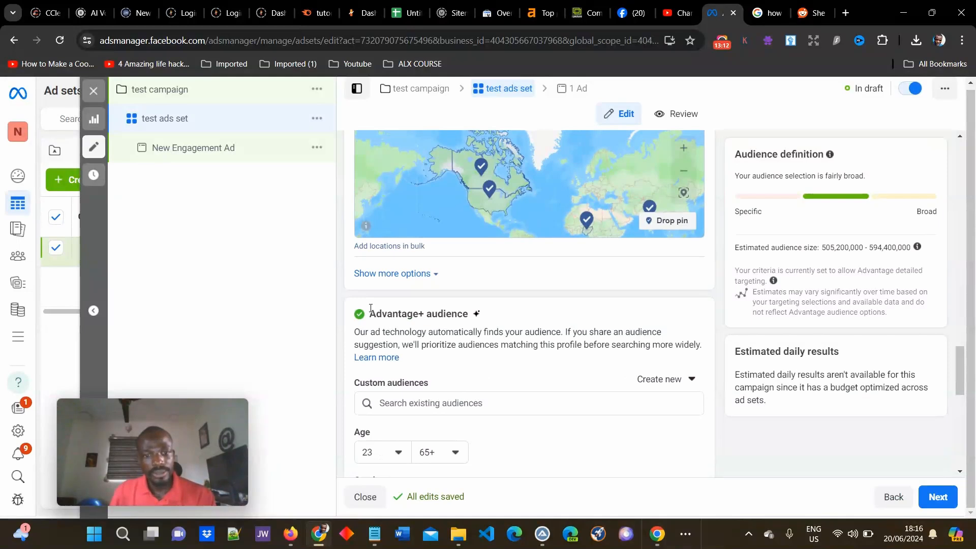
left_click_drag(371, 309, 472, 319)
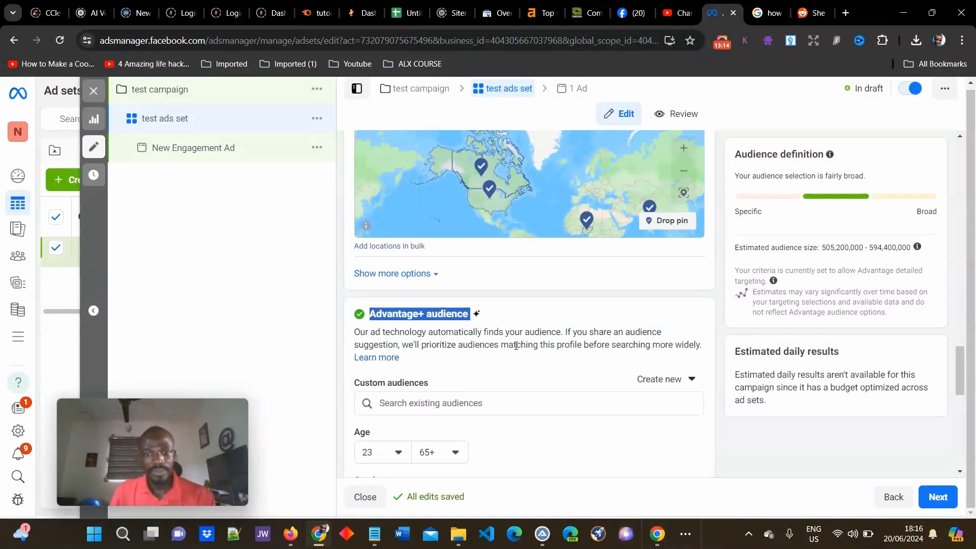
scroll(516, 346, "down", 3)
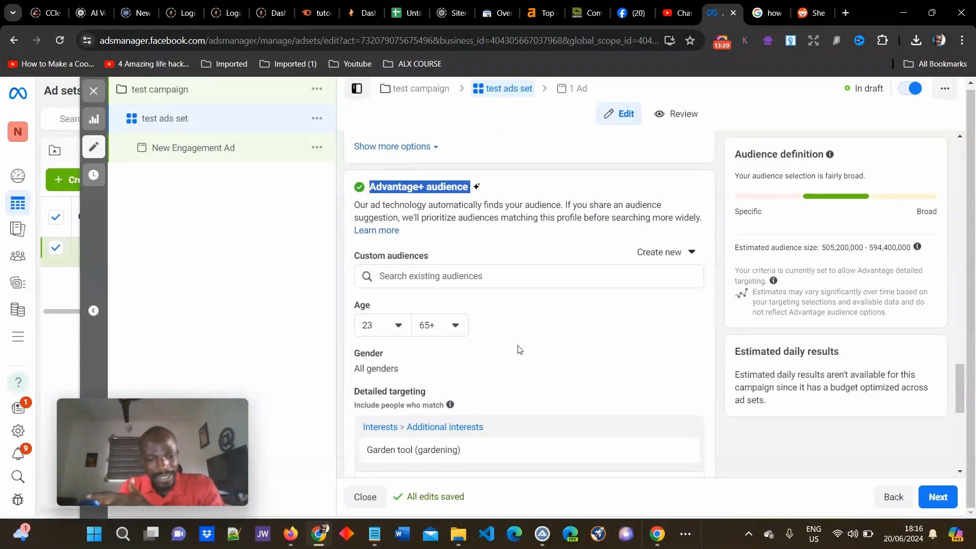
scroll(518, 349, "down", 3)
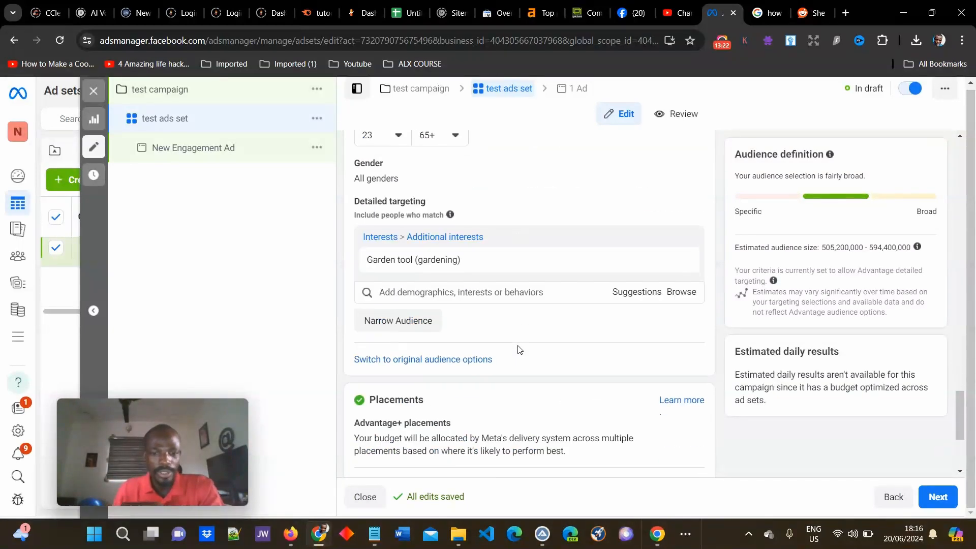
mouse_move(419, 269)
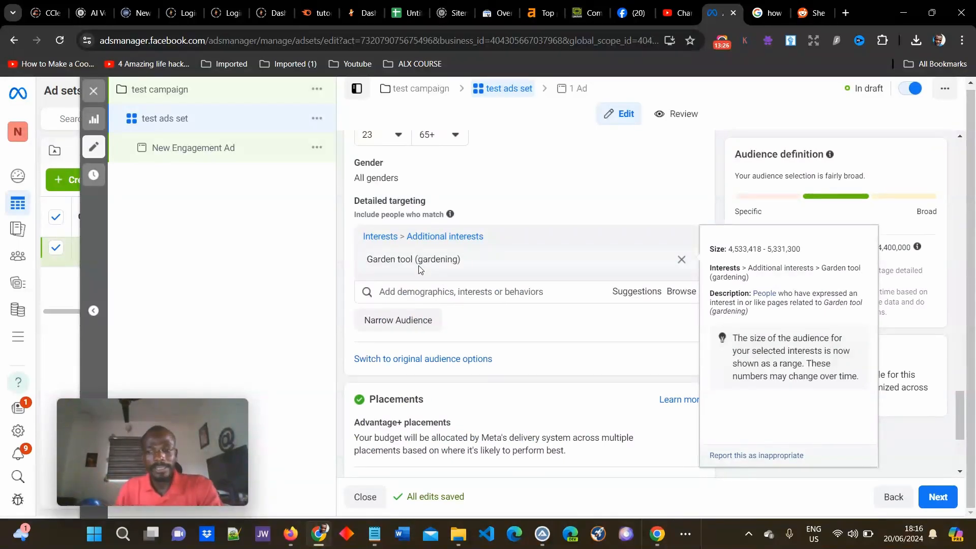
scroll(364, 264, "up", 3)
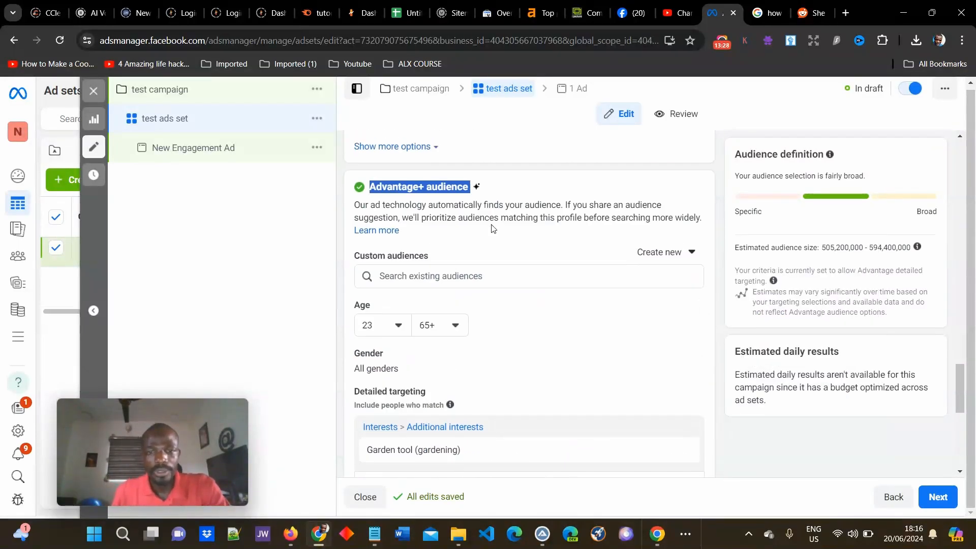
left_click_drag(361, 205, 649, 220)
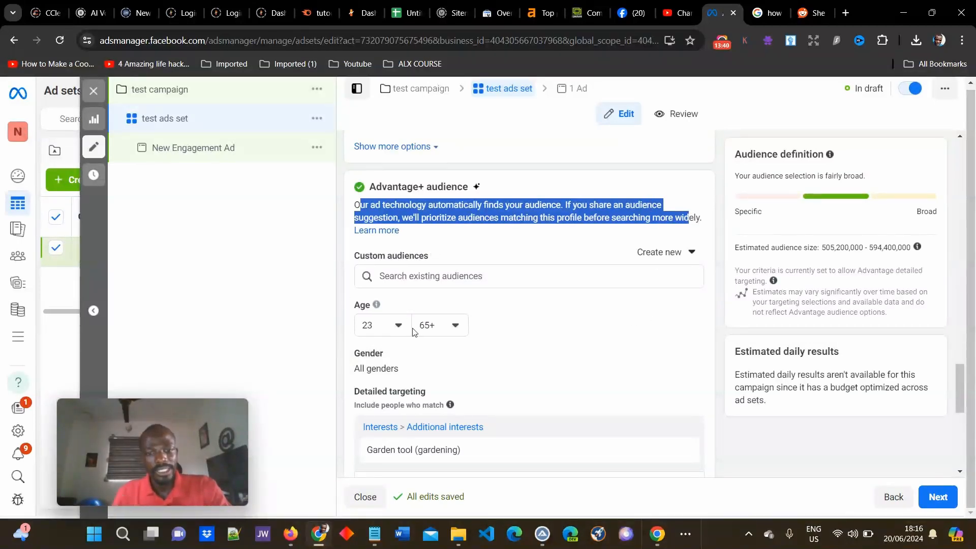
Step: Continue to the New Engagement Ad settings and review the Facebook Page identity and ad setup sections
left_click(934, 497)
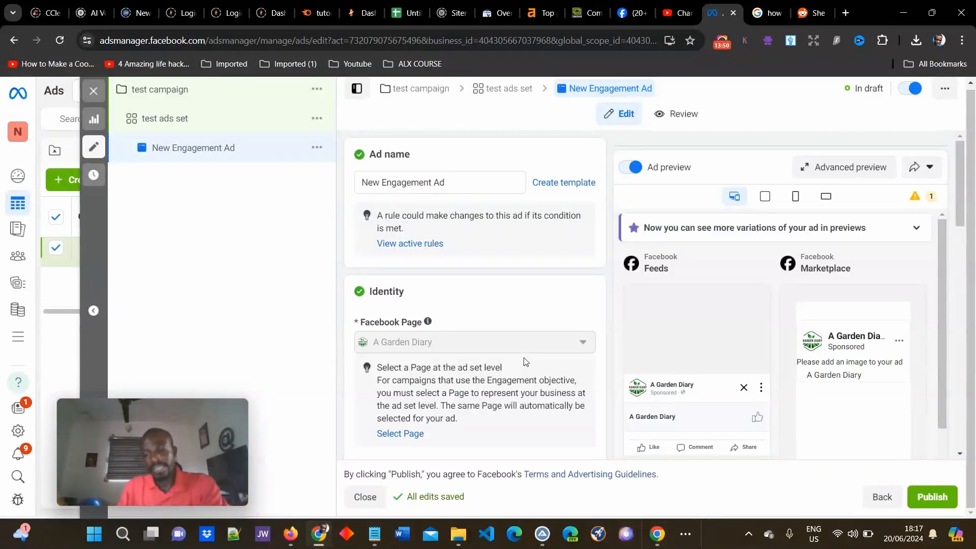
scroll(507, 356, "down", 3)
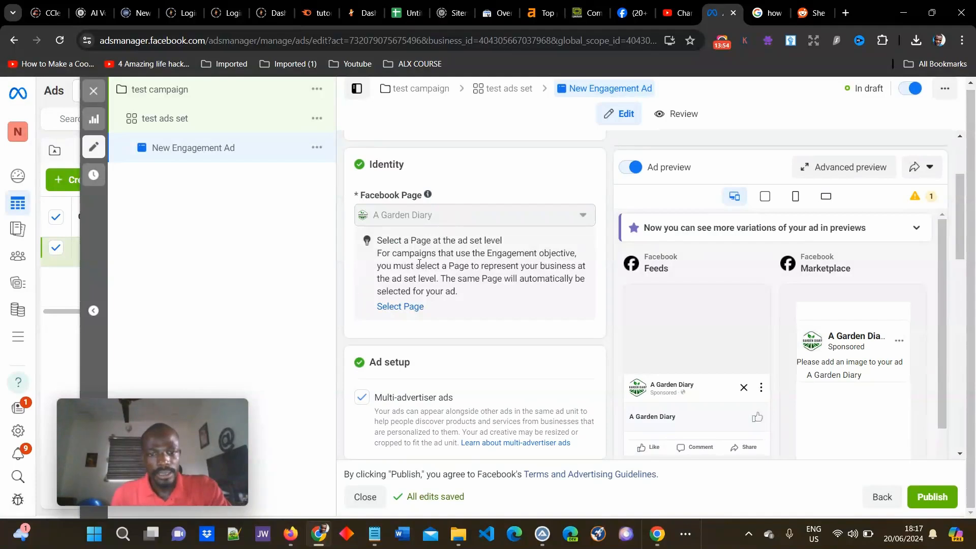
scroll(429, 202, "up", 3)
scroll(449, 200, "down", 3)
scroll(449, 200, "up", 3)
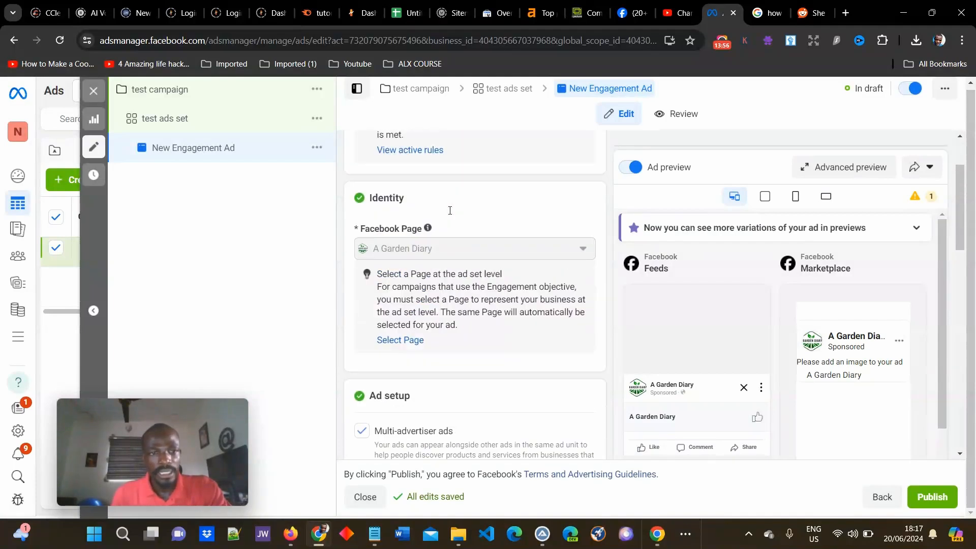
Step: Rename the New Engagement Ad as "test ad"
left_click(460, 185)
key("ctrl+a")
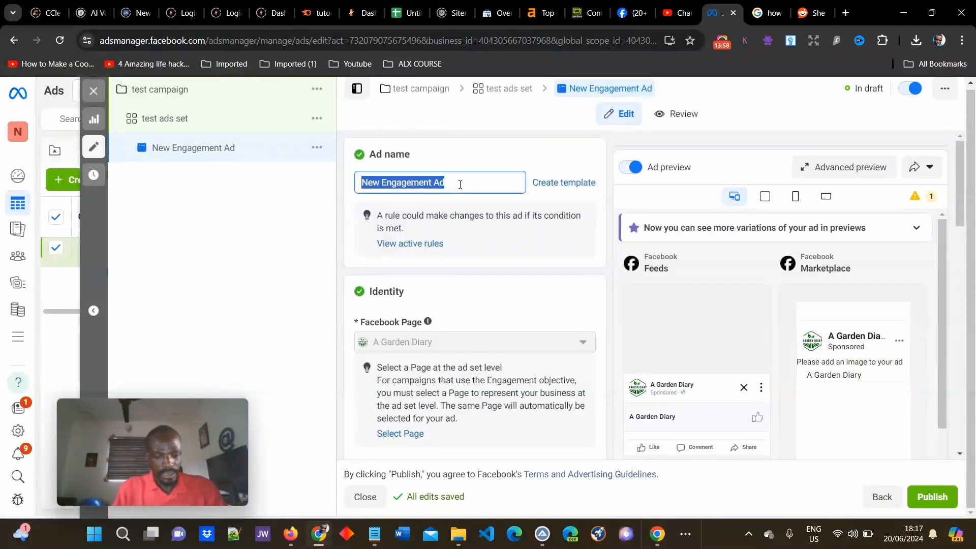
type("test ad")
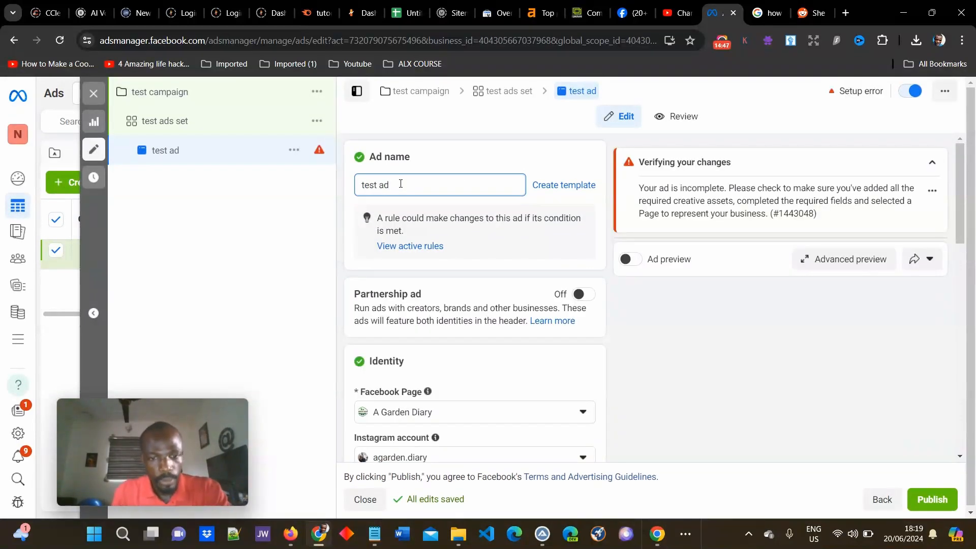
Step: Check the ad setup source options and choose Use existing post for the test ad
scroll(414, 243, "down", 2)
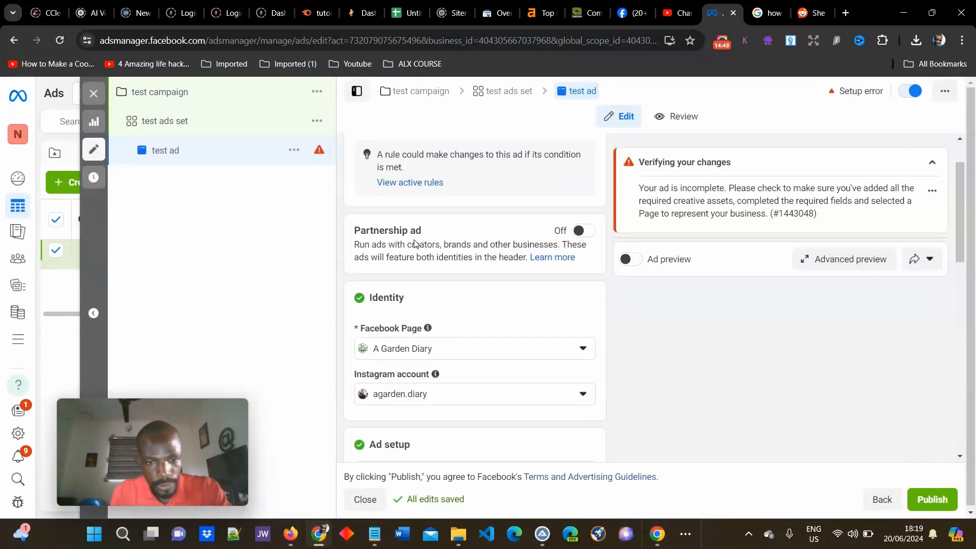
scroll(427, 241, "down", 3)
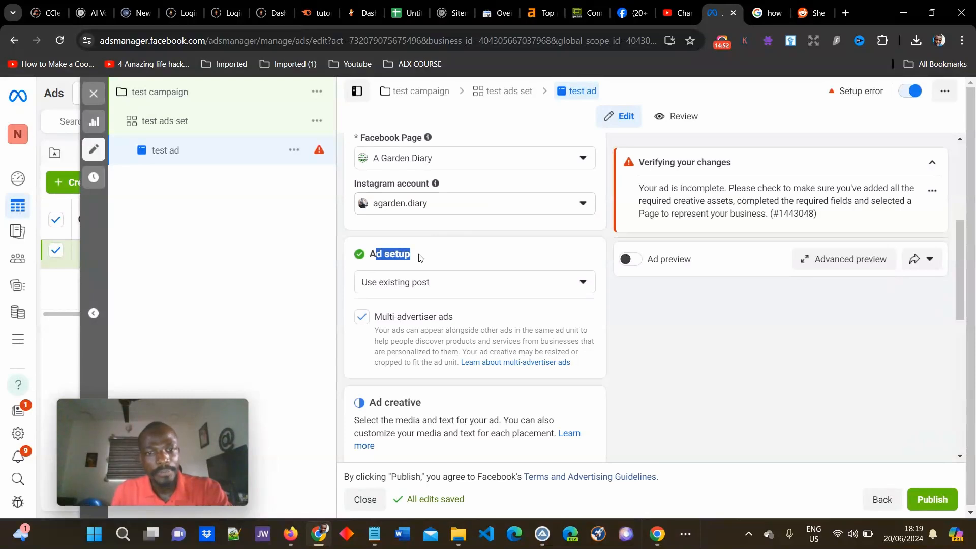
left_click(549, 257)
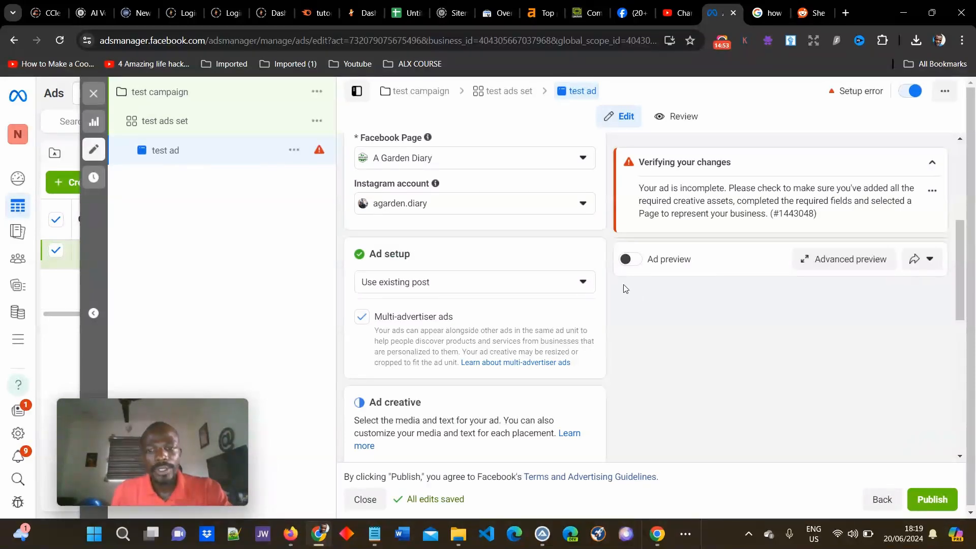
left_click(582, 290)
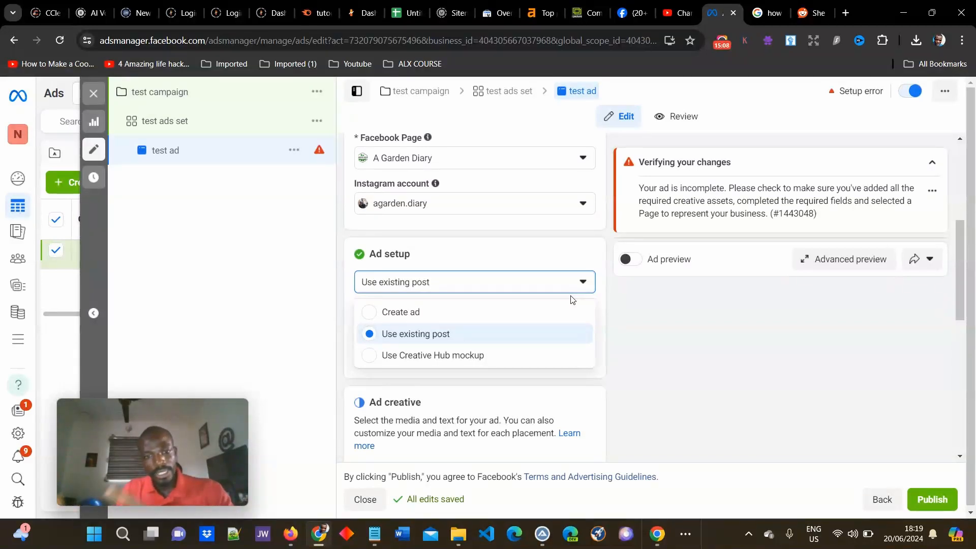
left_click(384, 334)
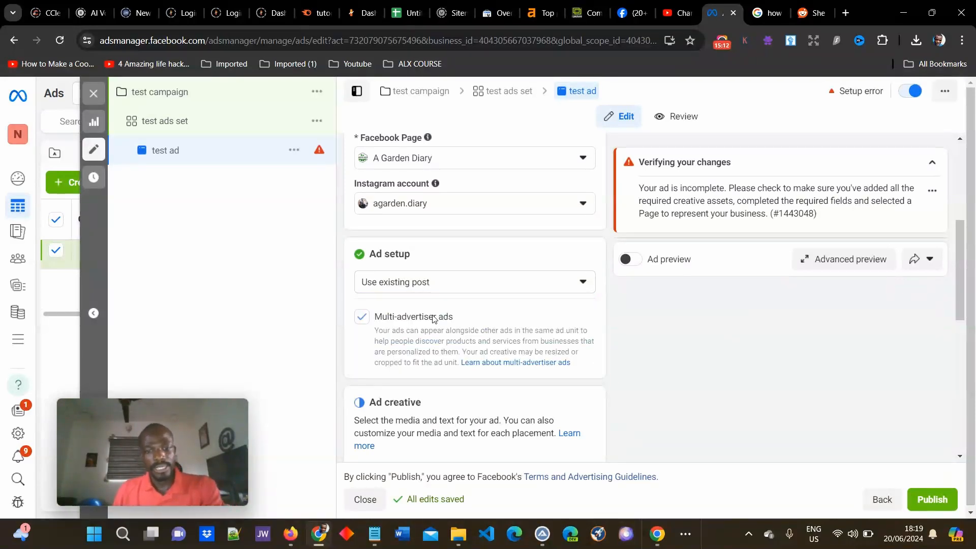
Step: Select the existing Facebook post "She Ain't Much But She's Mine" as the ad creative
scroll(432, 319, "down", 3)
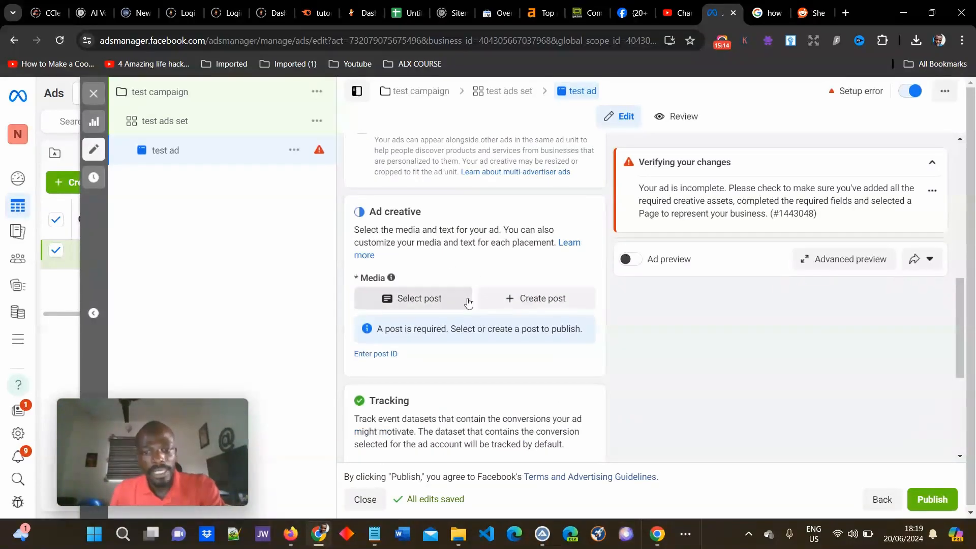
left_click(416, 304)
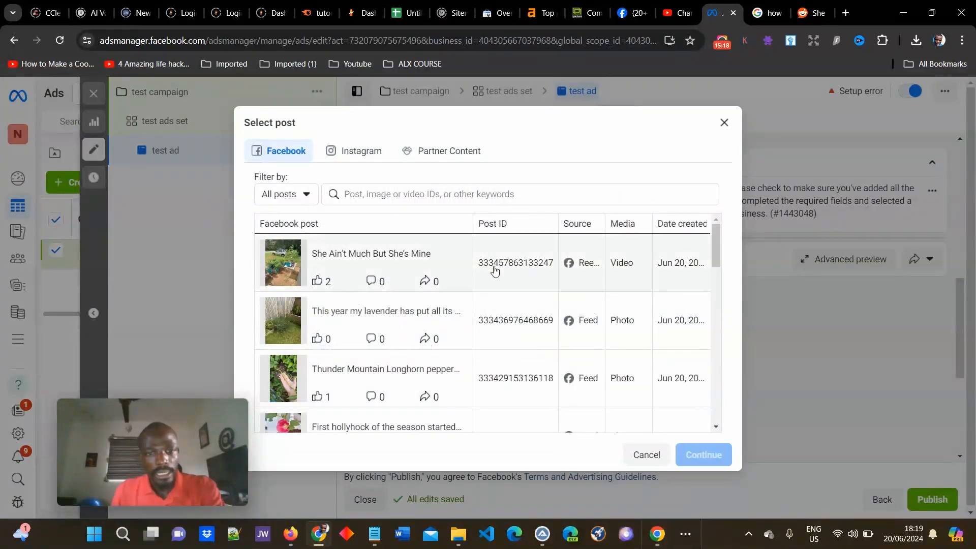
left_click(346, 258)
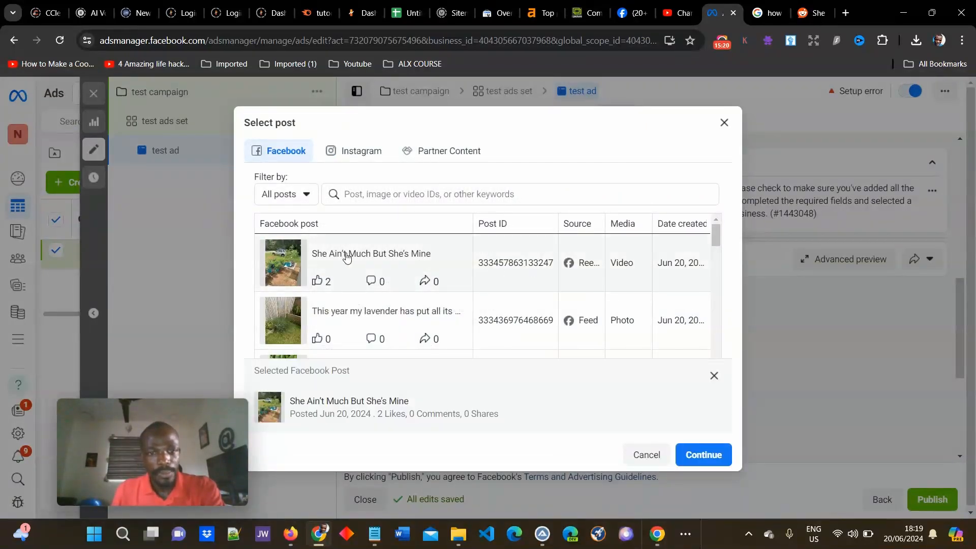
left_click(689, 459)
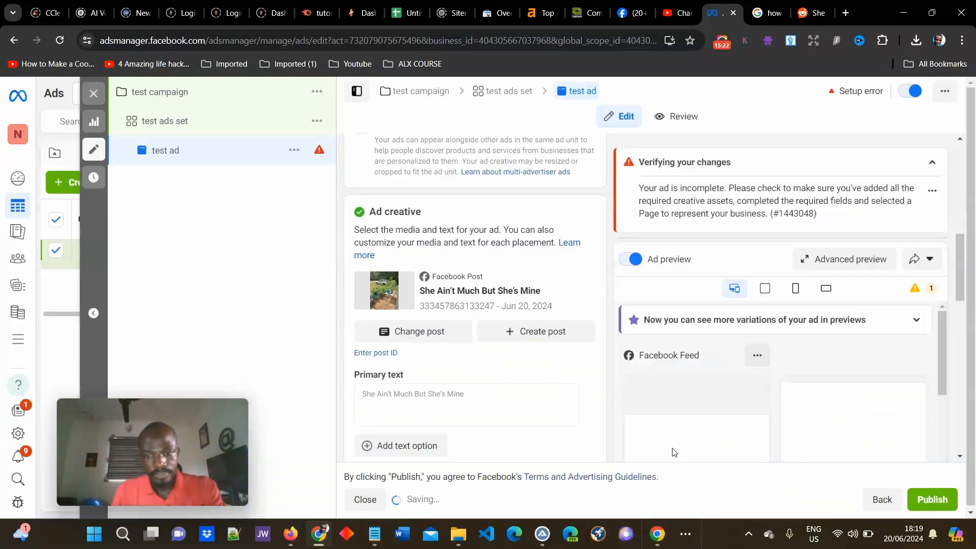
Step: Review the ad previews across the Facebook and Instagram feed, Stories and Explore placements
scroll(819, 314, "down", 4)
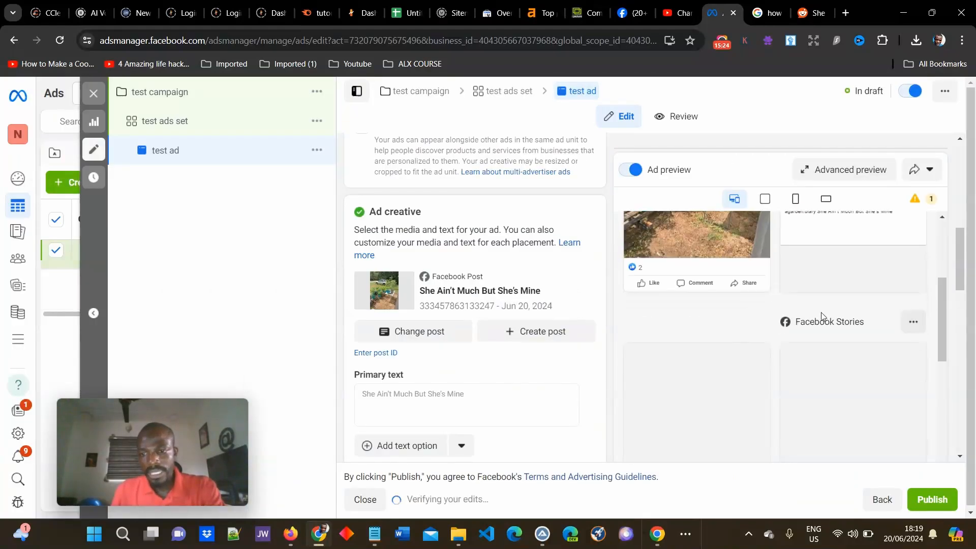
scroll(828, 315, "up", 3)
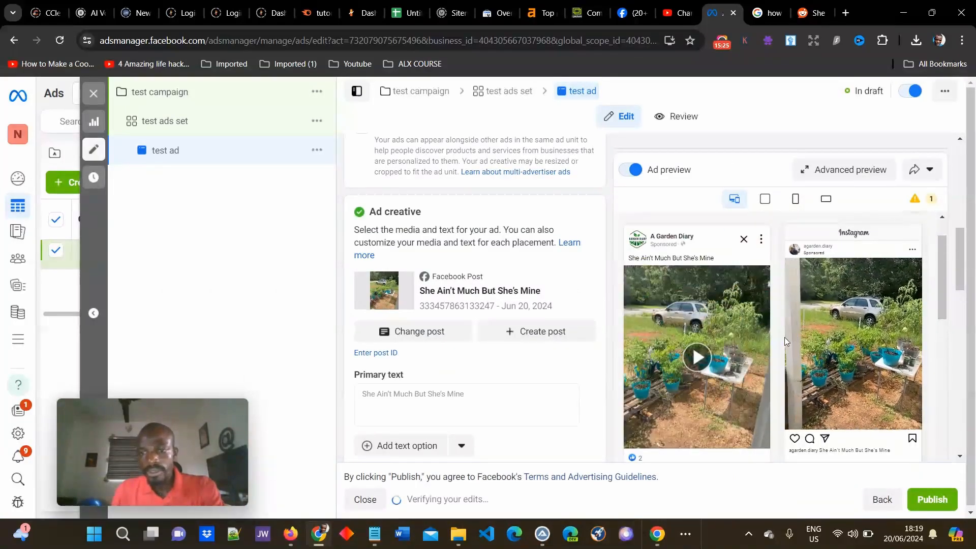
scroll(786, 341, "down", 1)
scroll(849, 320, "down", 3)
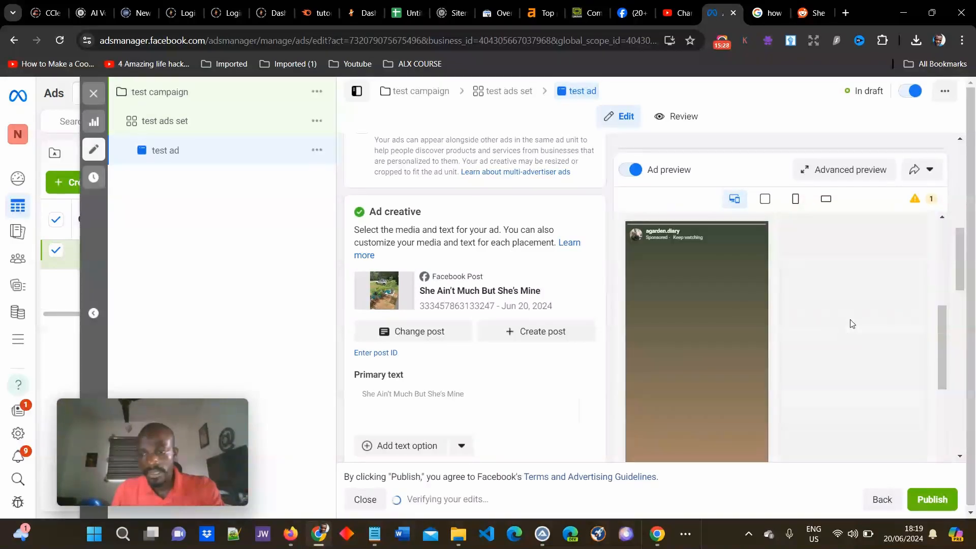
scroll(846, 321, "down", 3)
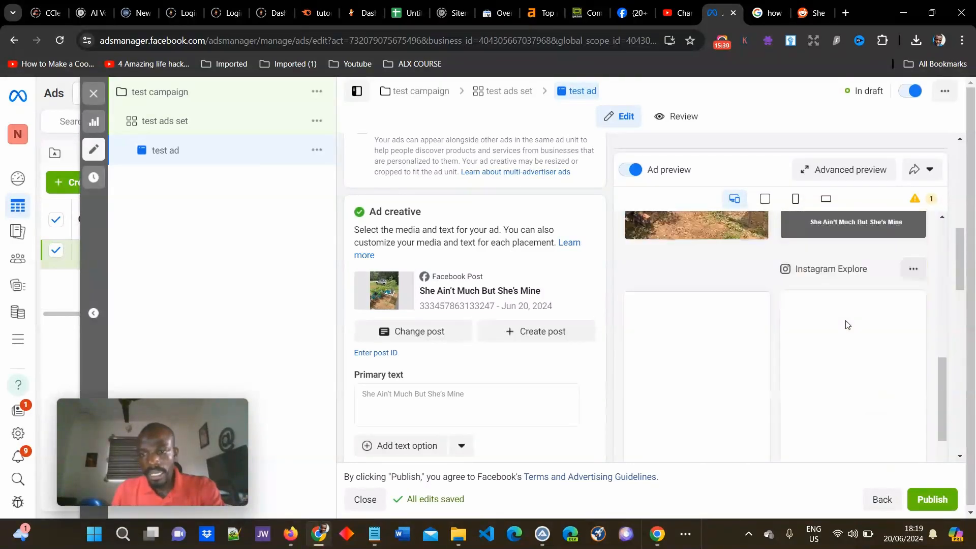
scroll(843, 329, "up", 2)
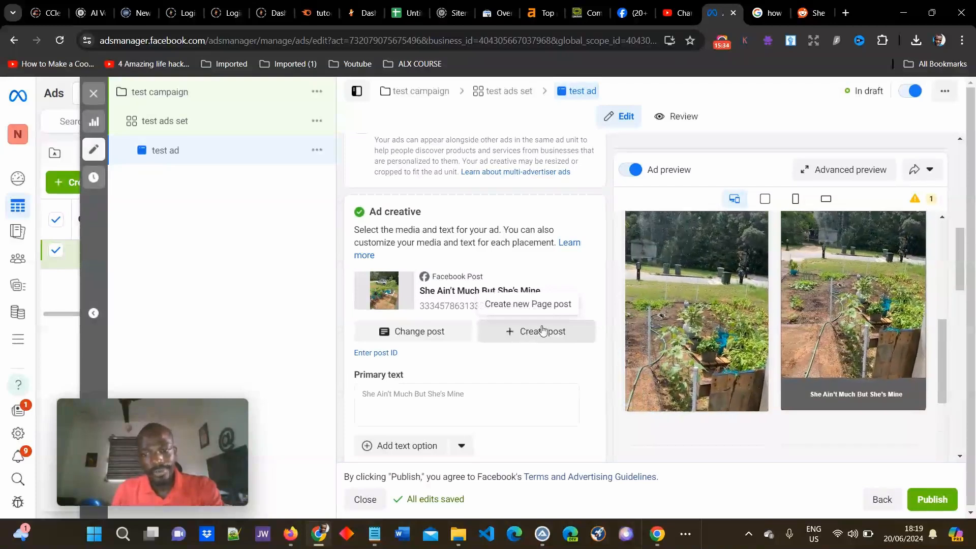
scroll(834, 360, "down", 5)
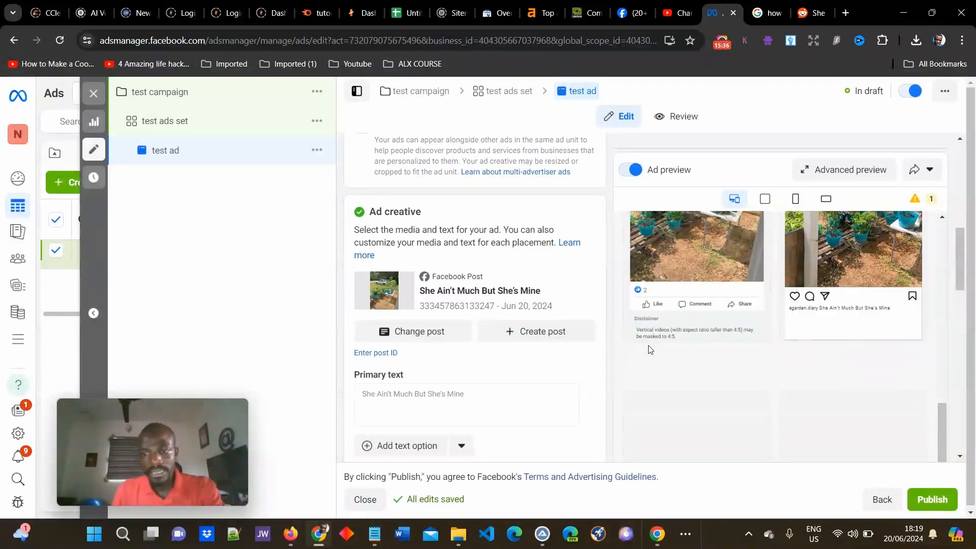
Step: Examine the AI text generation suggestions for the primary text, their description and the ad previews
scroll(491, 348, "down", 3)
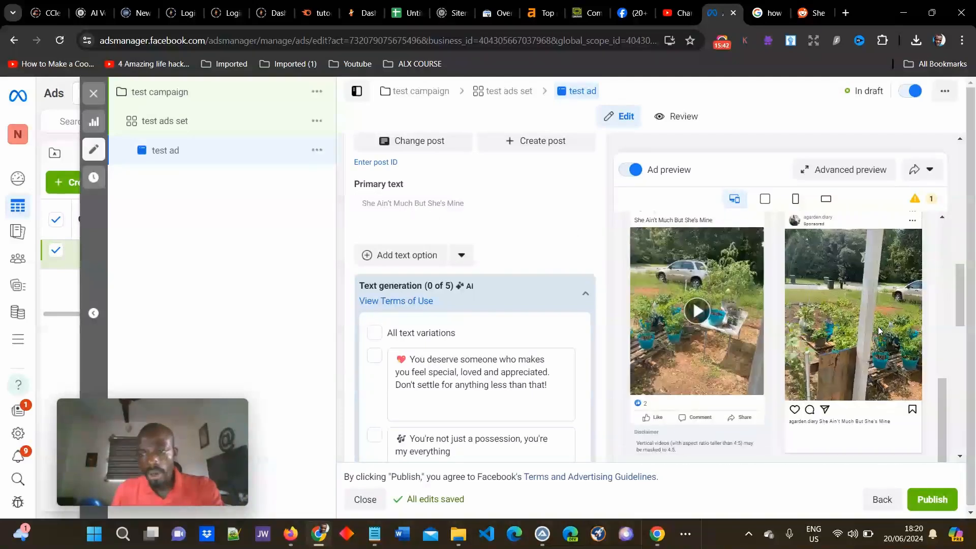
scroll(796, 272, "up", 4)
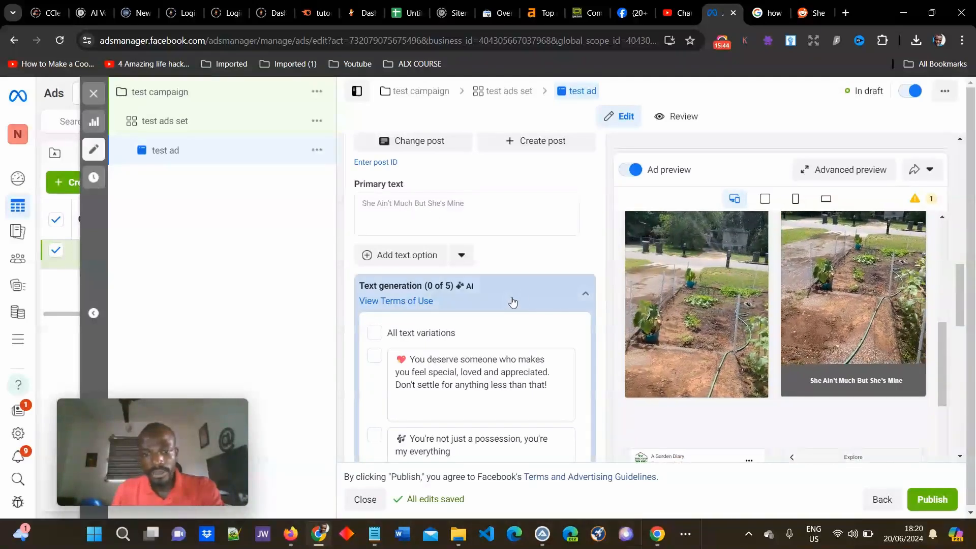
scroll(405, 188, "down", 3)
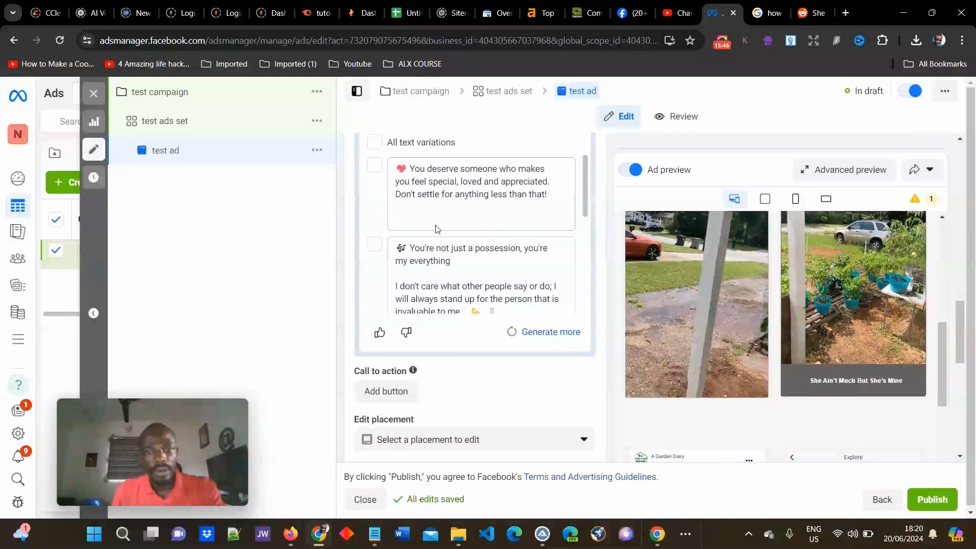
scroll(472, 213, "up", 2)
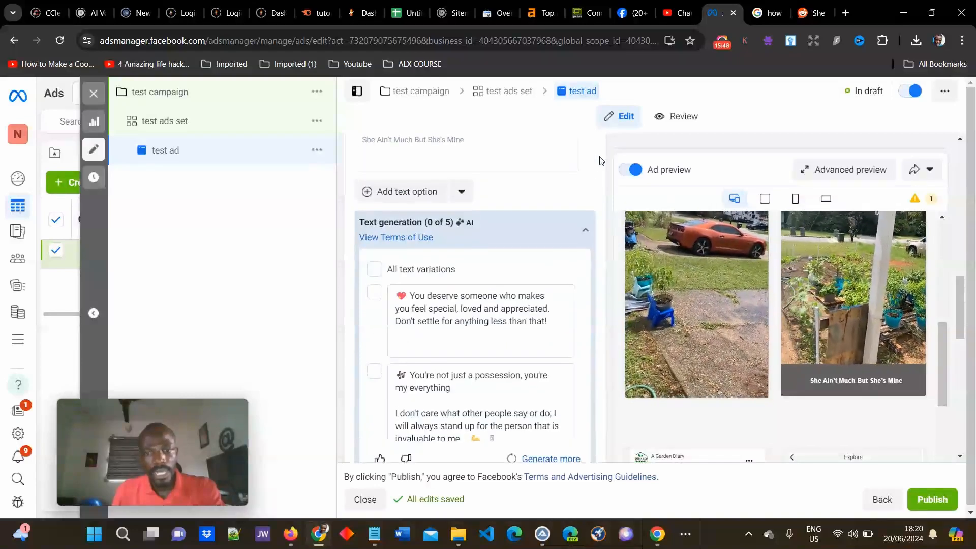
mouse_move(387, 239)
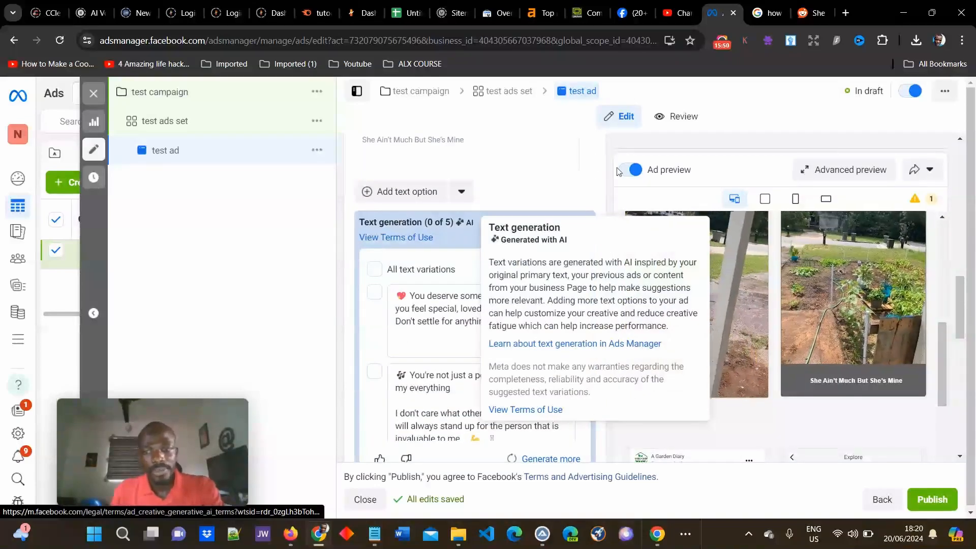
scroll(937, 279, "up", 4)
scroll(804, 362, "up", 4)
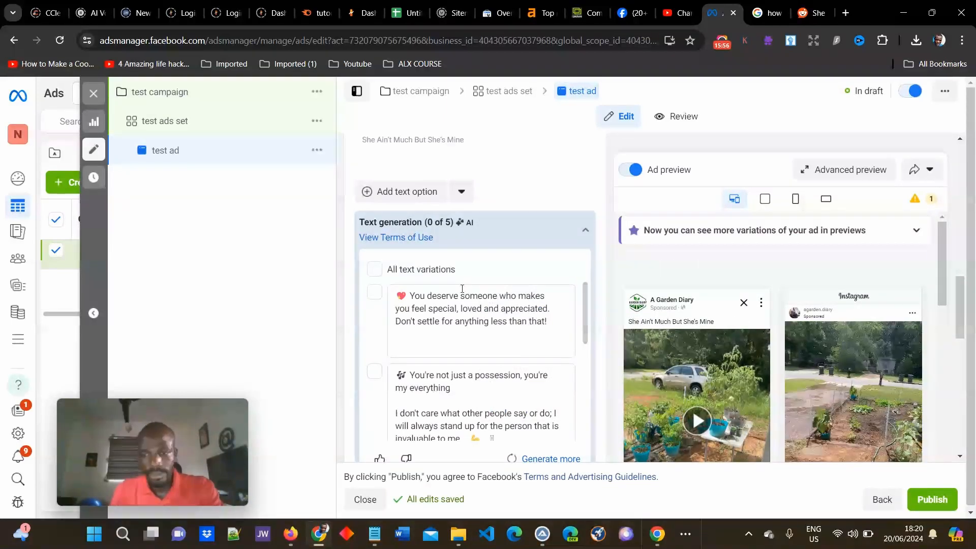
Step: Turn on website events tracking for the ad
scroll(461, 287, "down", 5)
scroll(463, 185, "down", 5)
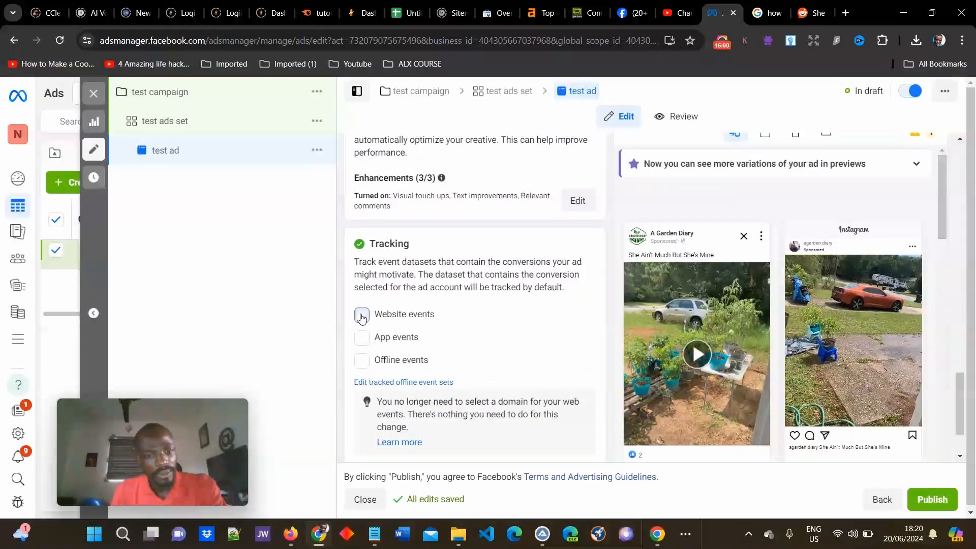
left_click(512, 305)
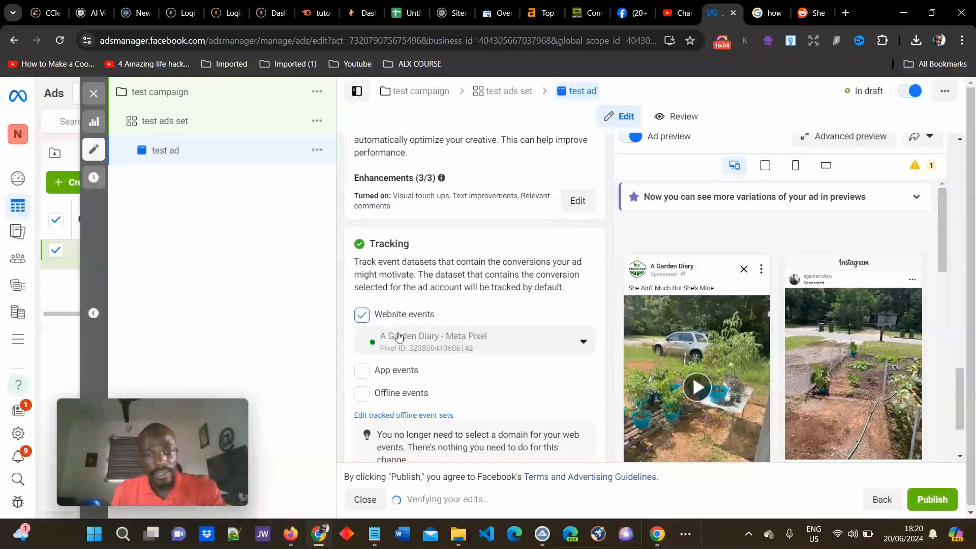
Step: Start adding a call to action to the post and set it to Shop now
scroll(496, 316, "up", 2)
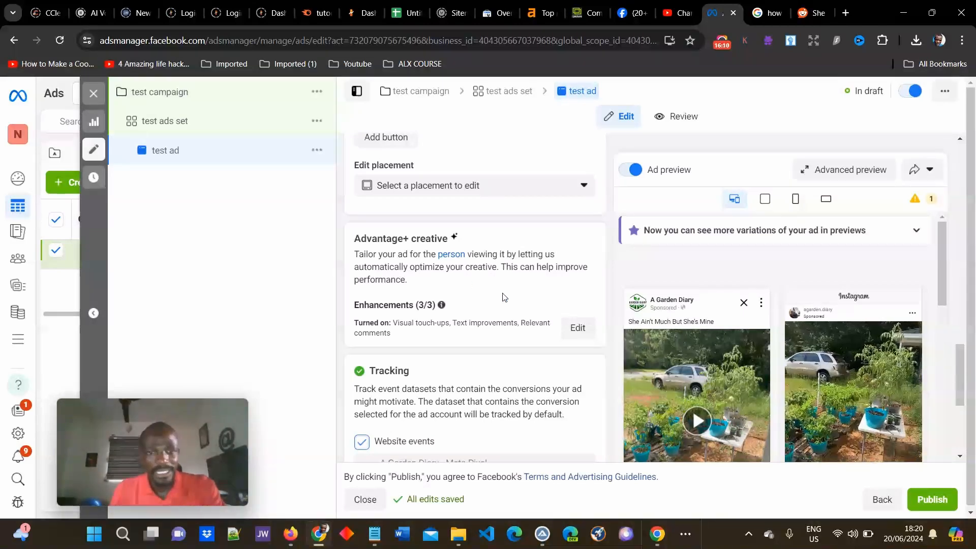
scroll(503, 297, "up", 2)
left_click(390, 264)
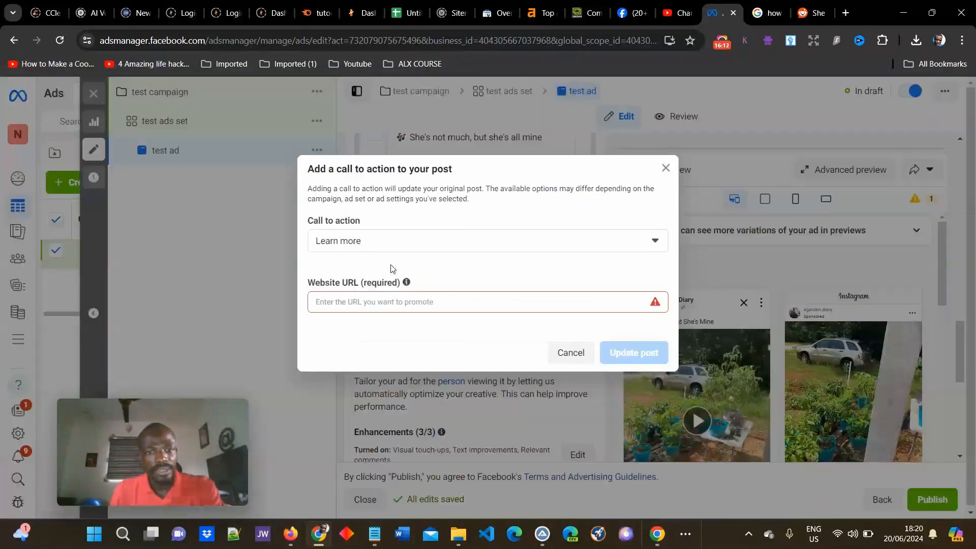
left_click(653, 239)
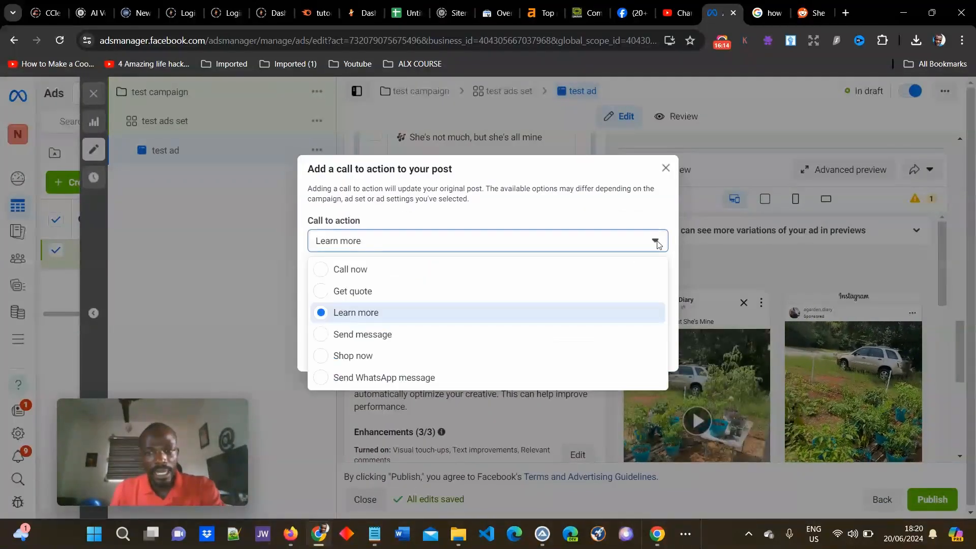
left_click(386, 354)
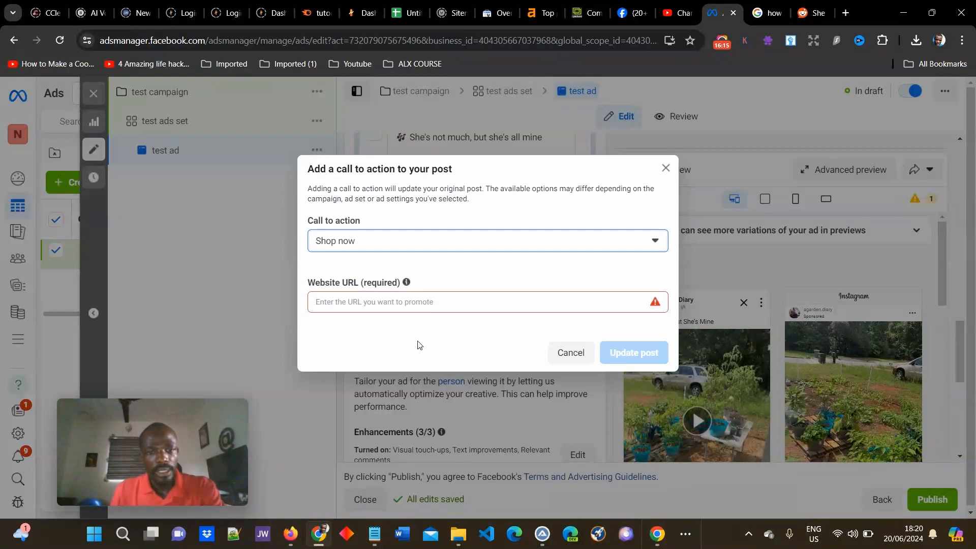
Step: Set the call to action's website URL to a-garden-diary.com and update the post
left_click(615, 304)
type("a-")
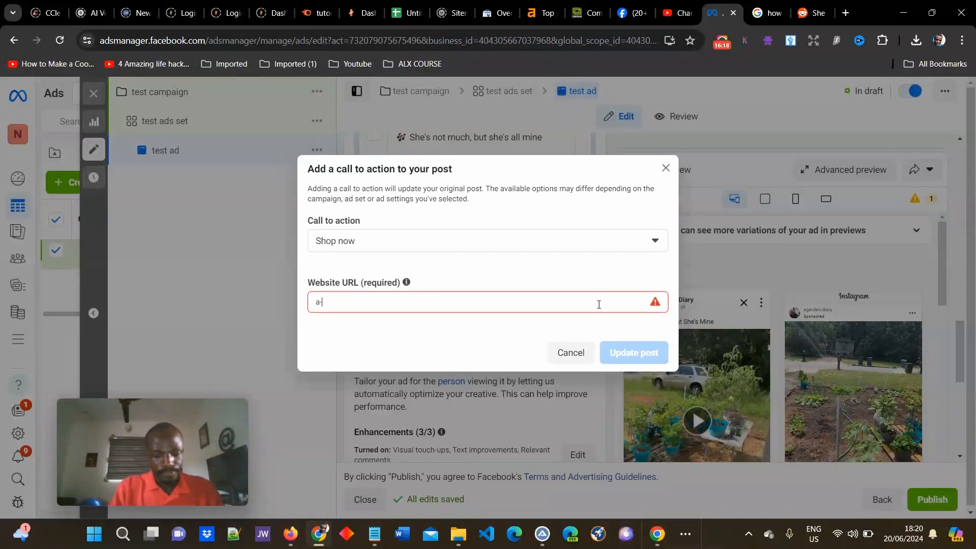
type("garden-gar")
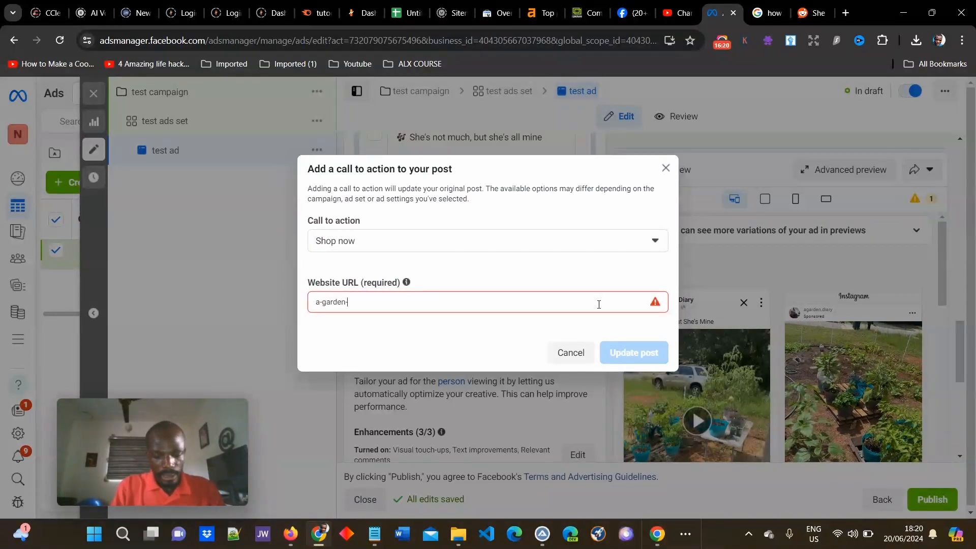
key("BackSpace")
key("BackSpace")
type("d")
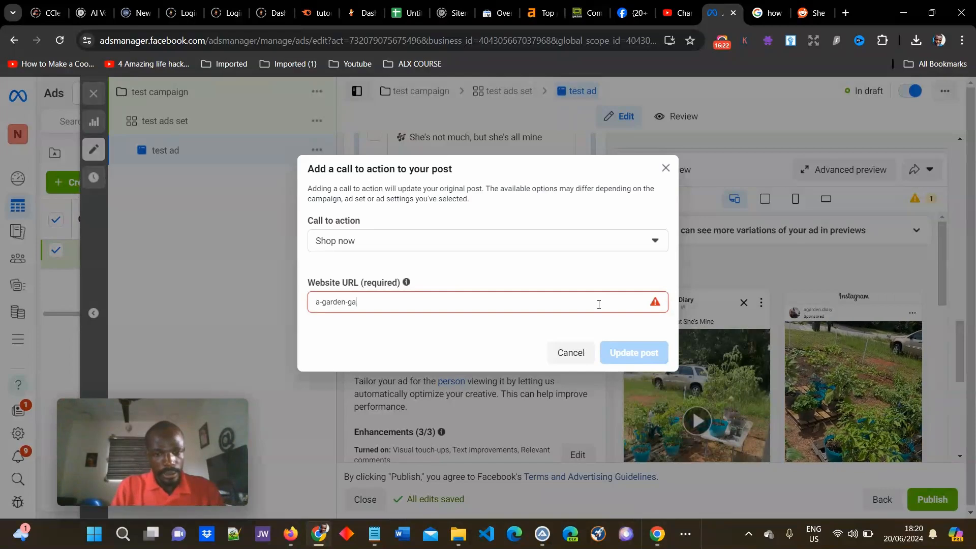
key("BackSpace")
key("BackSpace")
type("diar")
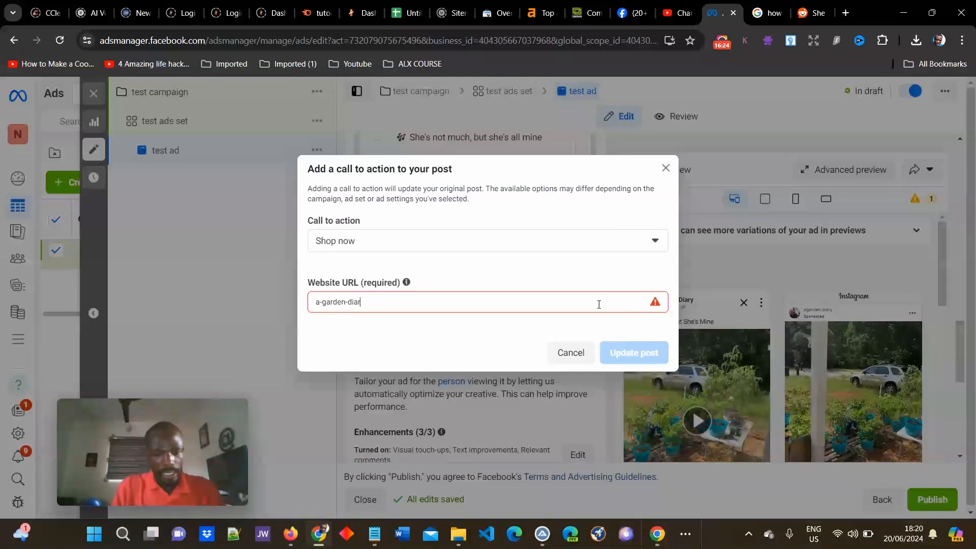
type("y.com")
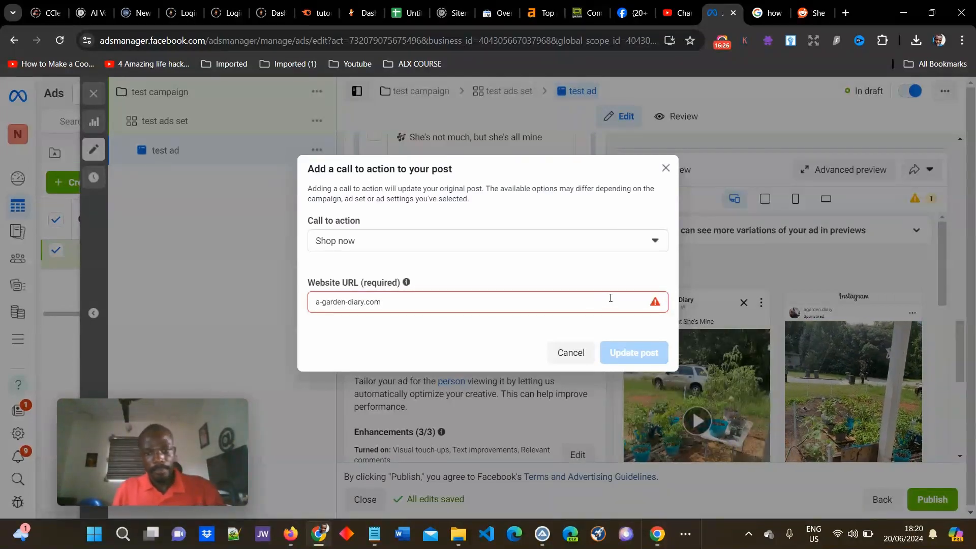
left_click(633, 351)
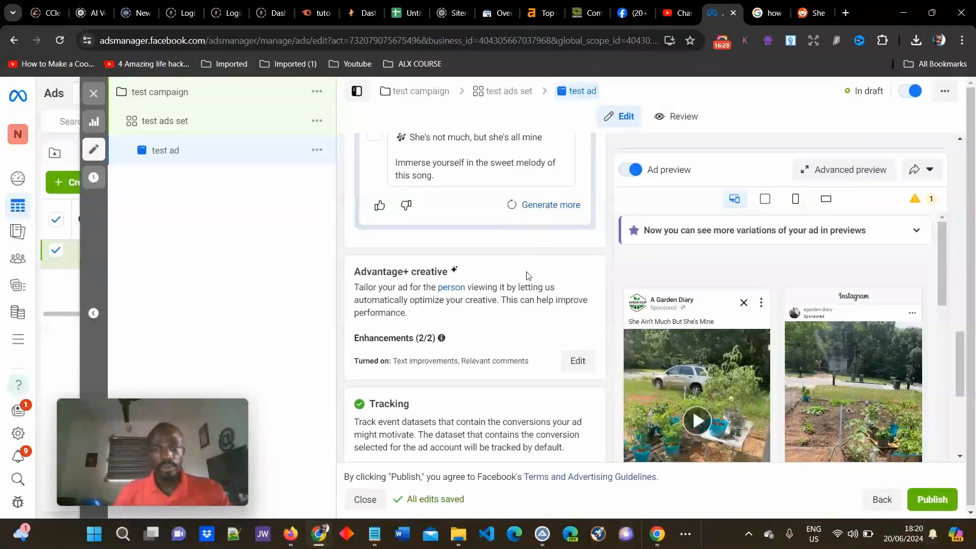
Step: Check the remaining tracking settings and the Shop now preview, and publish the test ad
scroll(526, 279, "down", 5)
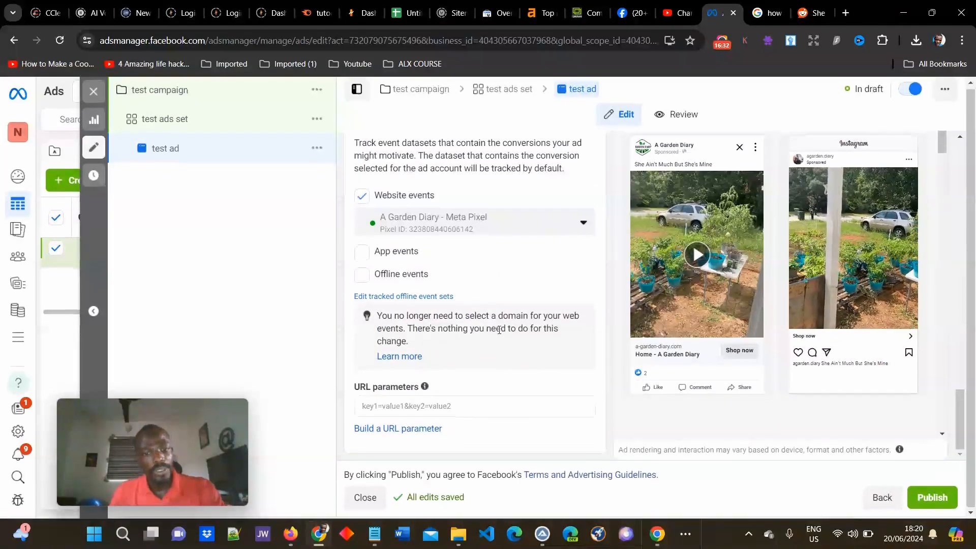
left_click(931, 495)
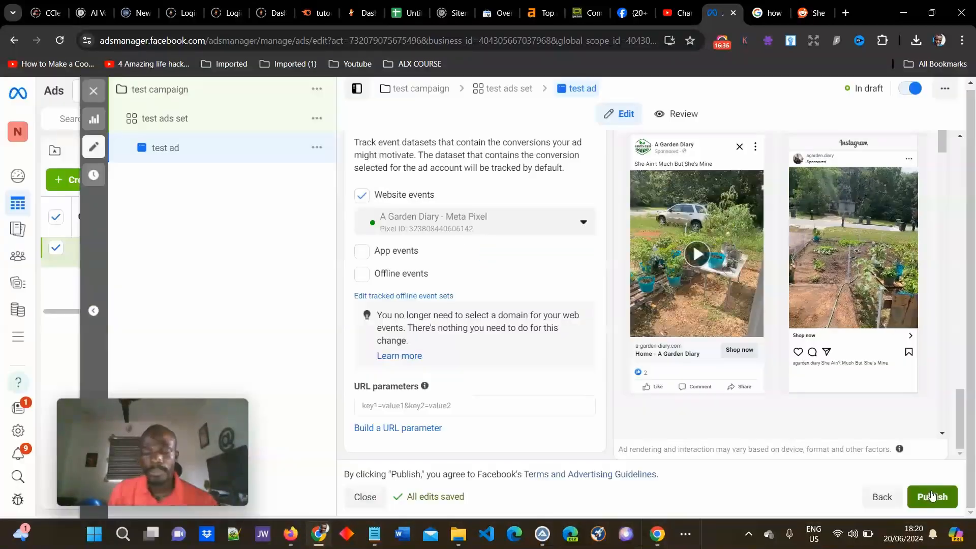